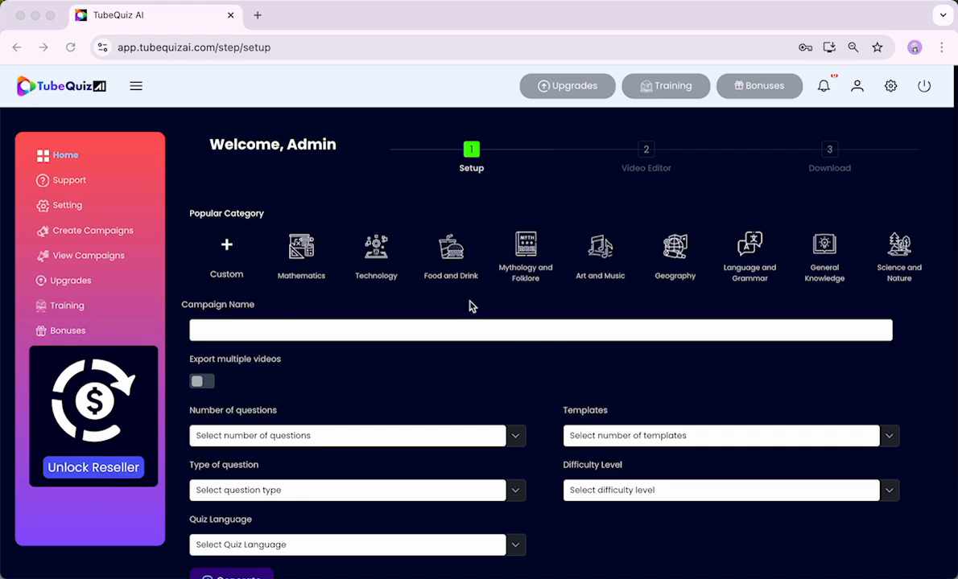
# Step: Choose a custom quiz category and enter Animals as the category
pyautogui.click(433, 371)
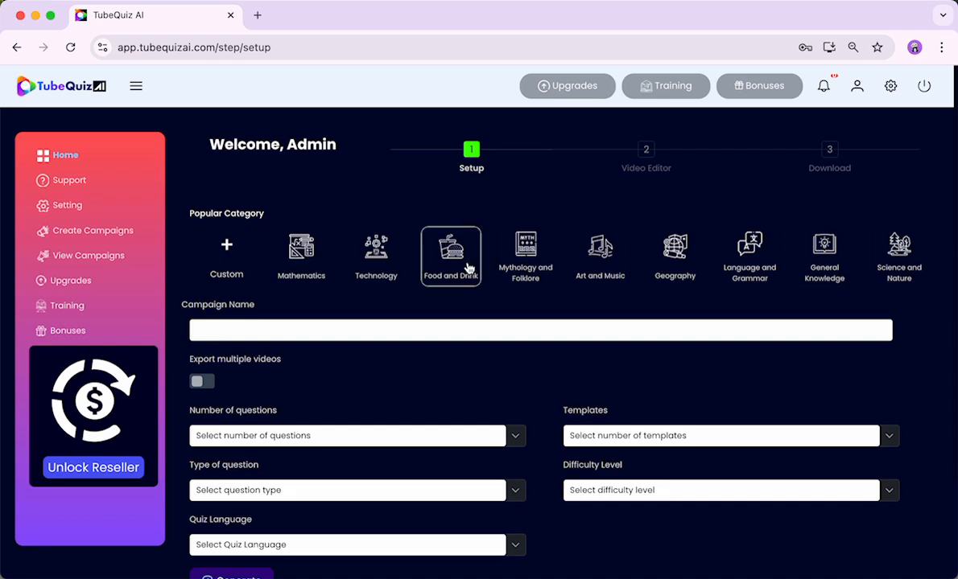
pyautogui.click(699, 254)
pyautogui.click(238, 263)
pyautogui.click(226, 328)
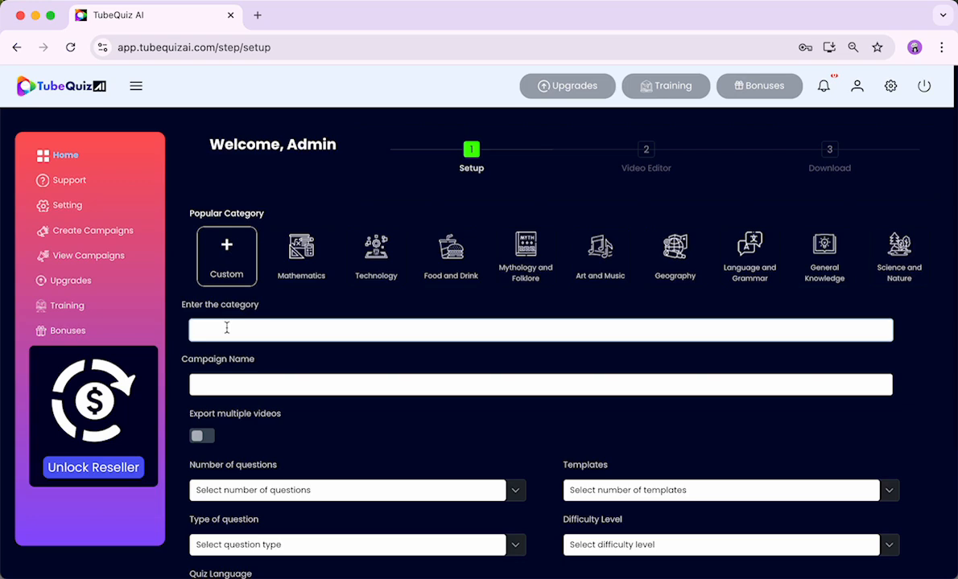
pyautogui.write('Animal')
pyautogui.press('BackSpace')
pyautogui.write('s')
# Step: Copy the category text into the campaign name and extend it to Animals 1
pyautogui.doubleClick(239, 330)
pyautogui.hotkey('ctrl', 'c')
pyautogui.click(230, 380)
pyautogui.hotkey('ctrl', 'v')
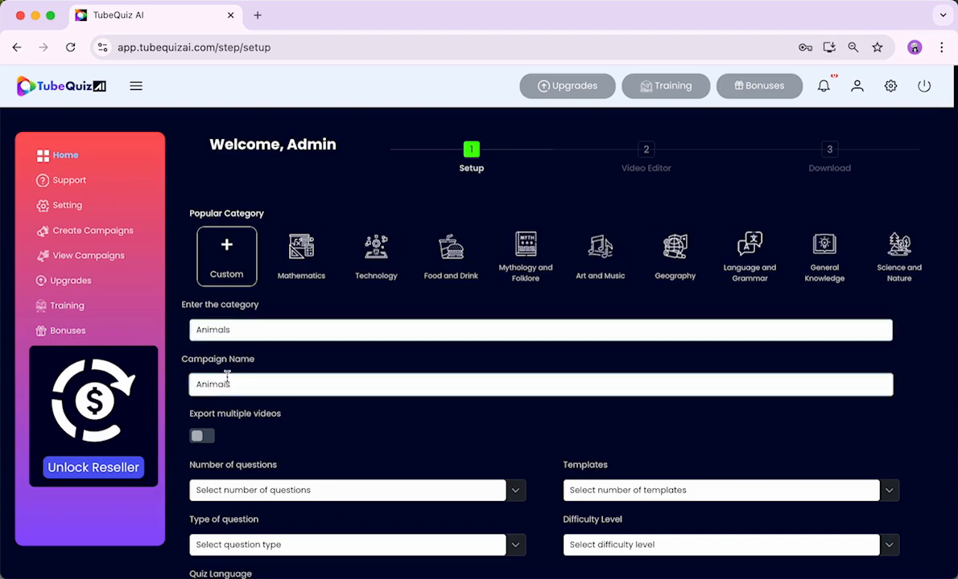
pyautogui.write('1')
# Step: Set the number of questions to 3 and the number of templates to 2
pyautogui.scroll(-1, 288, 361)
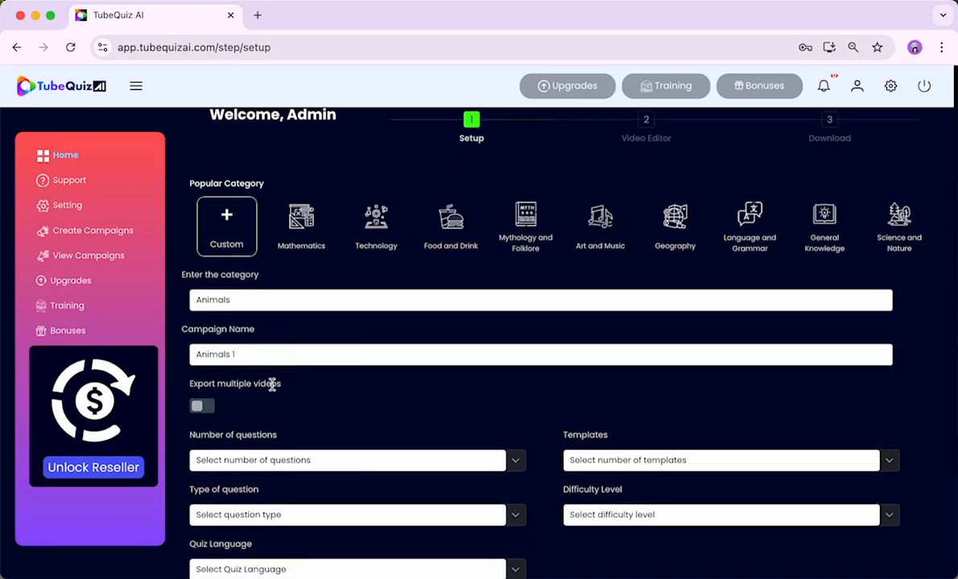
pyautogui.scroll(-1, 346, 467)
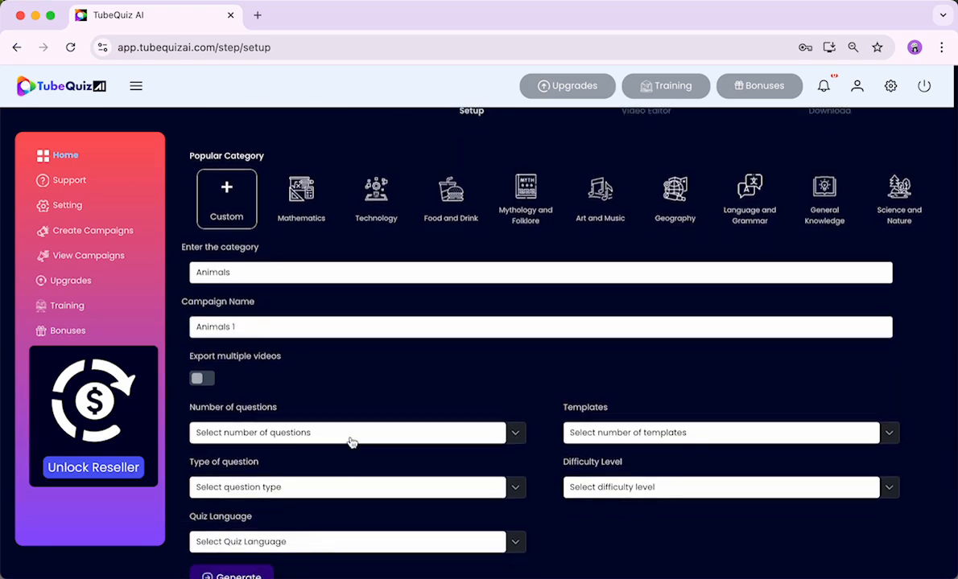
pyautogui.click(351, 440)
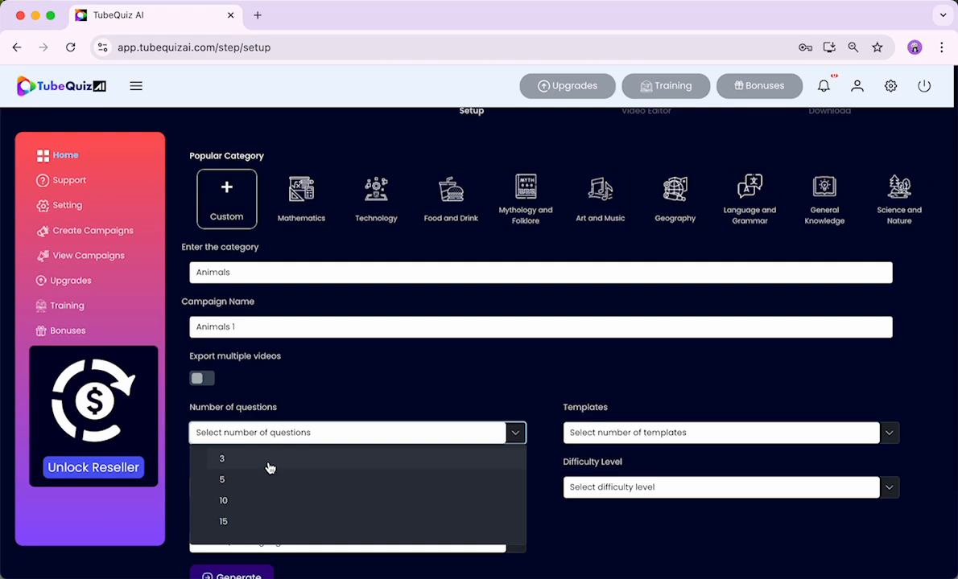
pyautogui.click(270, 468)
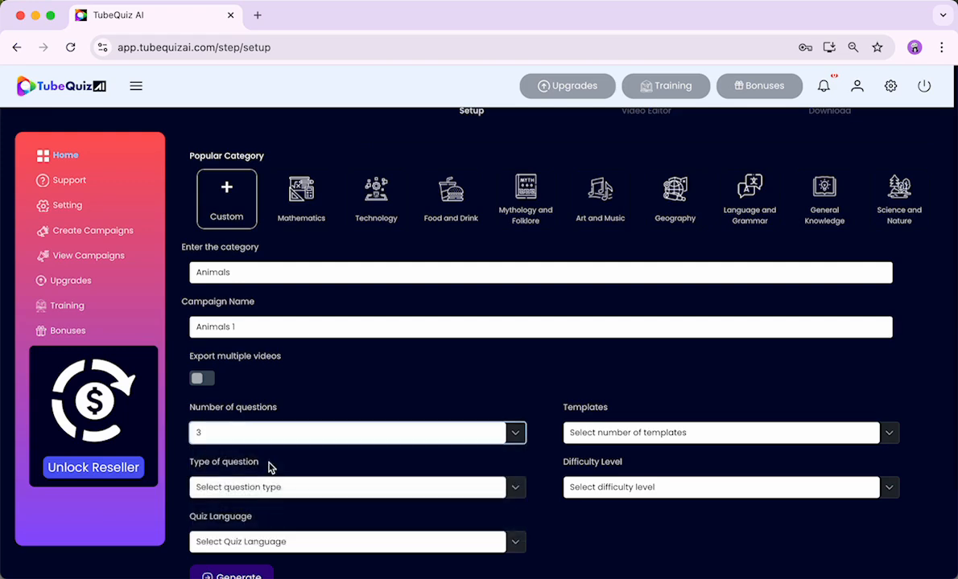
pyautogui.click(610, 433)
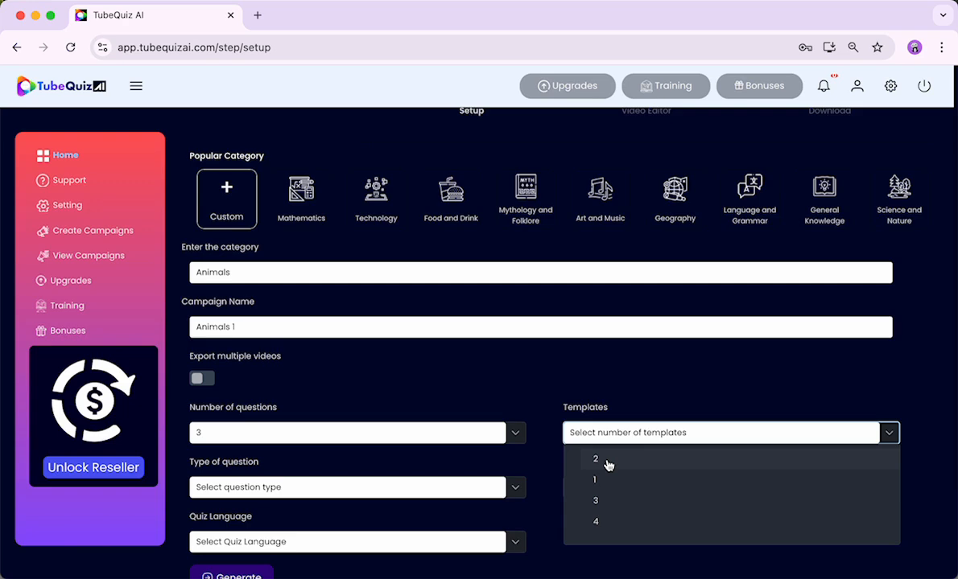
pyautogui.click(608, 462)
# Step: Set the question type to Option A,B,C and the difficulty level to Easy
pyautogui.scroll(-2, 631, 389)
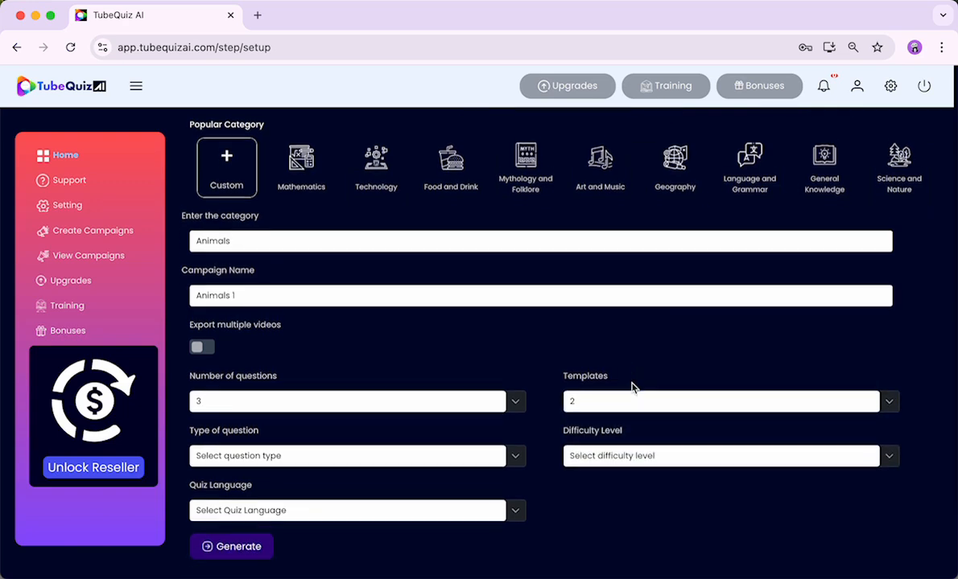
pyautogui.click(363, 456)
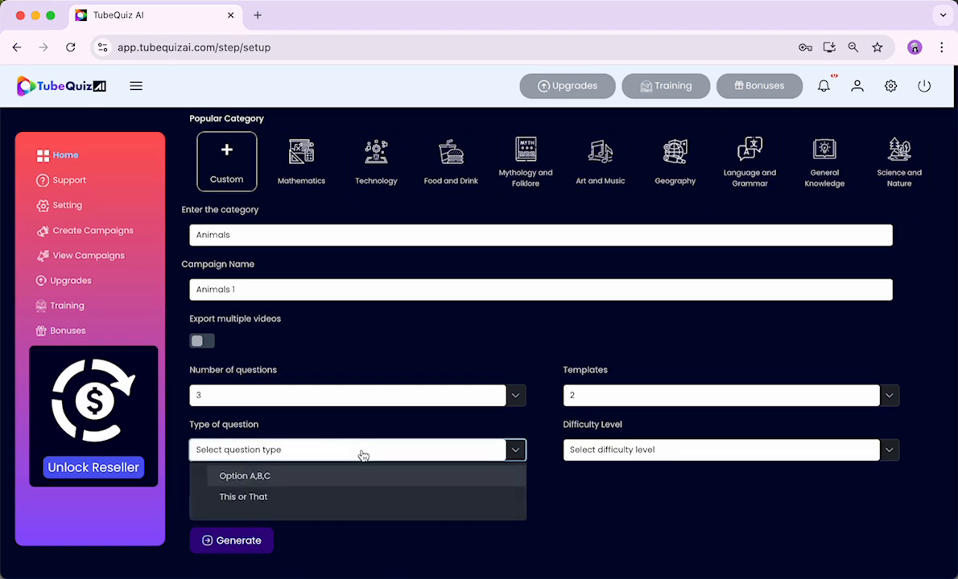
pyautogui.click(284, 483)
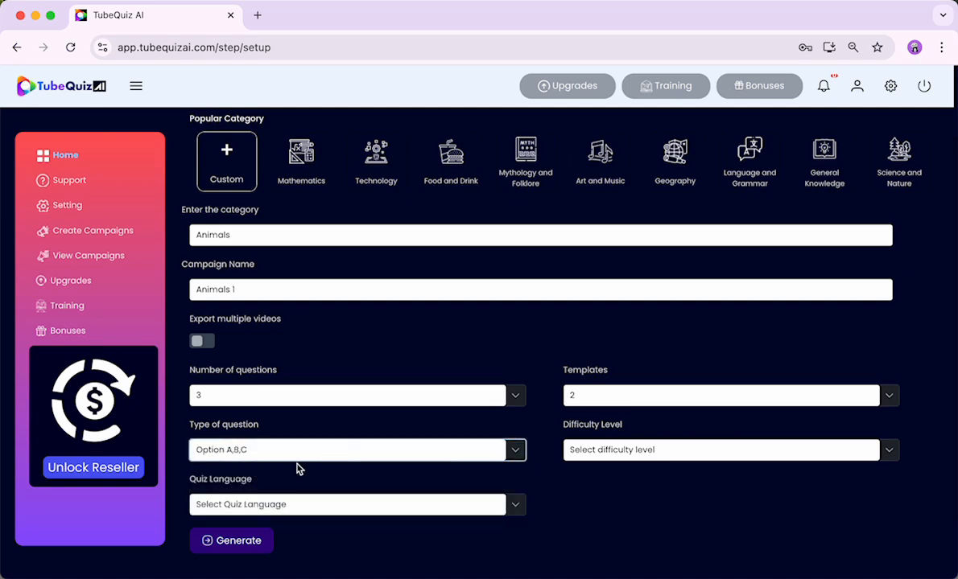
pyautogui.click(619, 457)
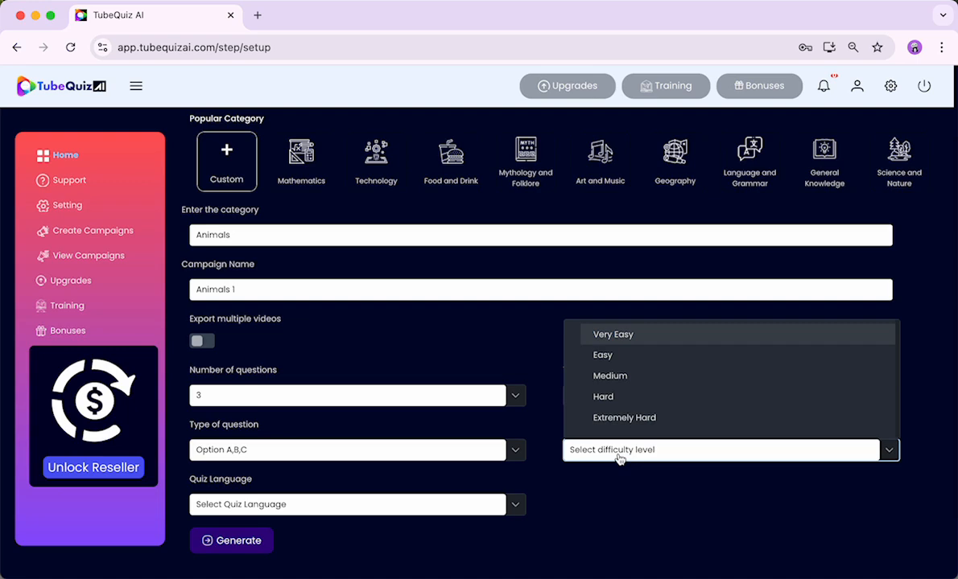
pyautogui.click(628, 359)
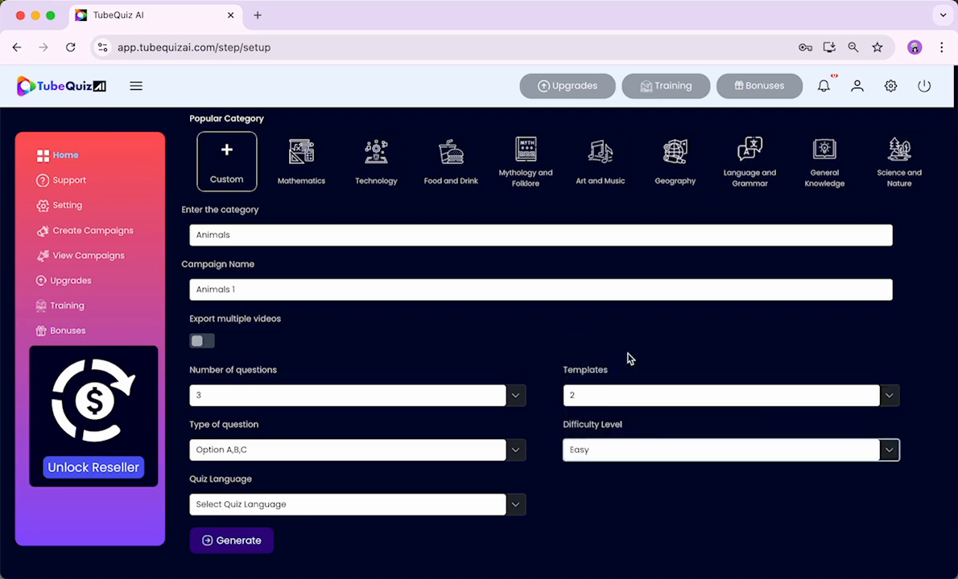
# Step: Look through the available quiz languages and choose English (US)
pyautogui.scroll(-2, 535, 354)
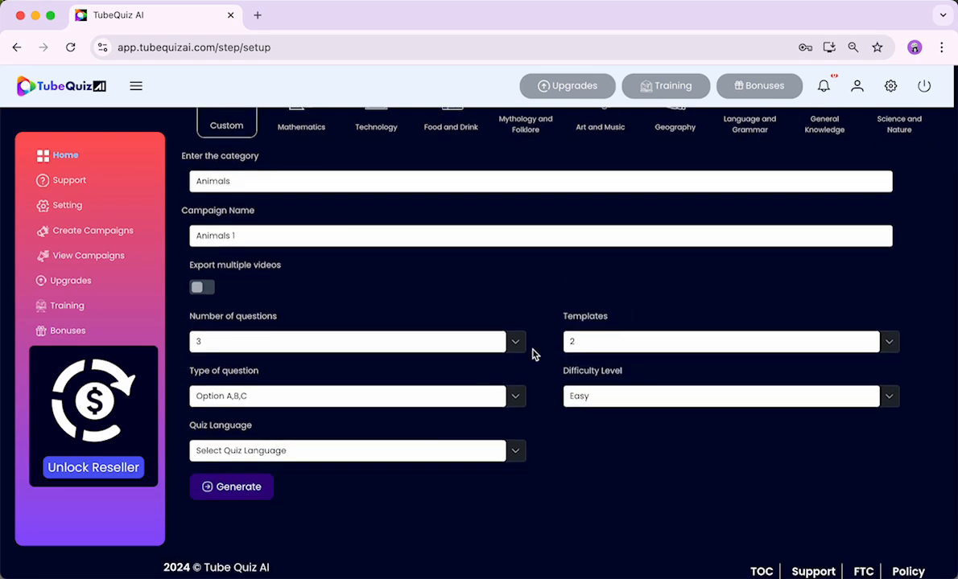
pyautogui.click(420, 454)
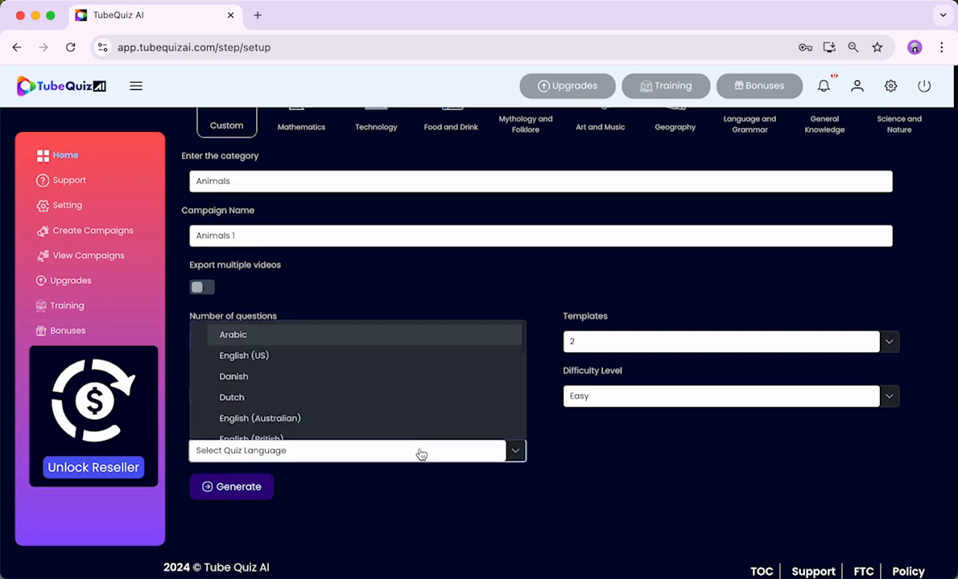
pyautogui.scroll(-6, 398, 358)
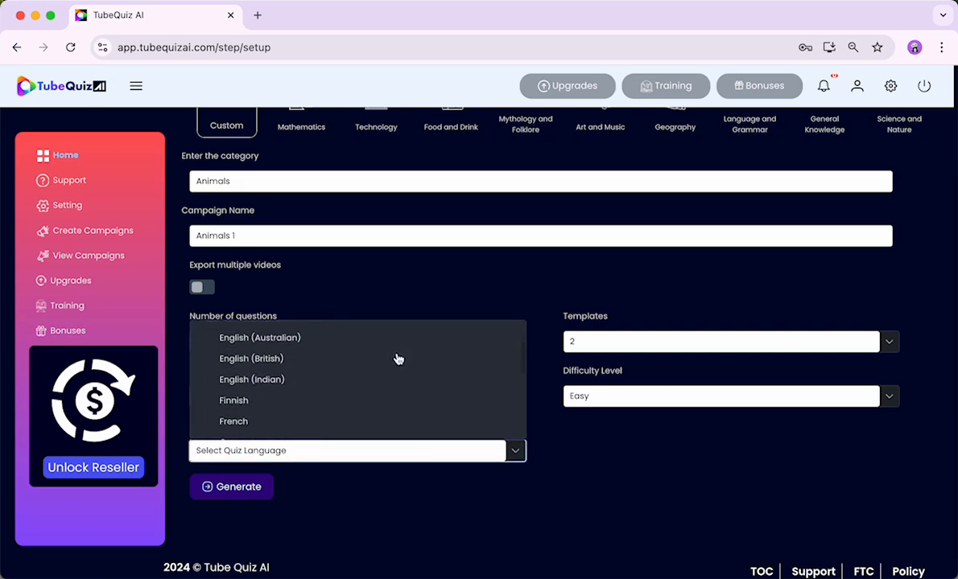
pyautogui.scroll(-3, 398, 358)
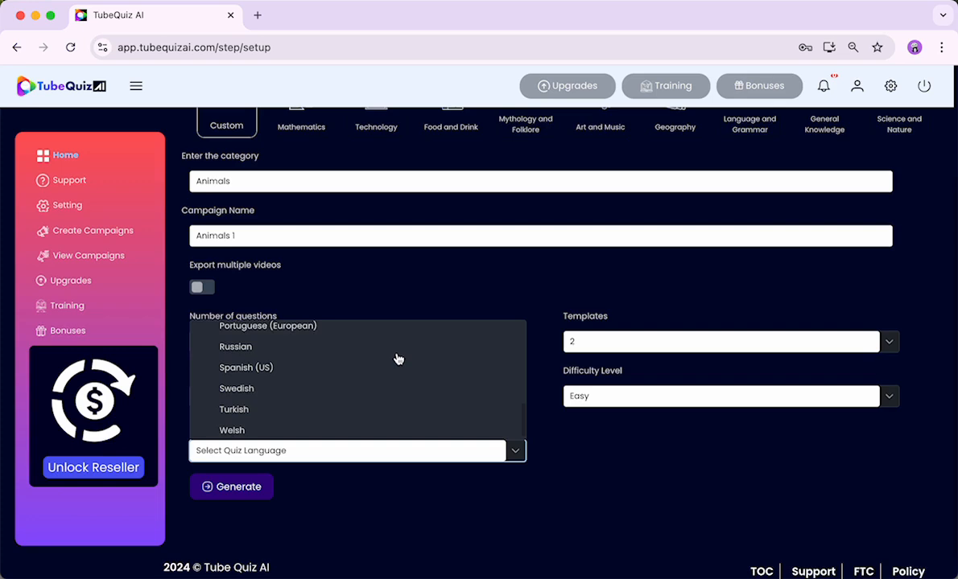
pyautogui.scroll(10, 398, 358)
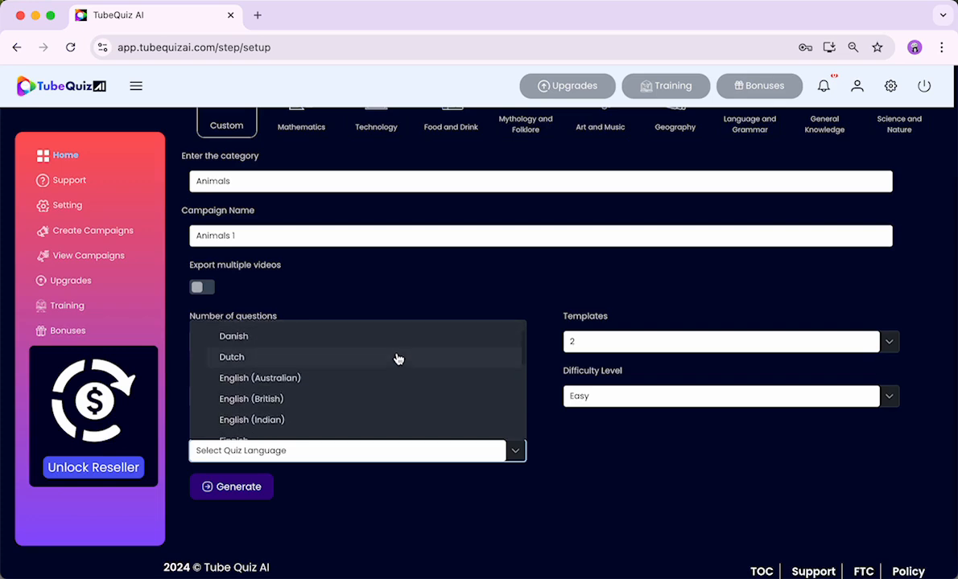
pyautogui.scroll(2, 397, 358)
pyautogui.click(394, 351)
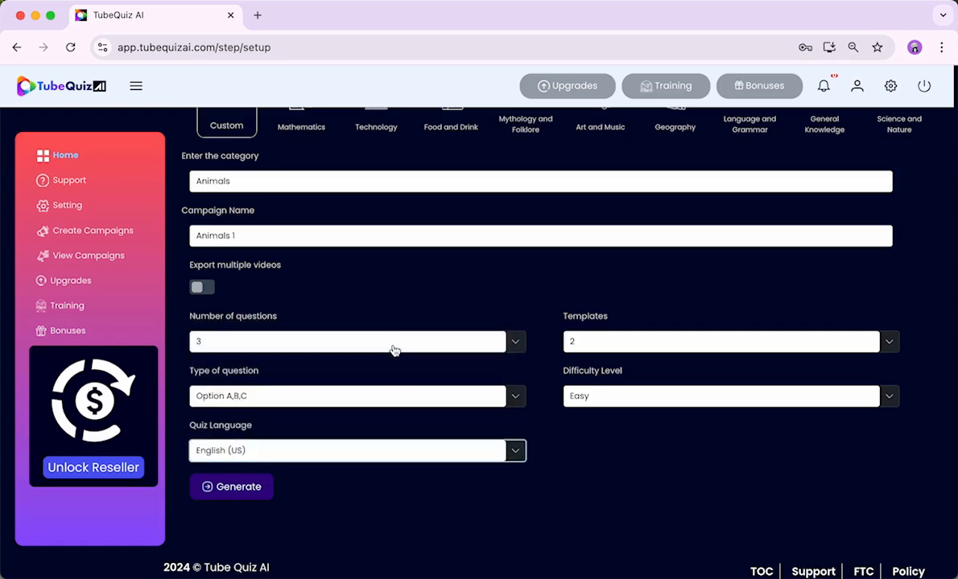
# Step: Review the completed campaign settings and generate the quiz questions
pyautogui.scroll(1, 388, 504)
pyautogui.scroll(3, 387, 504)
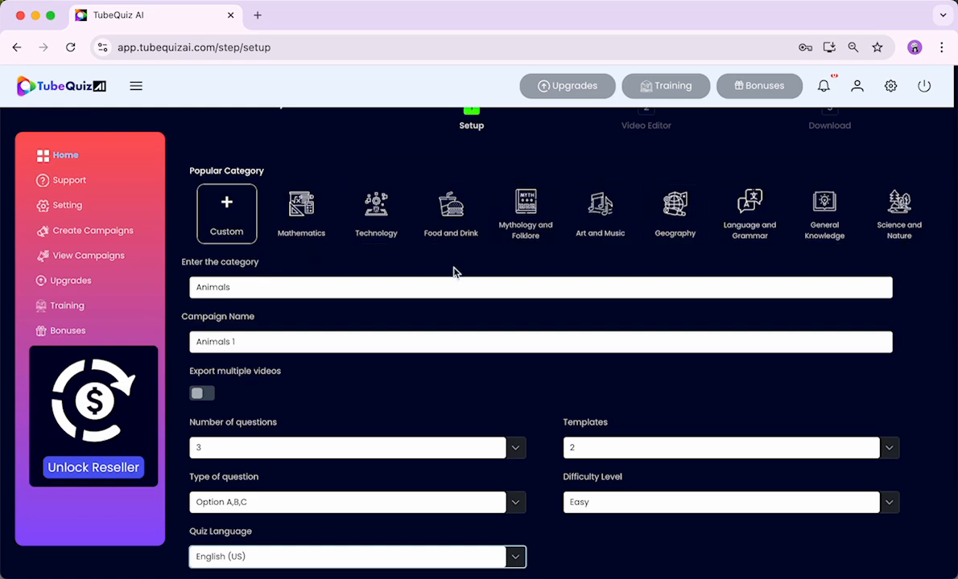
pyautogui.scroll(-3, 453, 272)
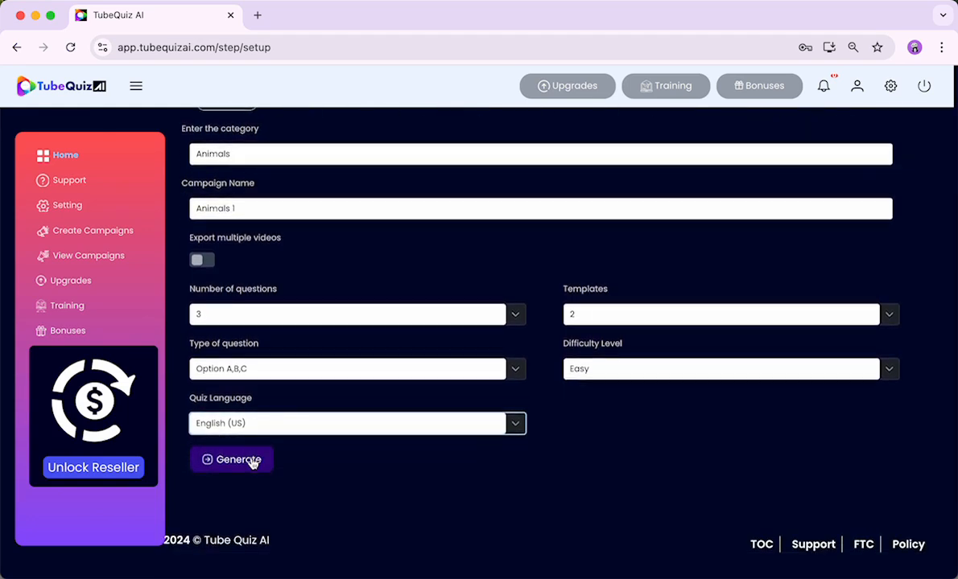
pyautogui.click(252, 461)
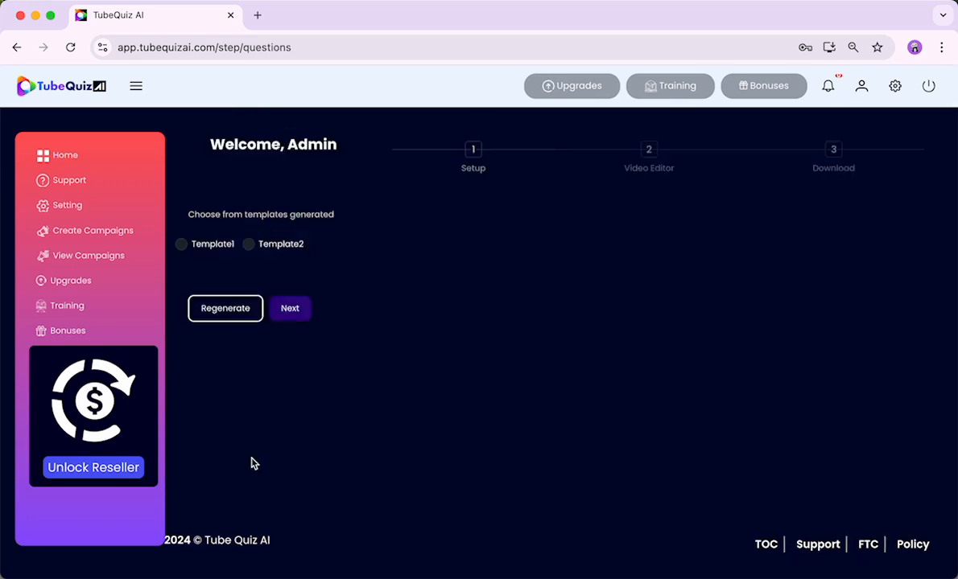
# Step: Compare the questions in Template1 and Template2, then choose Template1 and continue to the video themes
pyautogui.click(181, 244)
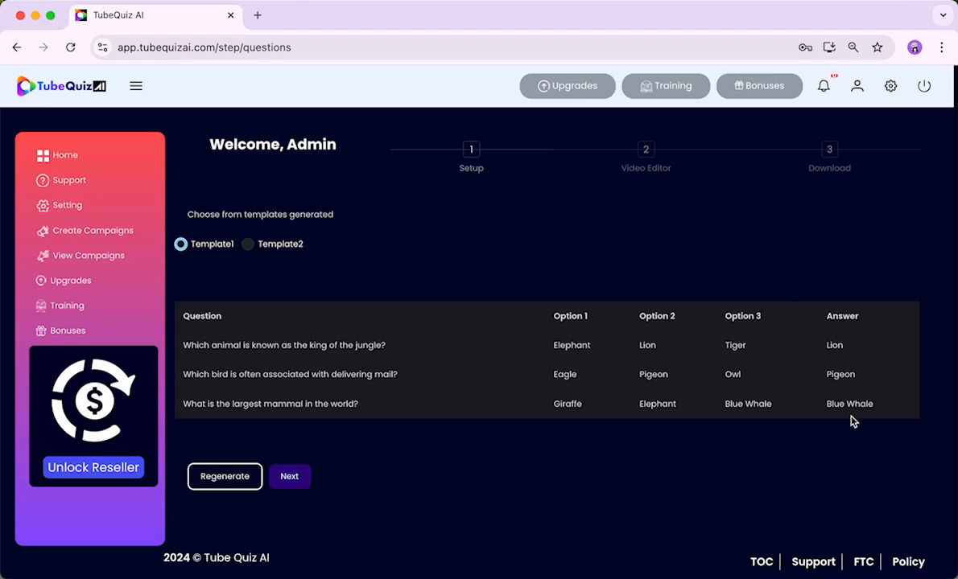
pyautogui.click(248, 245)
pyautogui.click(249, 246)
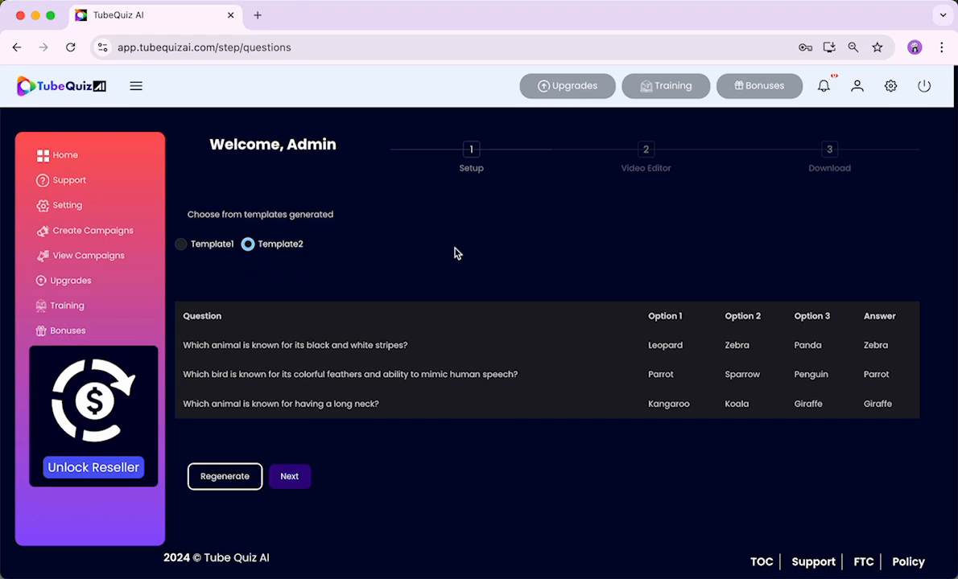
pyautogui.click(181, 245)
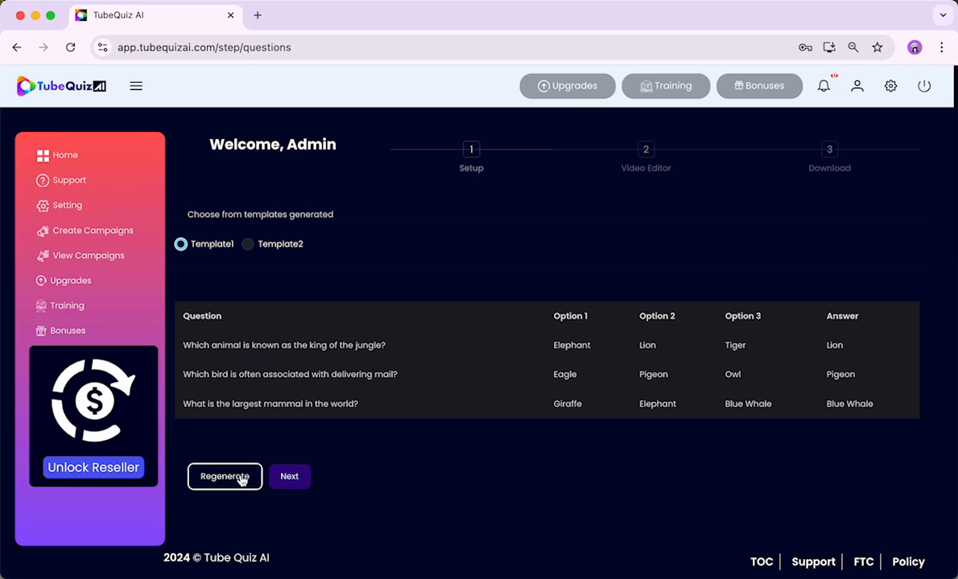
pyautogui.click(289, 477)
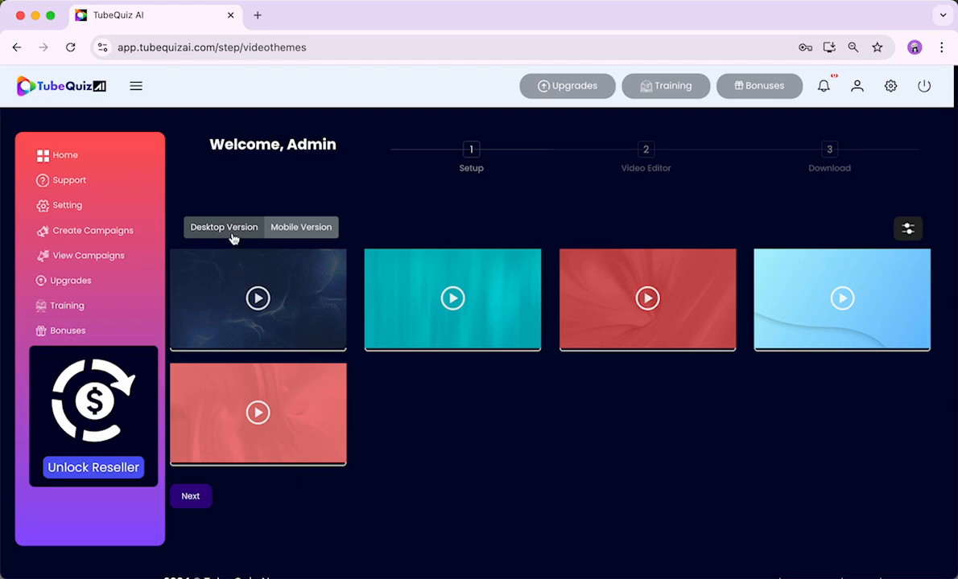
# Step: Browse the mobile version video themes and select the yellow one
pyautogui.click(295, 231)
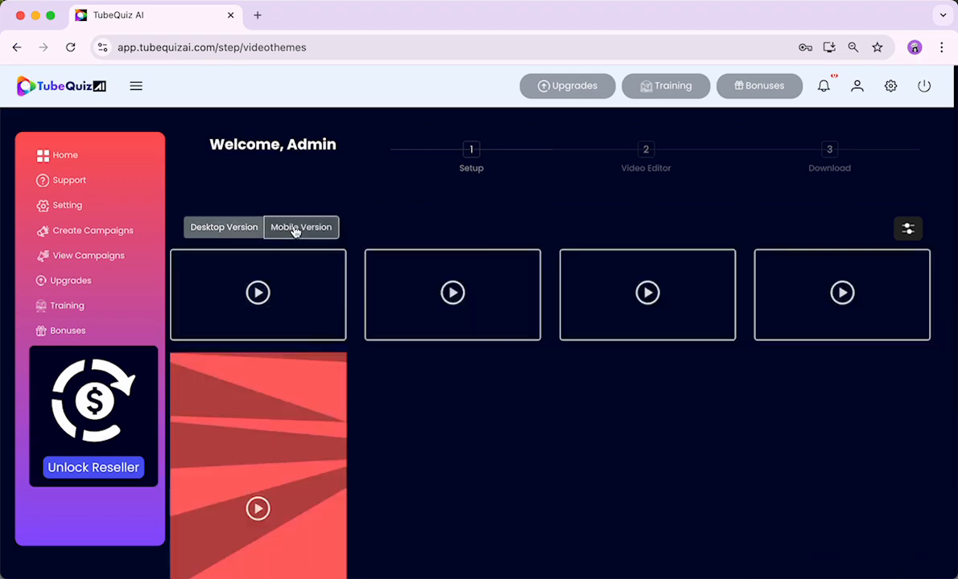
pyautogui.scroll(-4, 294, 232)
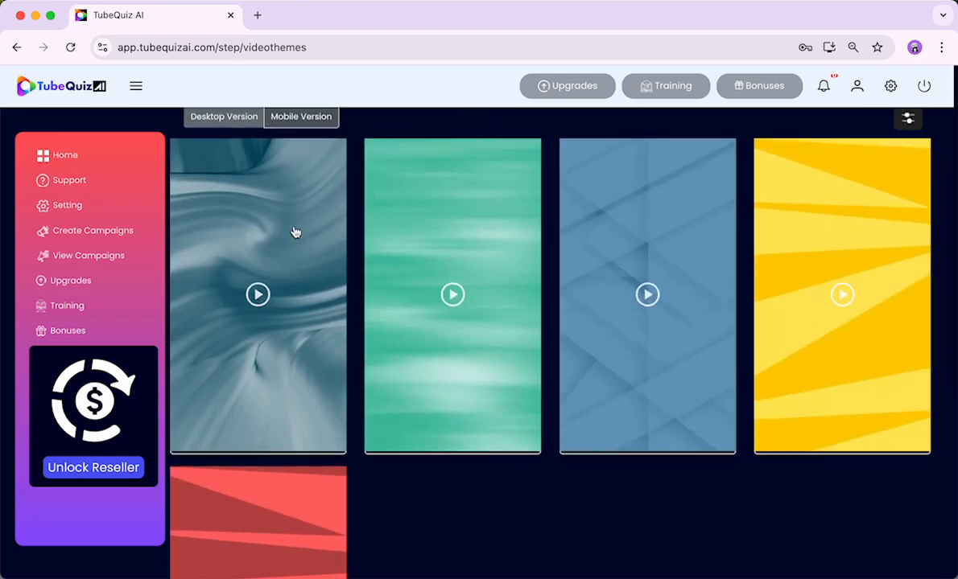
pyautogui.scroll(2, 295, 232)
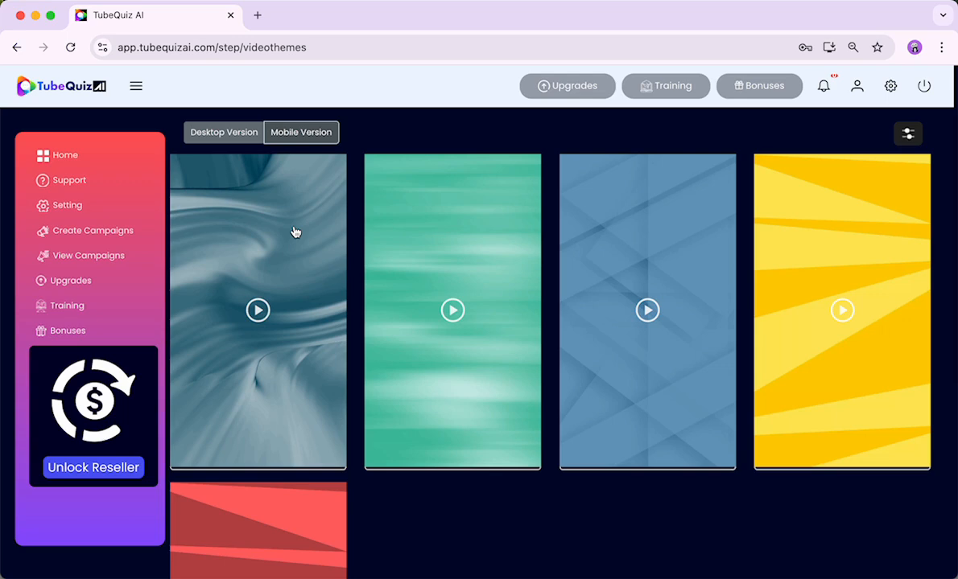
pyautogui.scroll(1, 295, 232)
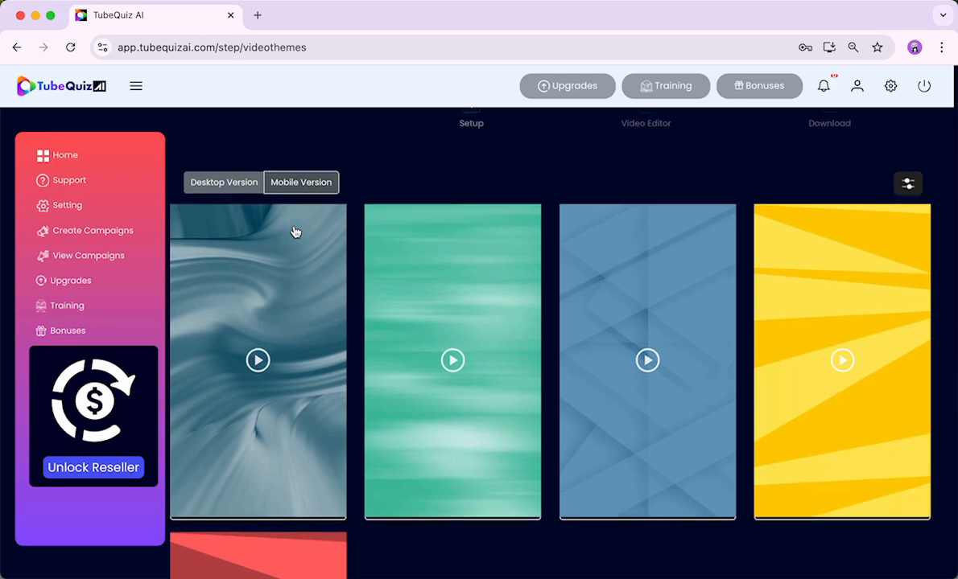
pyautogui.click(790, 270)
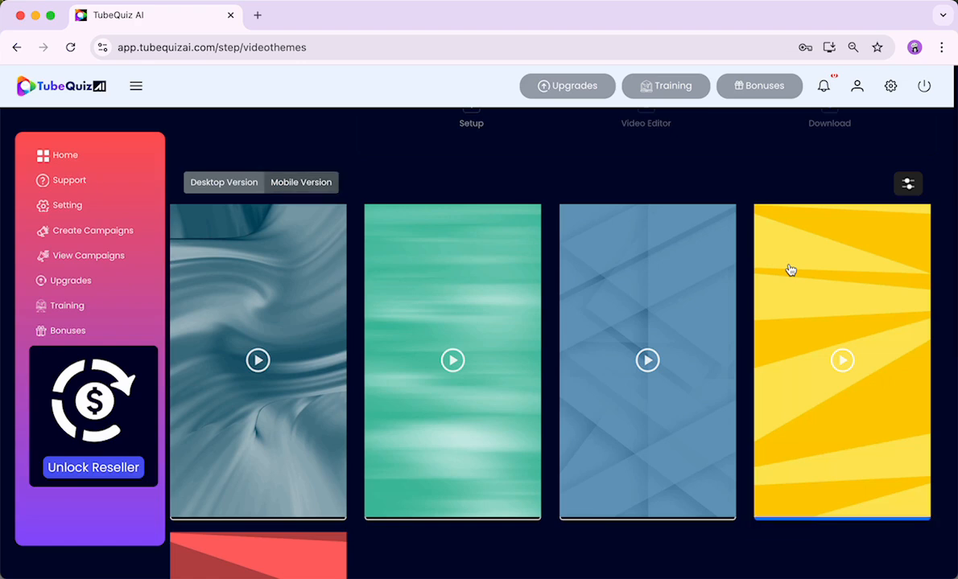
# Step: Preview the teal, red, light blue and coral desktop version video themes
pyautogui.click(211, 184)
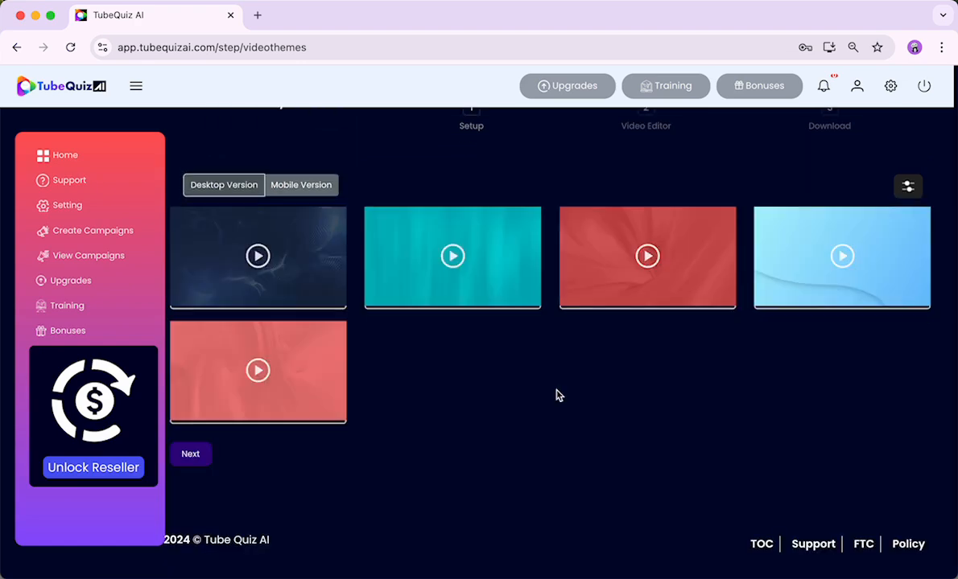
pyautogui.click(502, 261)
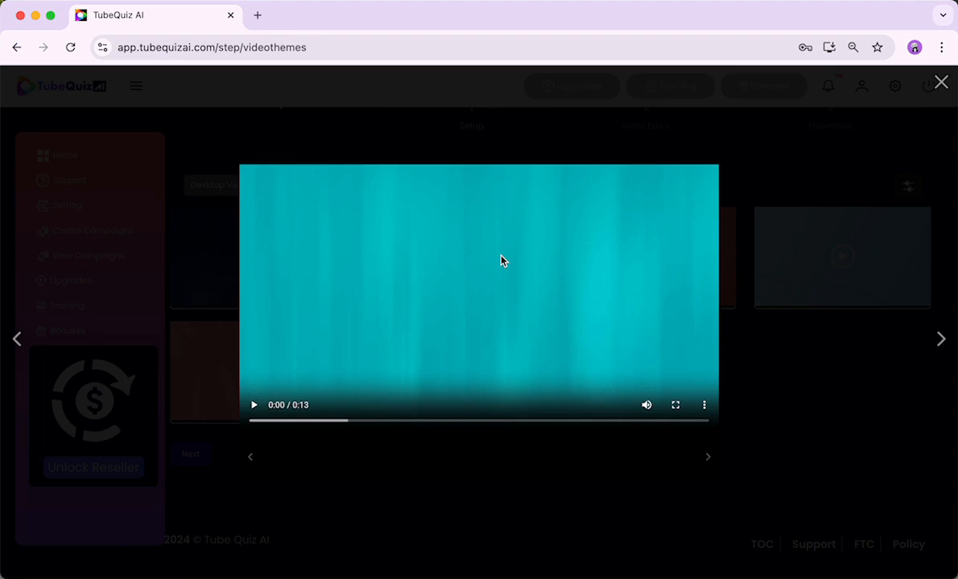
pyautogui.click(254, 405)
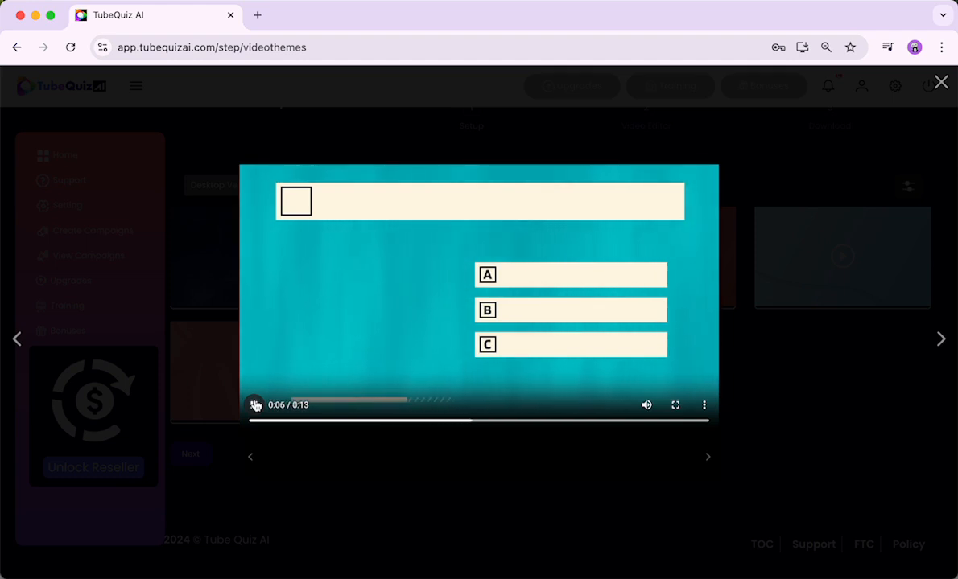
pyautogui.click(940, 339)
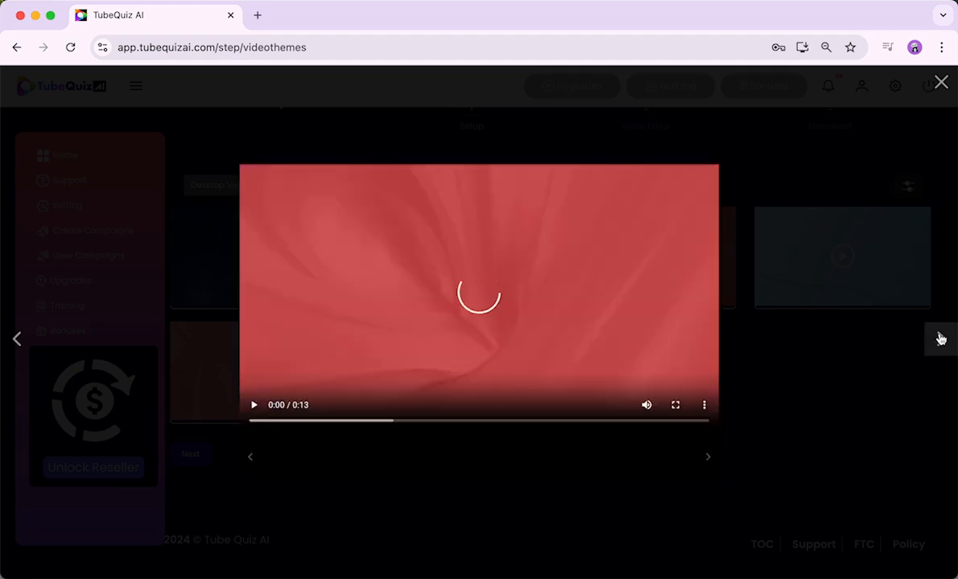
pyautogui.click(252, 404)
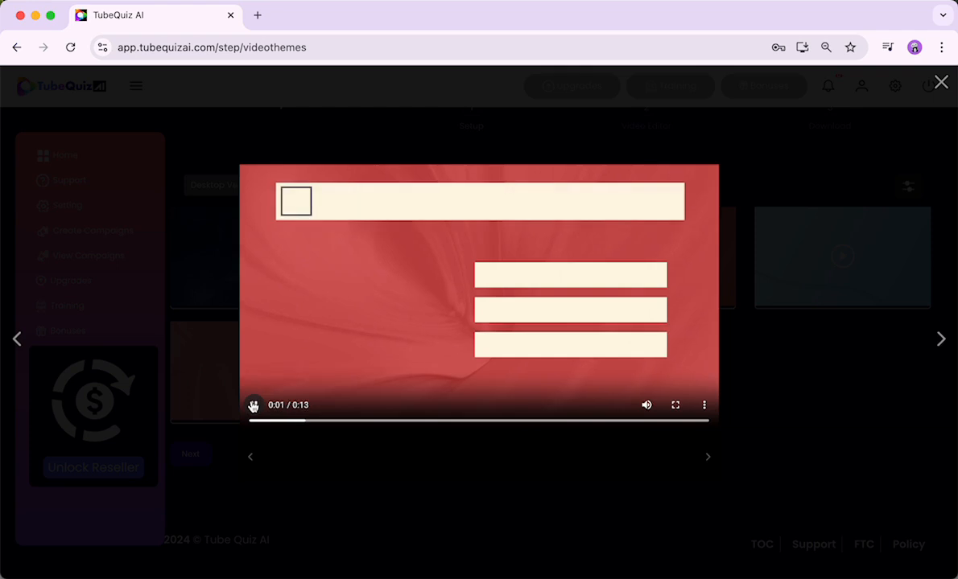
pyautogui.click(940, 338)
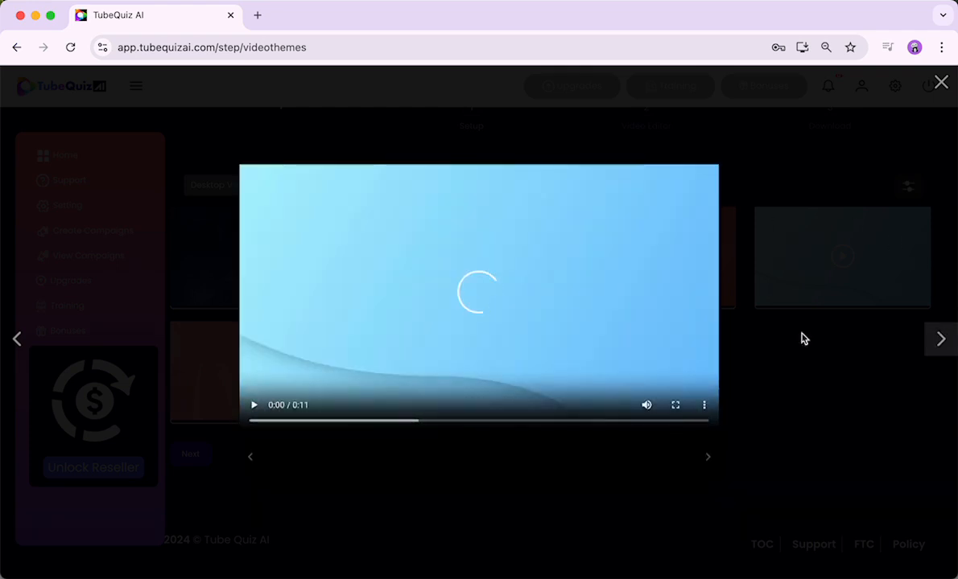
pyautogui.click(255, 404)
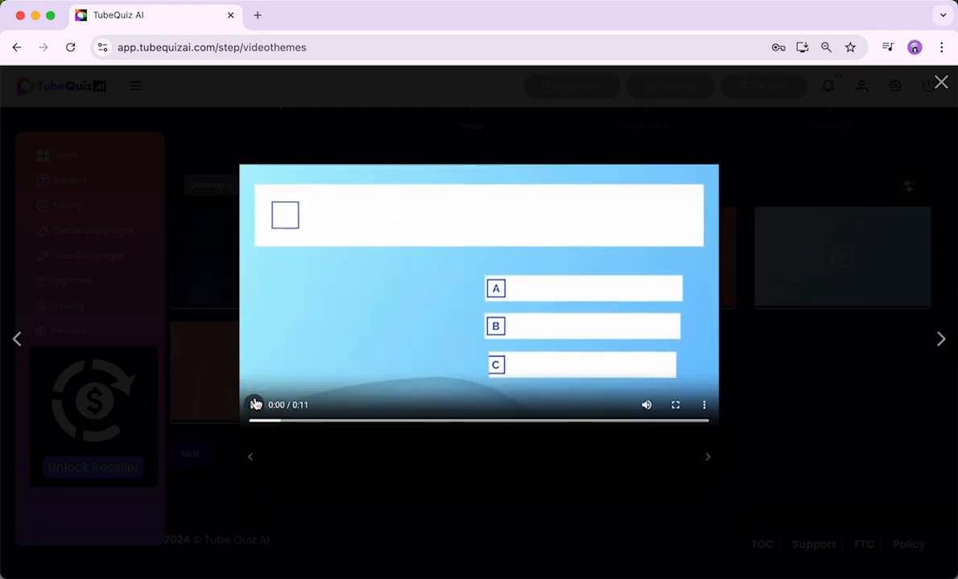
pyautogui.click(934, 330)
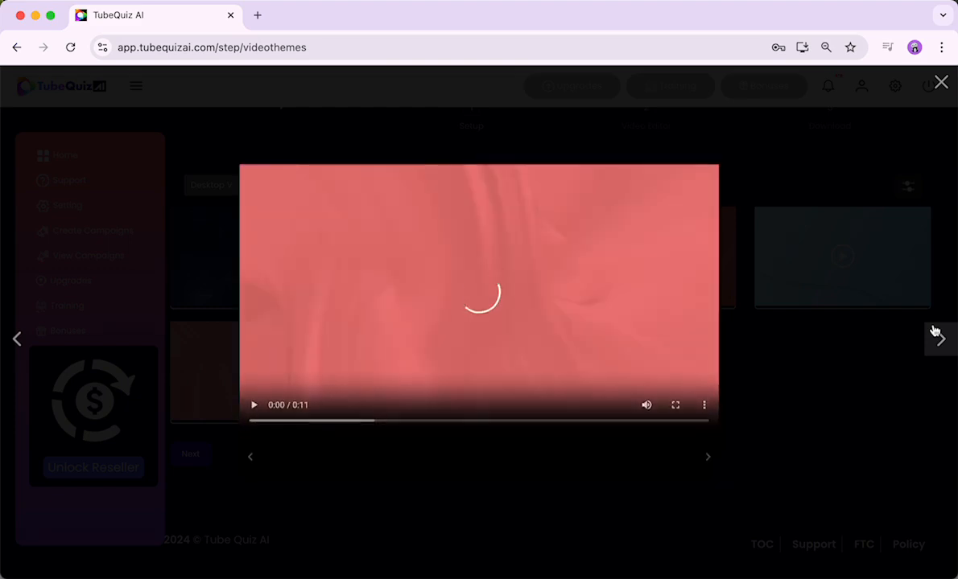
pyautogui.click(254, 406)
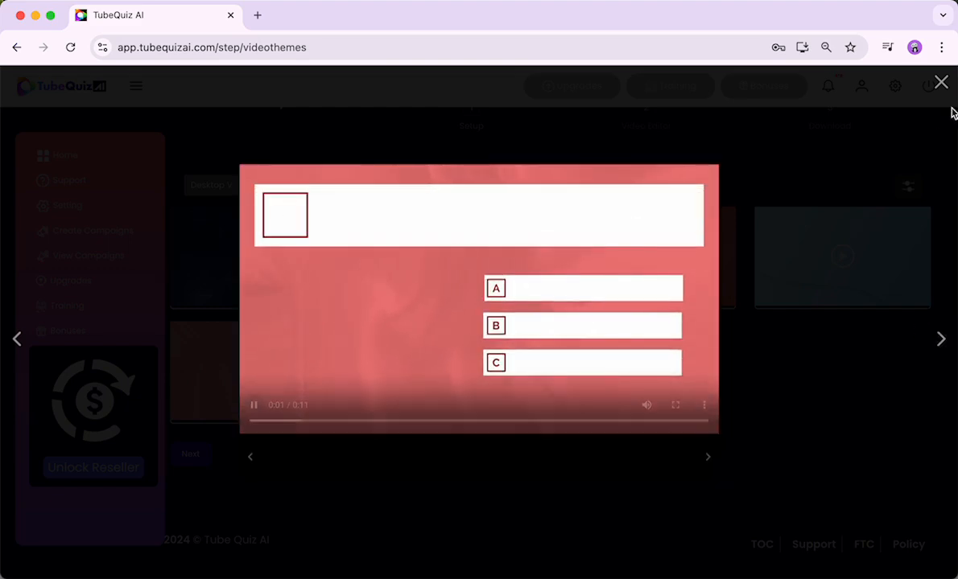
pyautogui.click(940, 83)
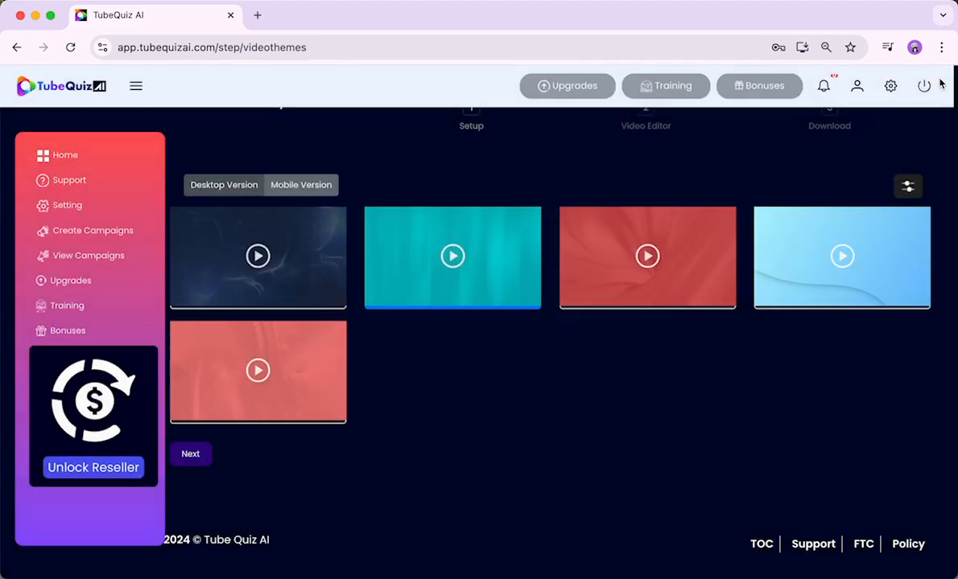
# Step: Preview the swirling blue and the green mobile version video themes
pyautogui.click(309, 191)
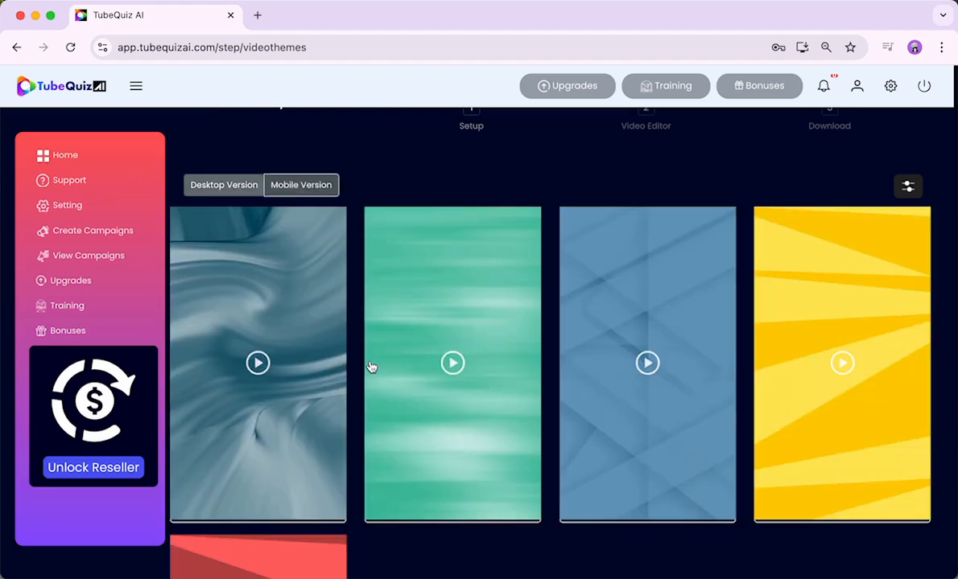
pyautogui.click(262, 365)
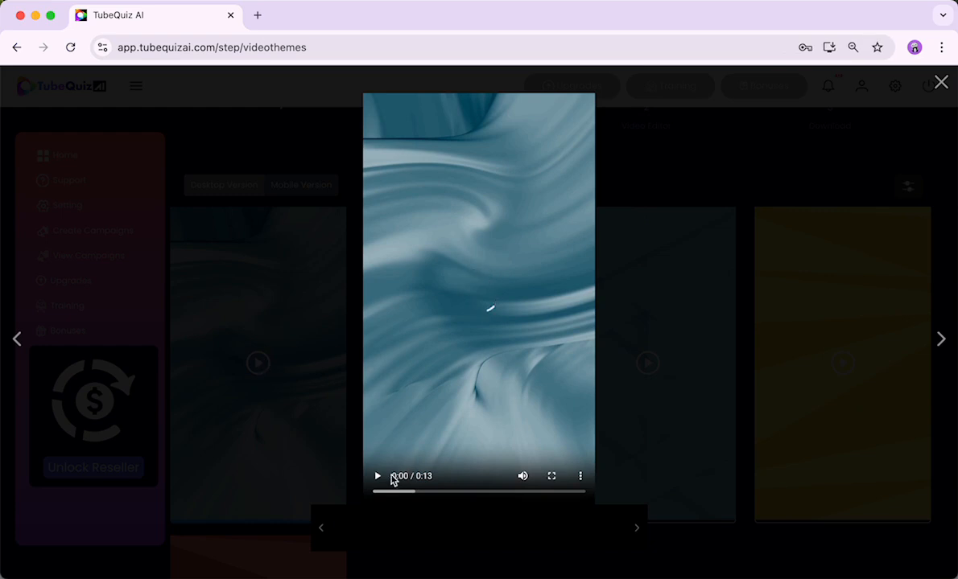
pyautogui.click(378, 476)
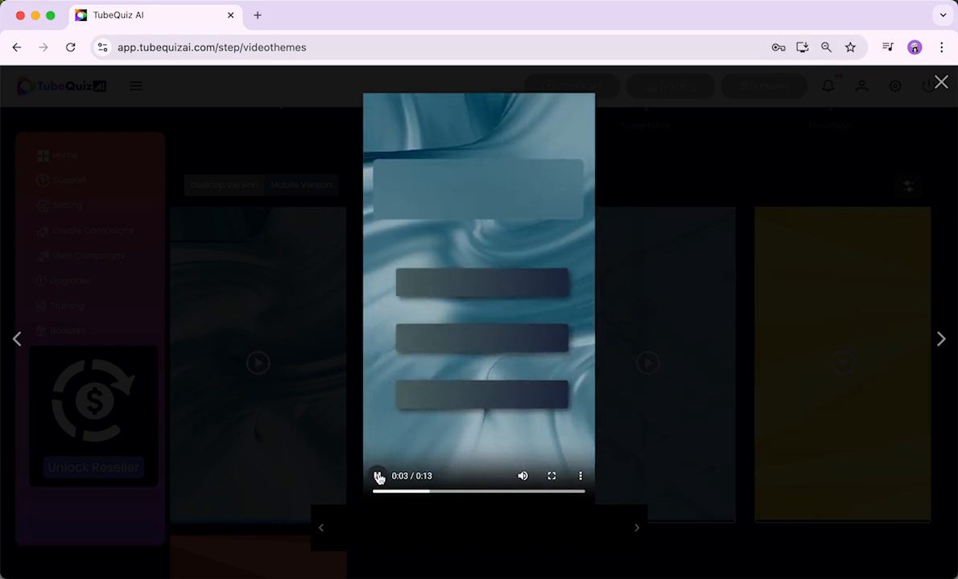
pyautogui.click(943, 333)
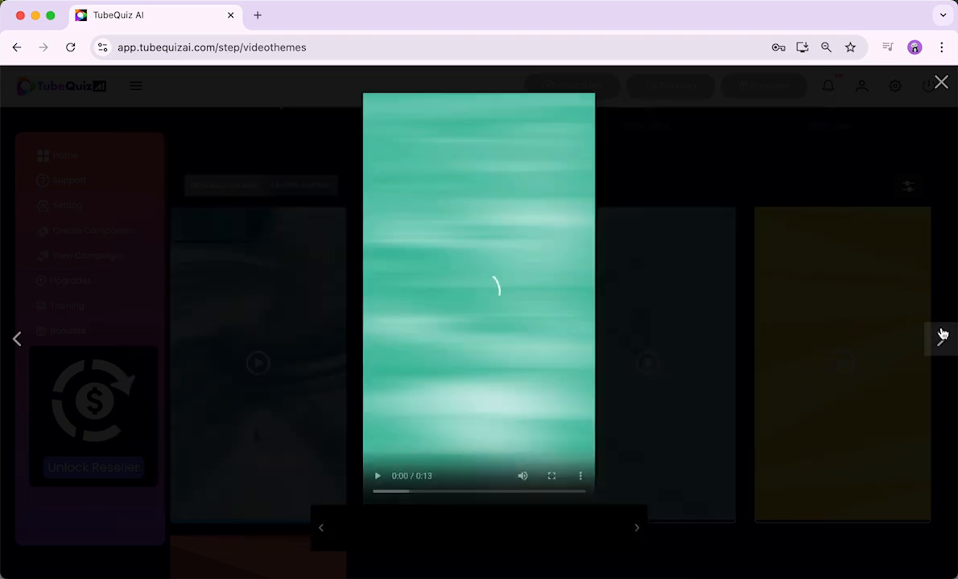
pyautogui.click(379, 477)
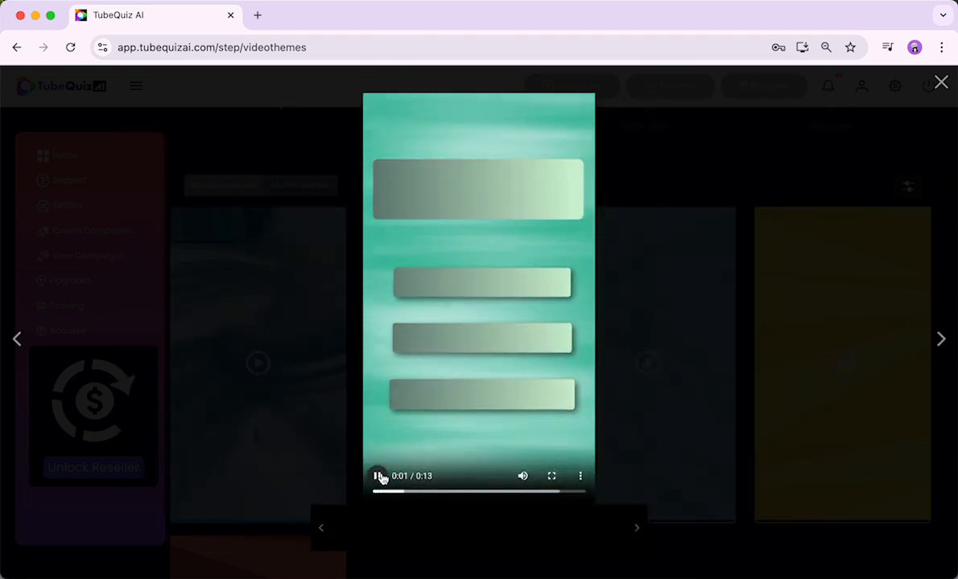
pyautogui.click(941, 81)
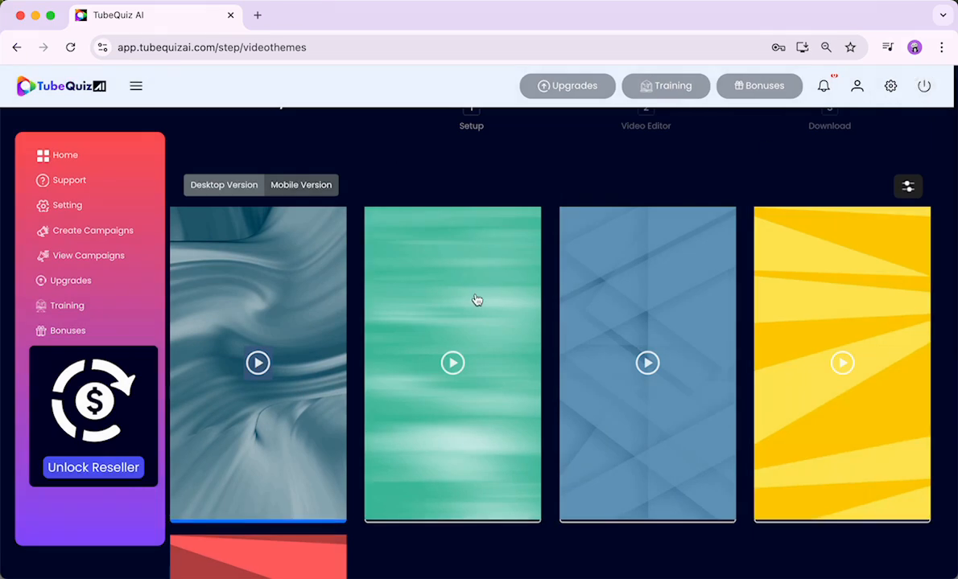
# Step: Choose the green mobile version theme and continue to the video editor
pyautogui.click(477, 301)
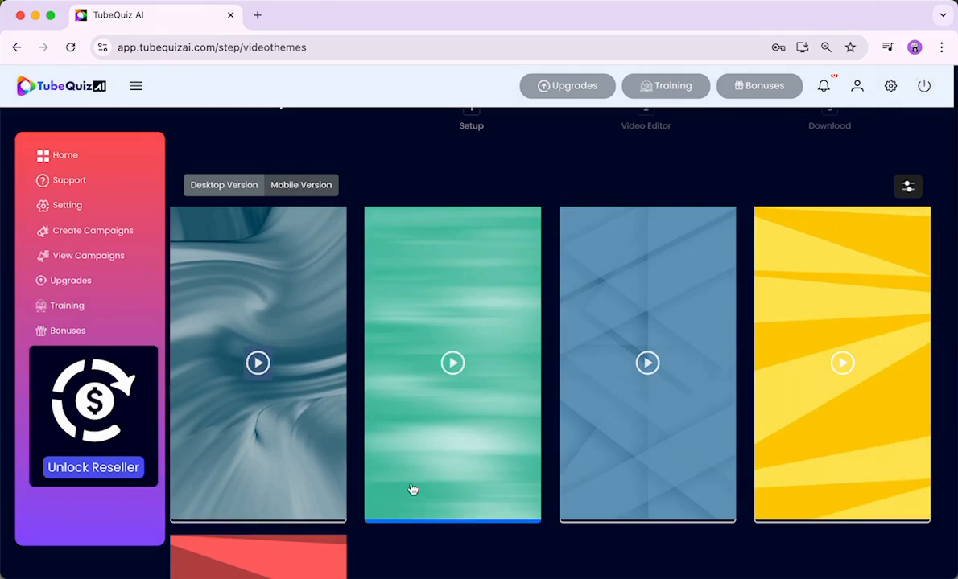
pyautogui.scroll(-4, 458, 525)
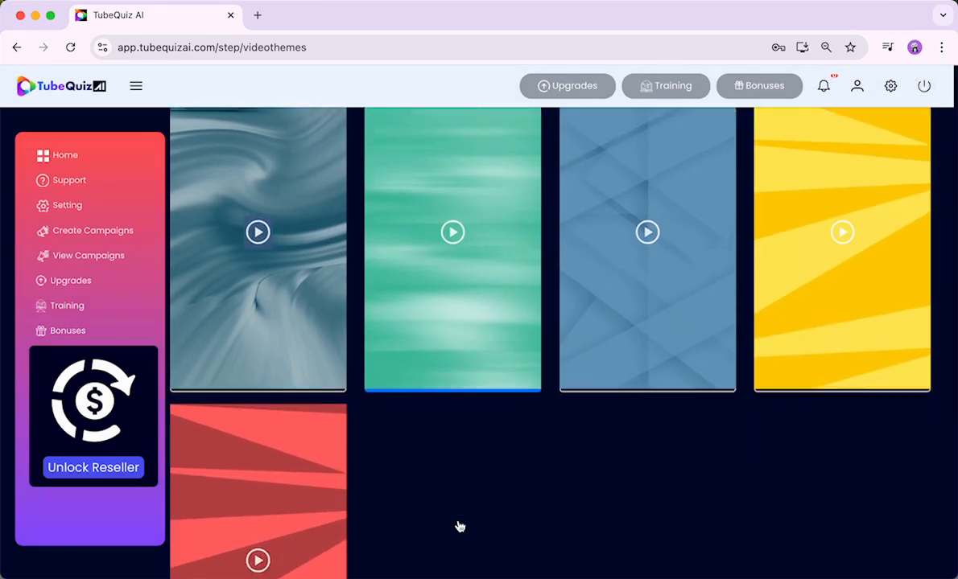
pyautogui.scroll(-5, 473, 381)
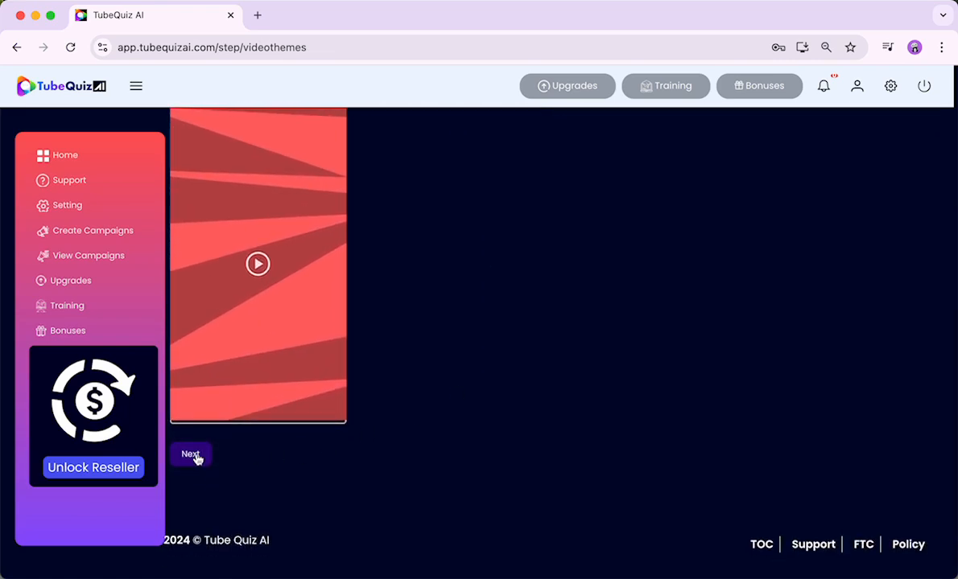
pyautogui.click(192, 456)
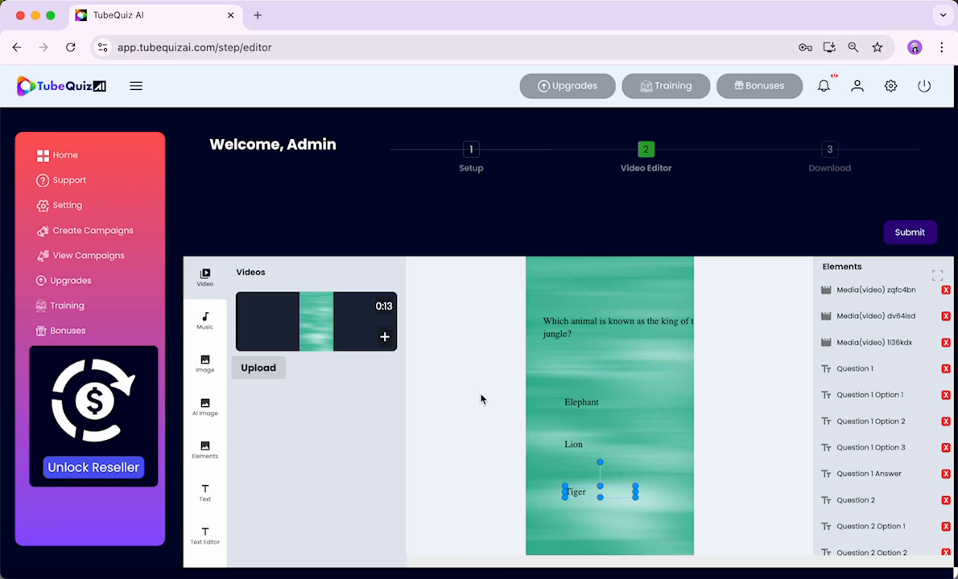
# Step: Play the opening seconds of the quiz video to check the first question with its answer boxes
pyautogui.scroll(-3, 482, 399)
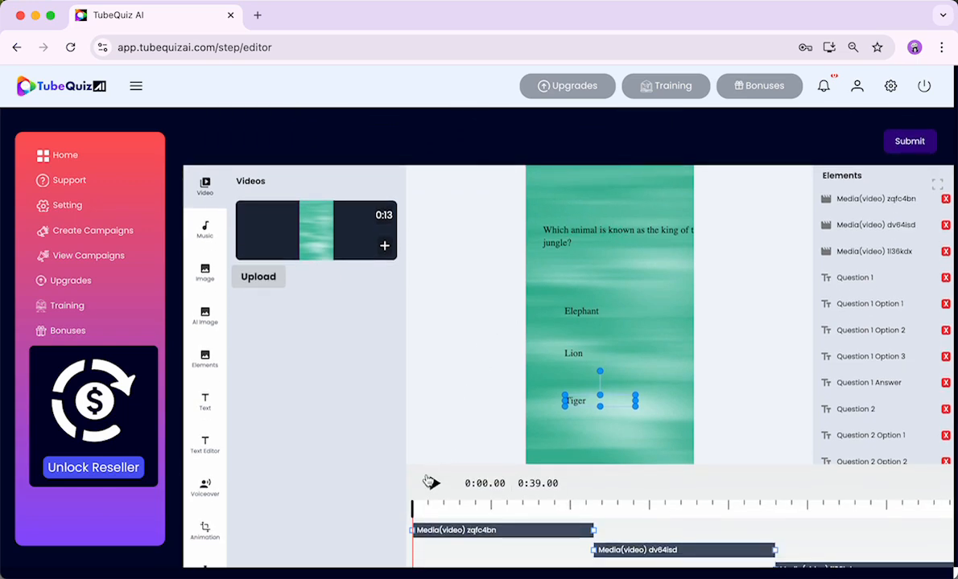
pyautogui.click(433, 484)
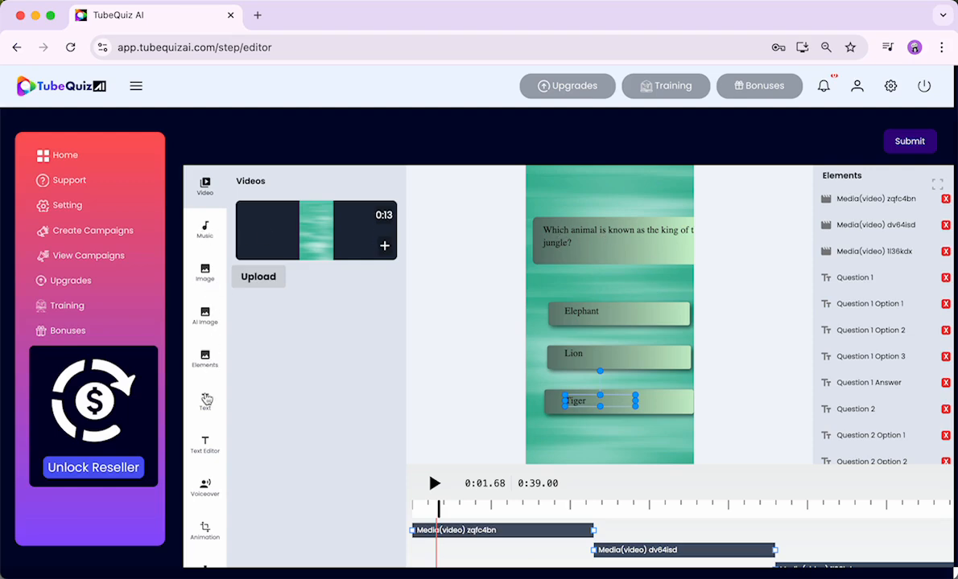
pyautogui.scroll(-2, 206, 400)
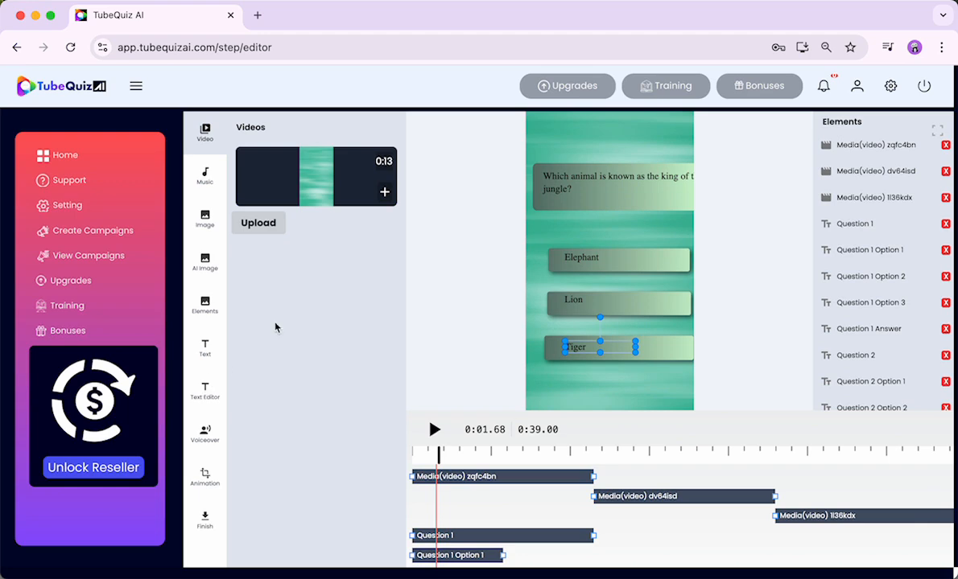
# Step: Select the first question's text on the canvas and set its font family to Poppins
pyautogui.click(588, 185)
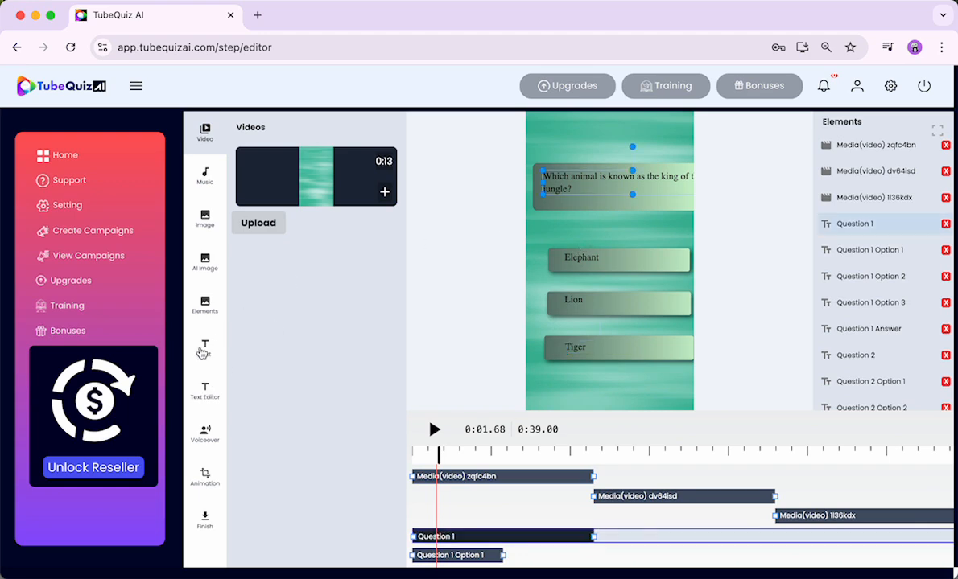
pyautogui.click(202, 352)
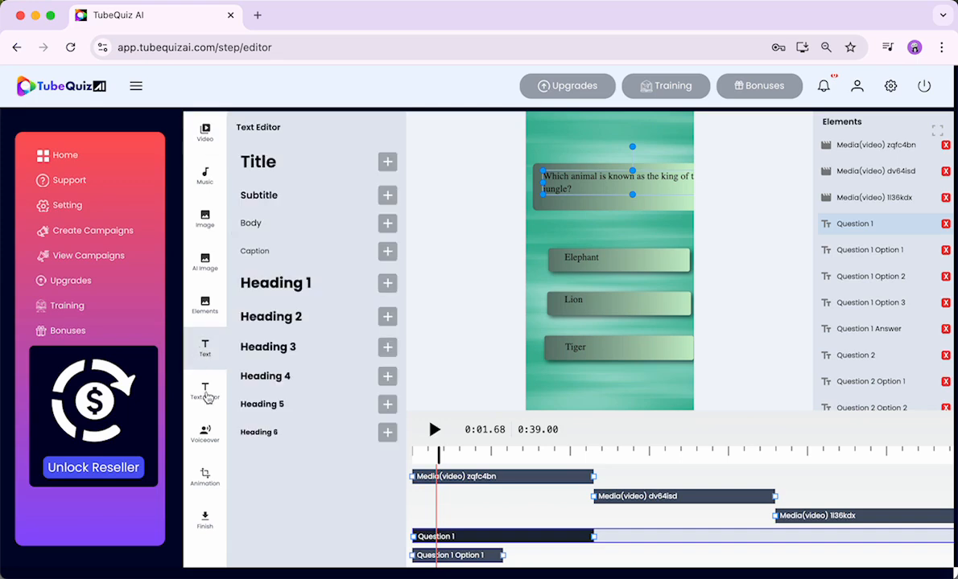
pyautogui.click(204, 391)
pyautogui.click(345, 175)
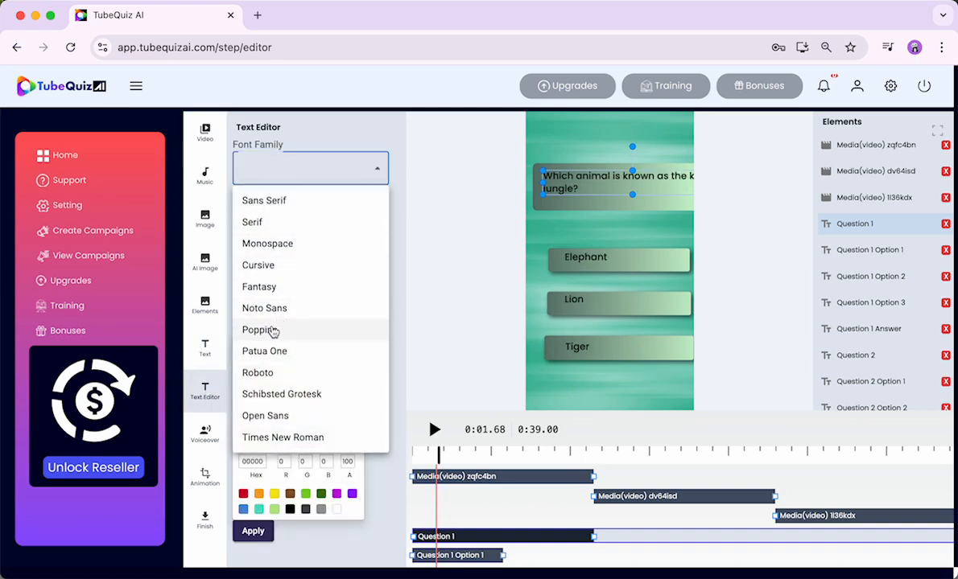
pyautogui.click(273, 331)
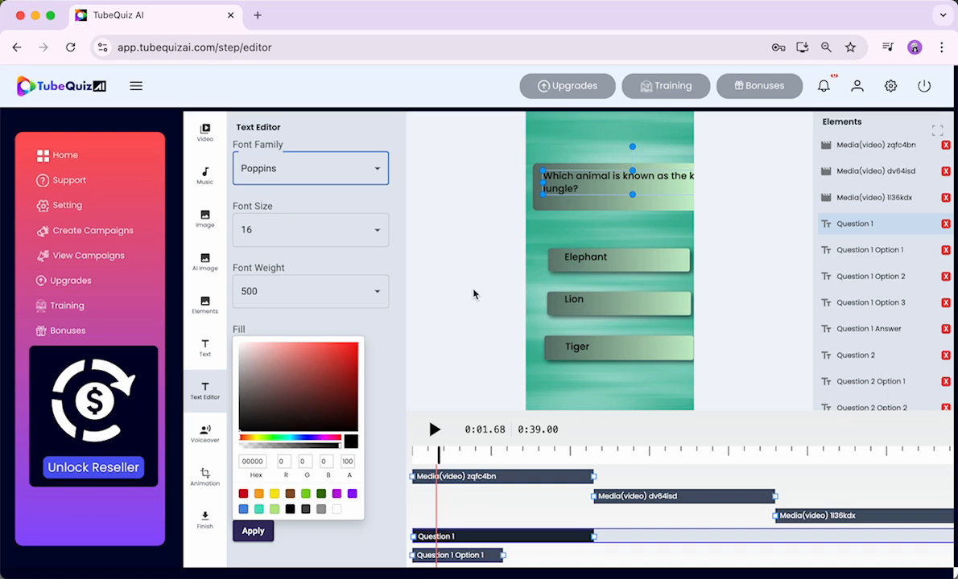
# Step: Set the first question's font weight to 600 and its fill to pure red, applying the formatting to the text
pyautogui.click(346, 238)
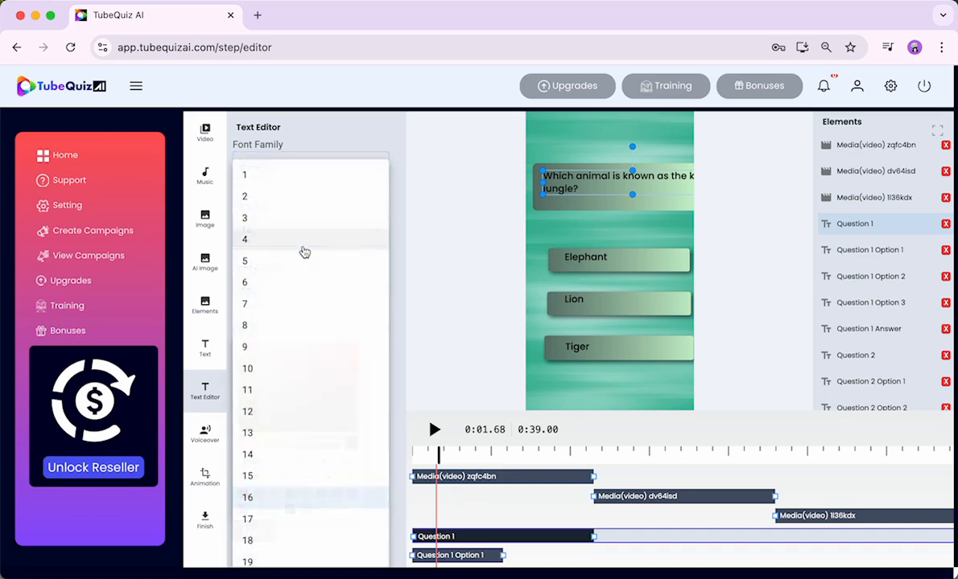
pyautogui.click(398, 230)
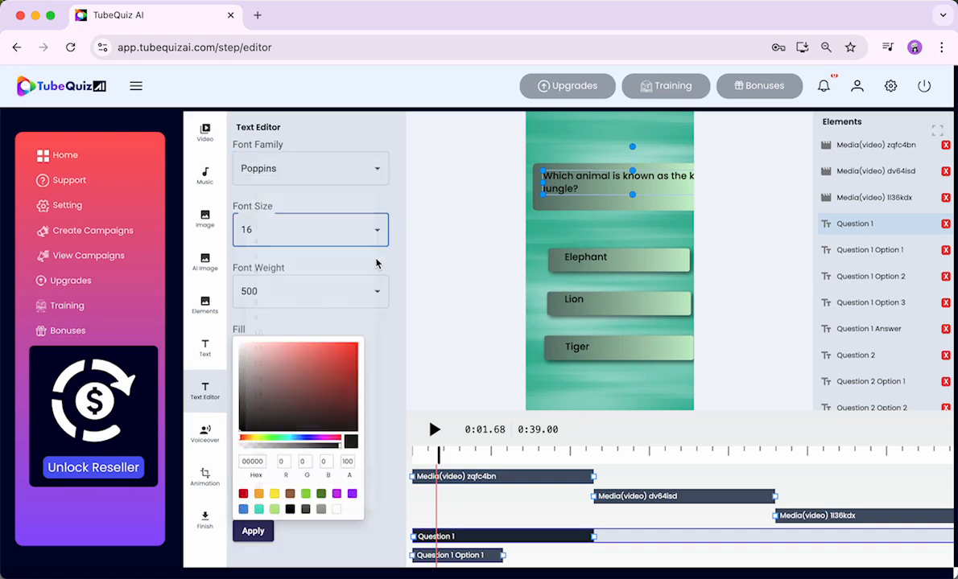
pyautogui.click(304, 294)
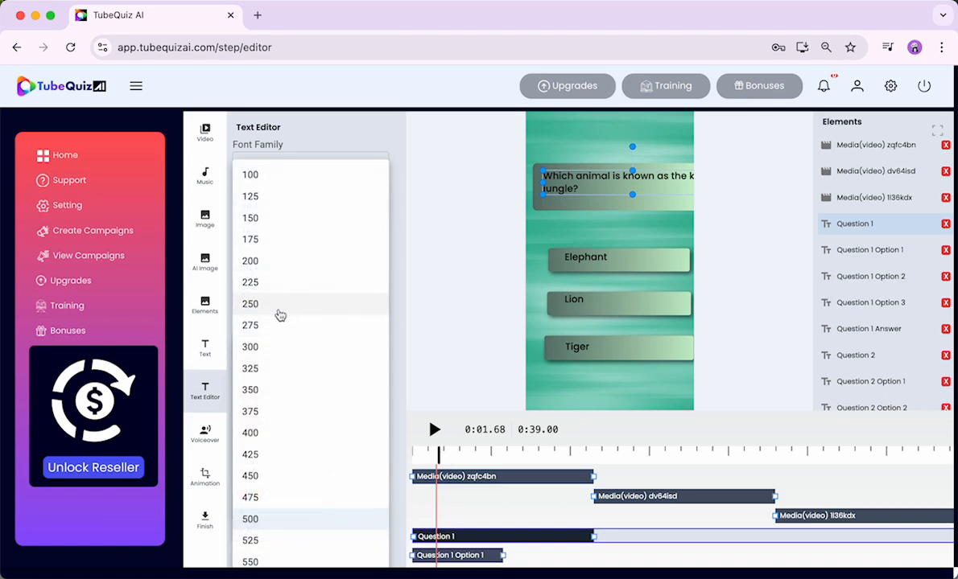
pyautogui.scroll(-1, 282, 489)
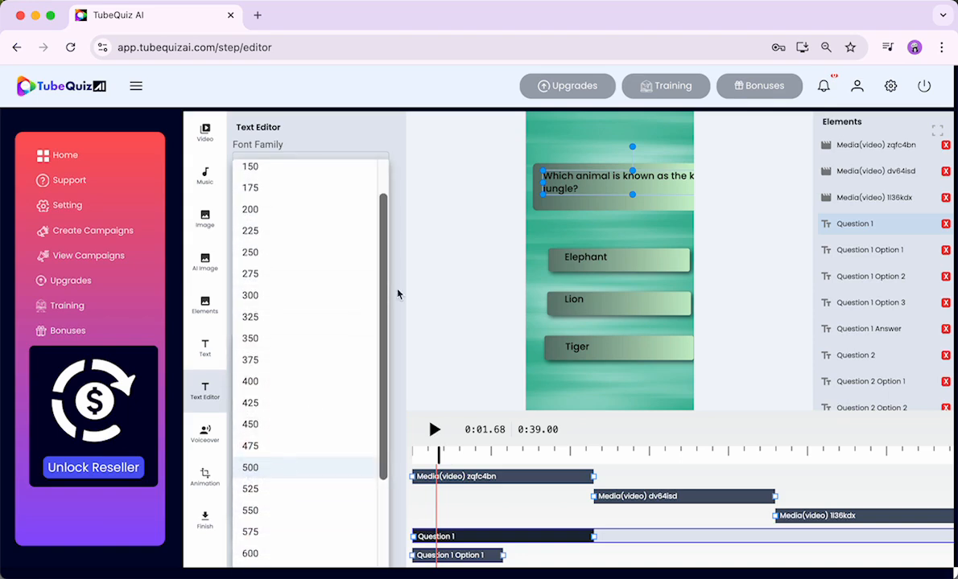
pyautogui.scroll(-1, 273, 407)
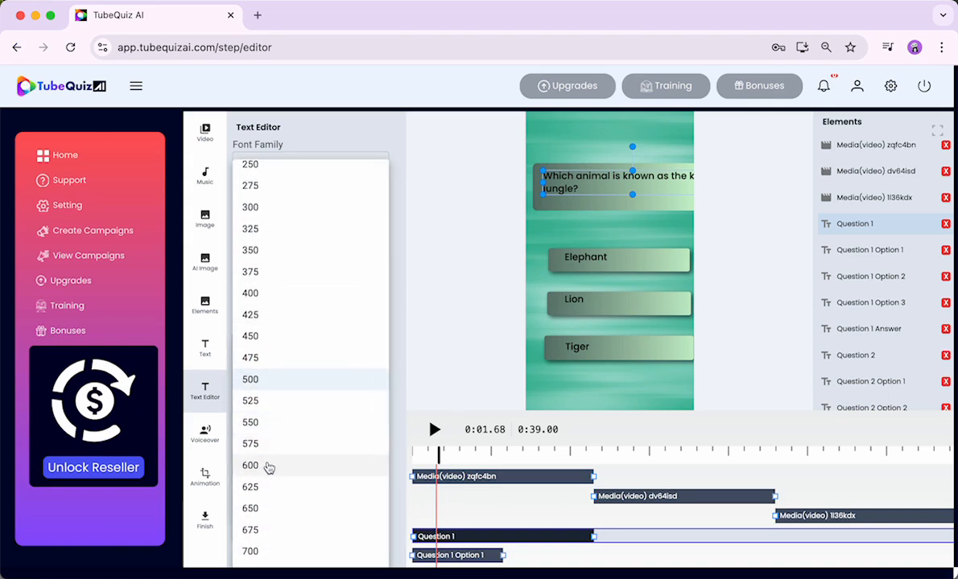
pyautogui.click(269, 467)
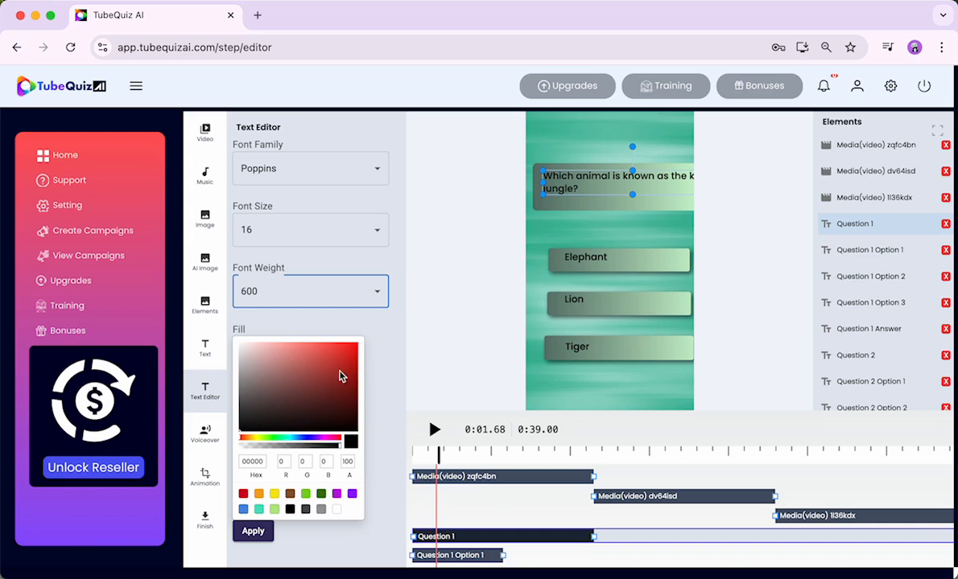
pyautogui.moveTo(339, 371); pyautogui.dragTo(359, 338)
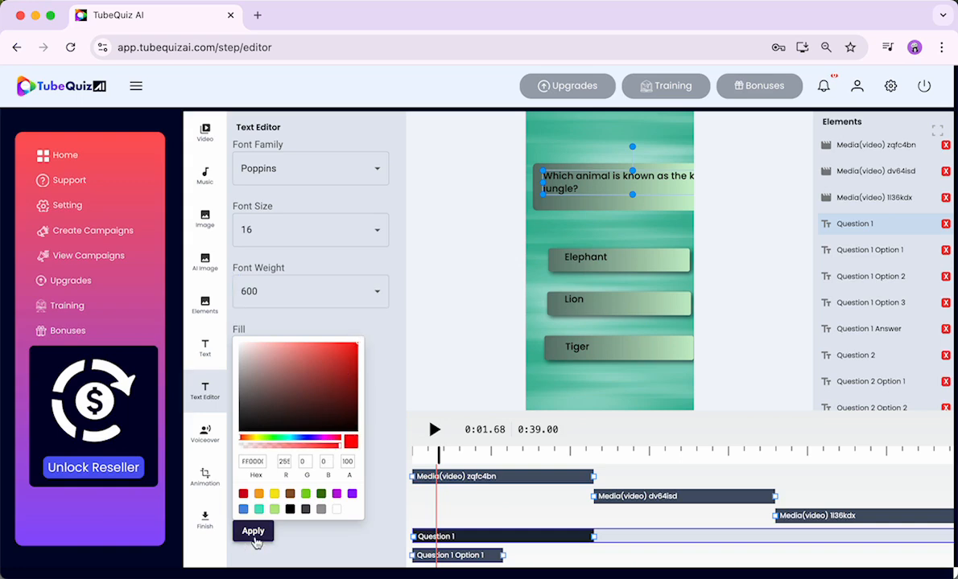
pyautogui.click(253, 533)
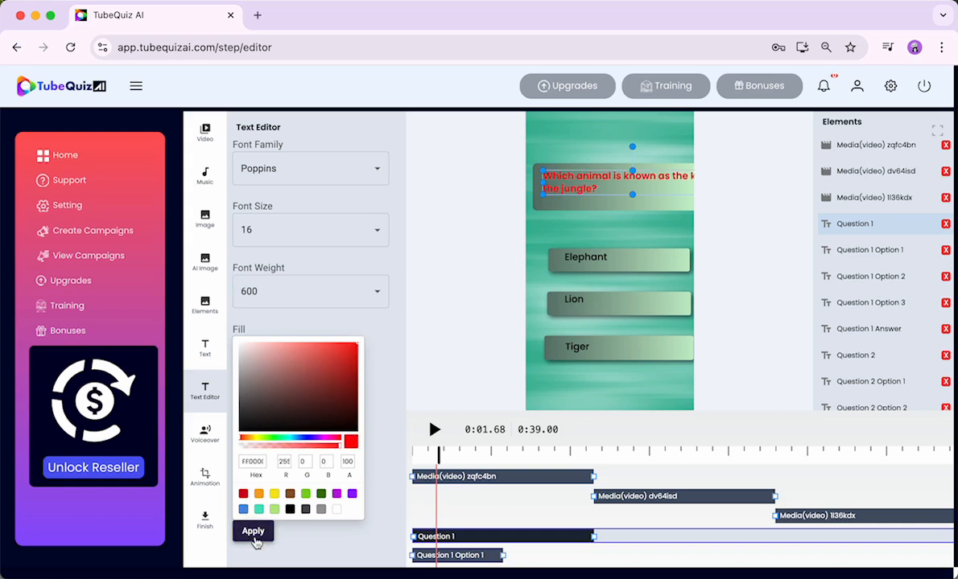
# Step: Set the first question's text fill to yellow and apply it
pyautogui.click(256, 439)
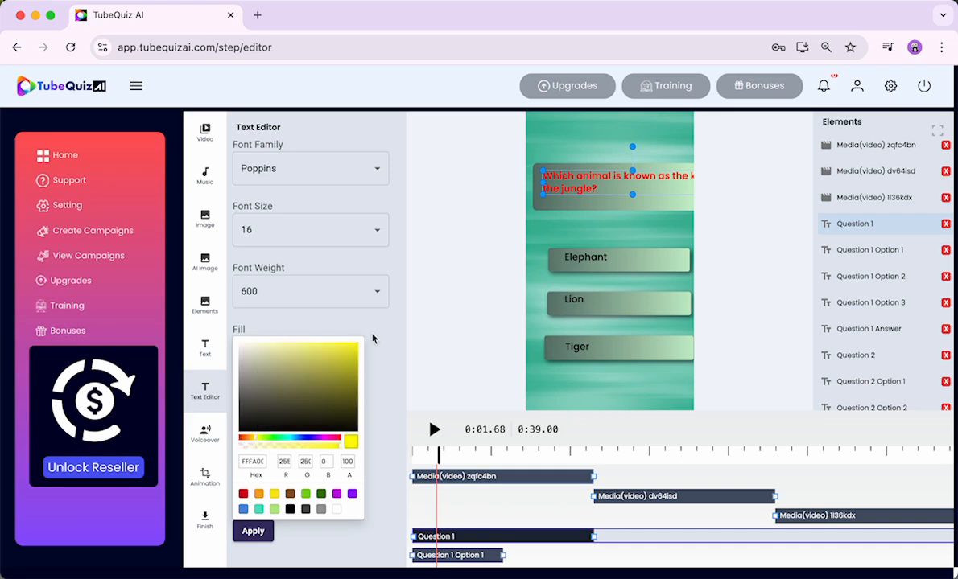
pyautogui.click(251, 533)
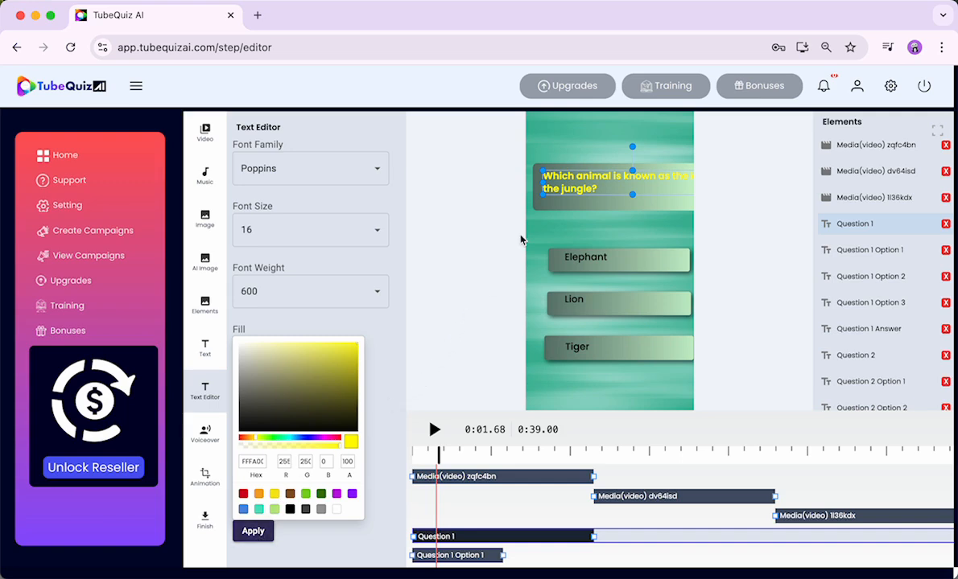
# Step: Narrow and reposition the first question's text so it fits its box, and nudge the Lion answer text slightly lower
pyautogui.click(539, 226)
pyautogui.moveTo(566, 191)
pyautogui.mouseDown()
pyautogui.moveTo(594, 190)
pyautogui.moveTo(573, 176)
pyautogui.mouseUp()
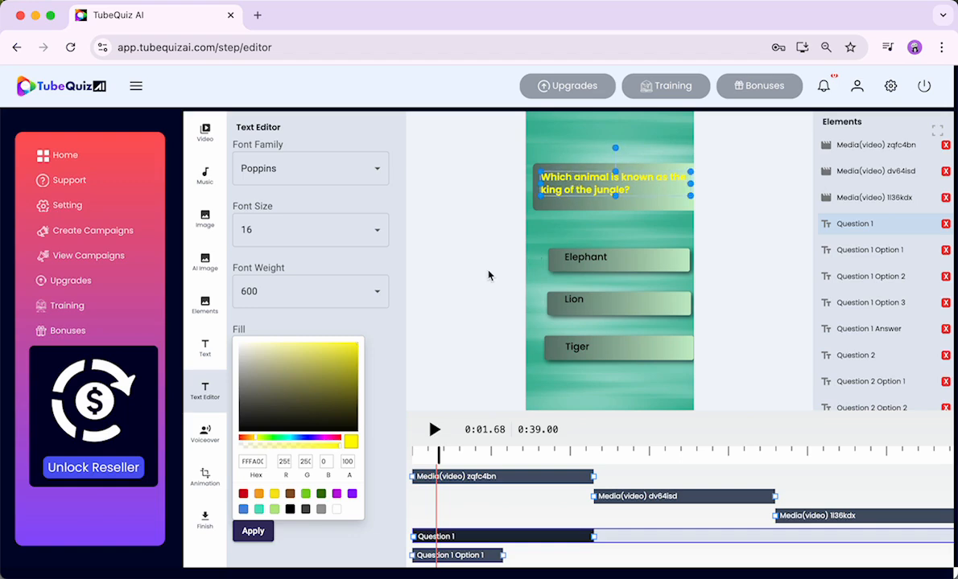
pyautogui.click(571, 302)
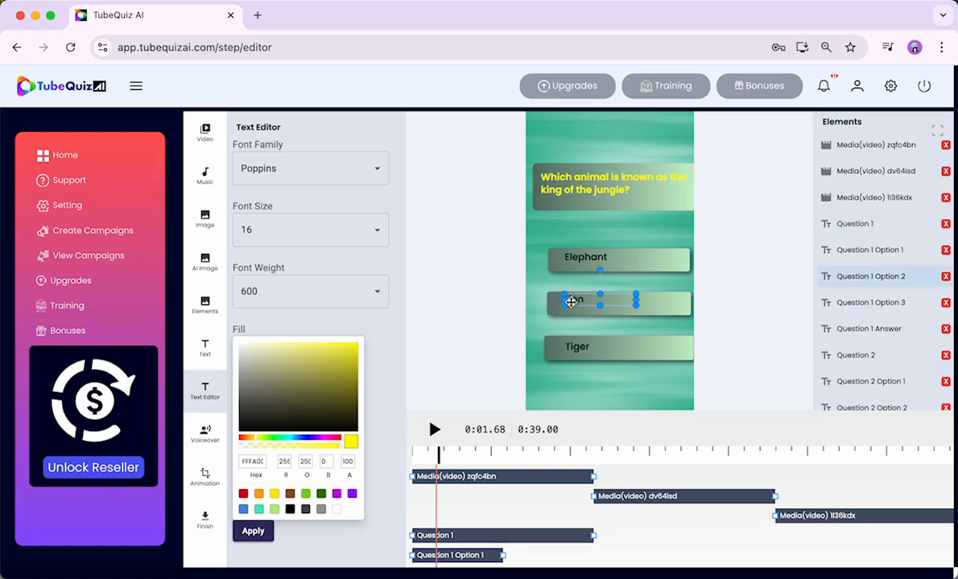
pyautogui.click(540, 284)
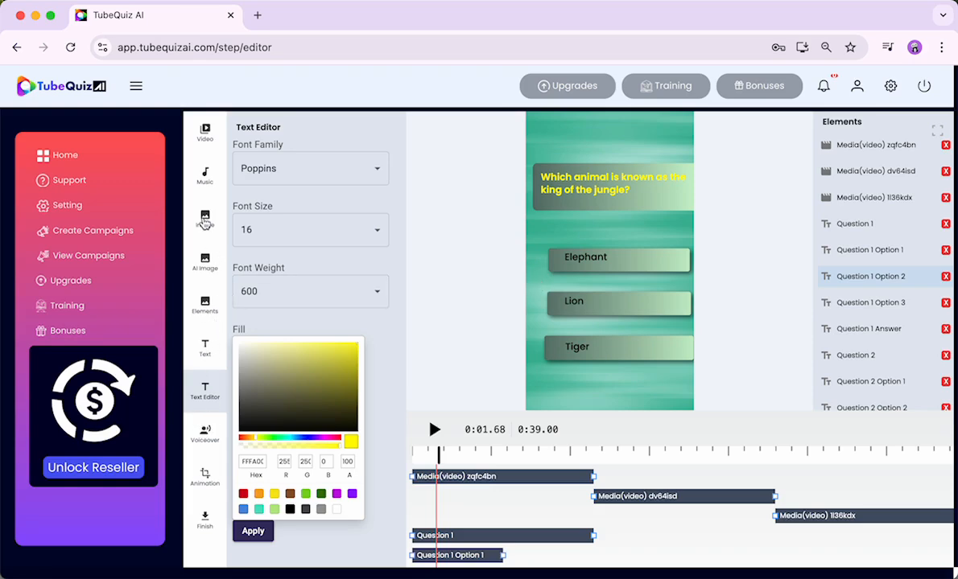
# Step: Set up an AI-generated image with the query "lion" at a resolution of 1024 x 1024
pyautogui.click(204, 220)
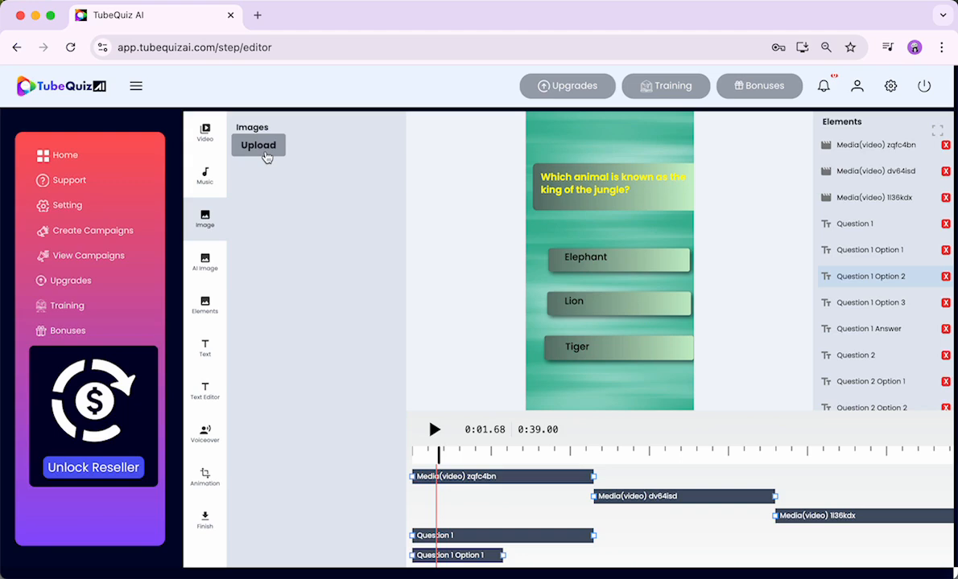
pyautogui.click(203, 270)
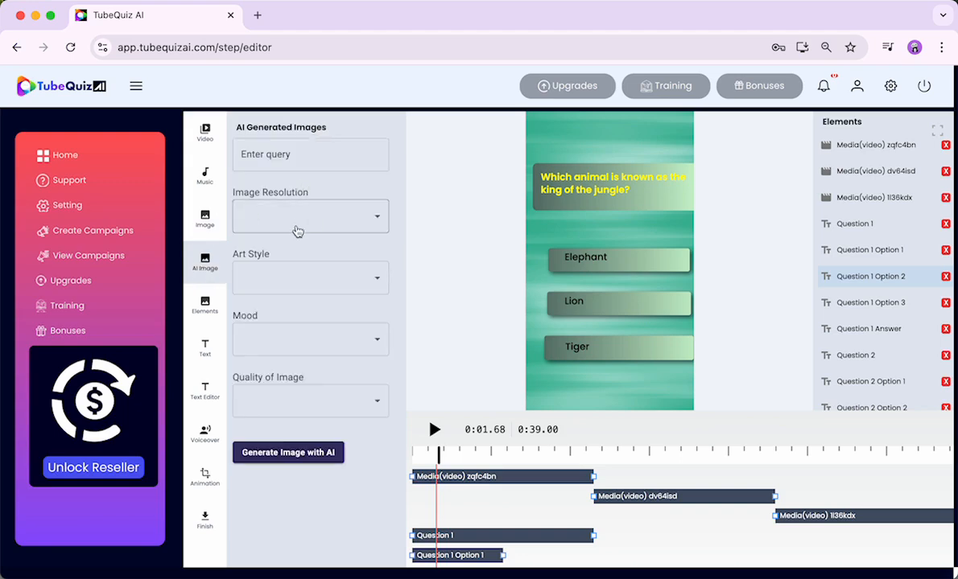
pyautogui.click(288, 156)
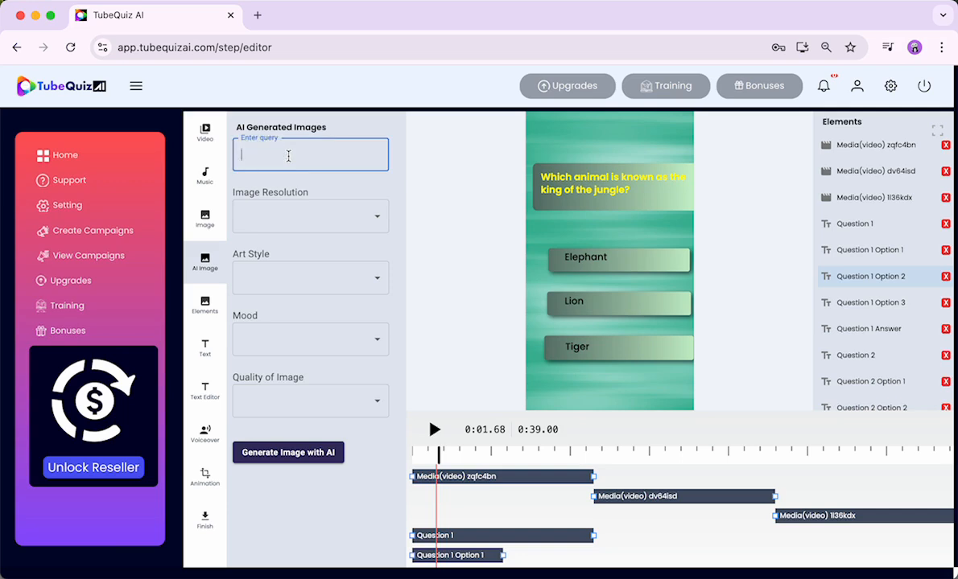
pyautogui.click(318, 214)
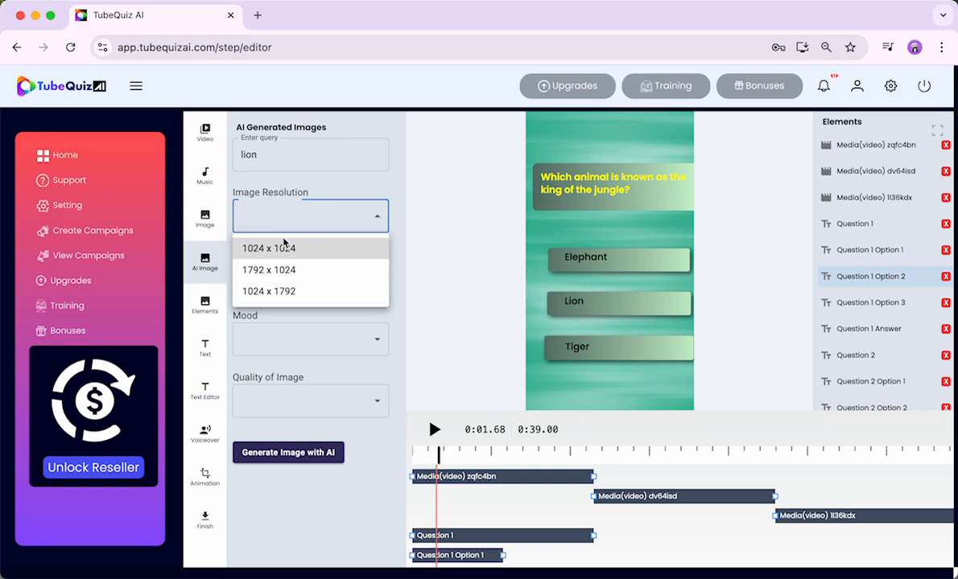
pyautogui.click(281, 250)
# Step: Set the image's art style to Pixer 3d, mood to Light and quality to Standard, and generate it with AI
pyautogui.click(312, 282)
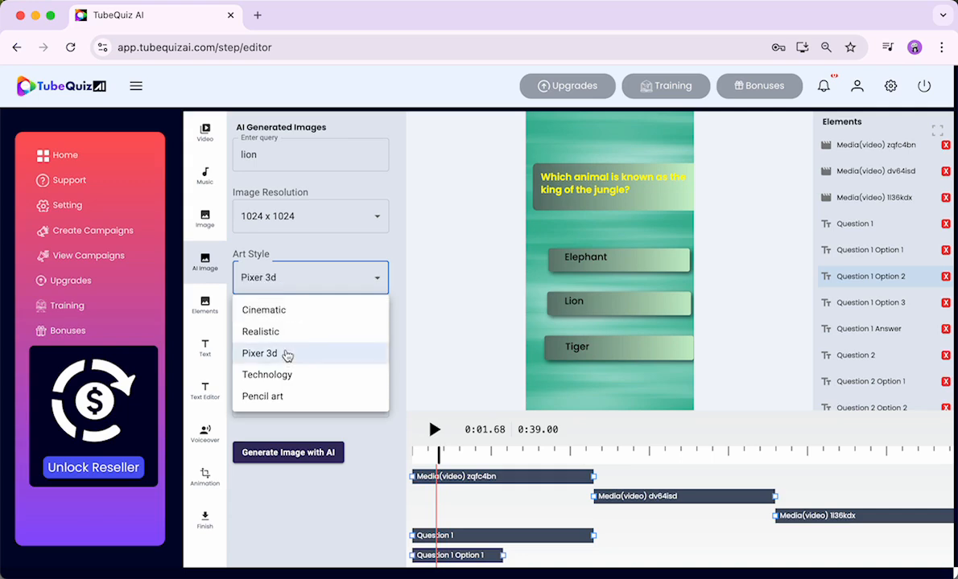
pyautogui.click(286, 355)
pyautogui.click(326, 344)
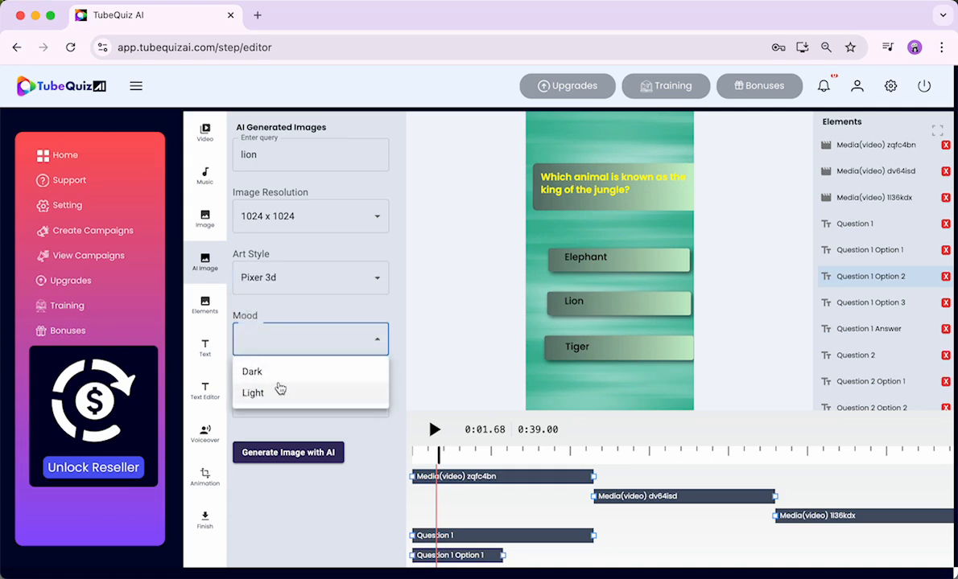
pyautogui.click(274, 394)
pyautogui.click(316, 395)
pyautogui.click(254, 435)
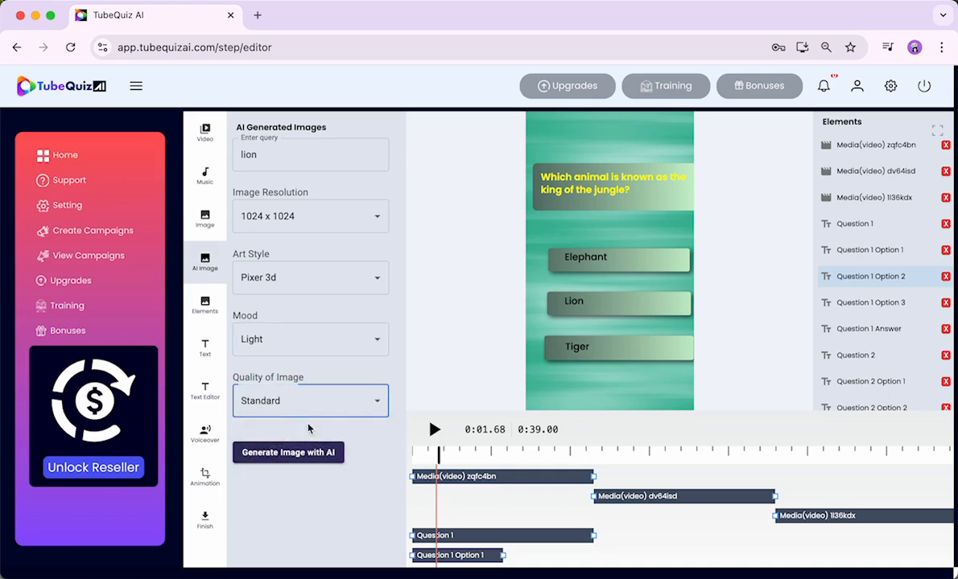
pyautogui.click(288, 453)
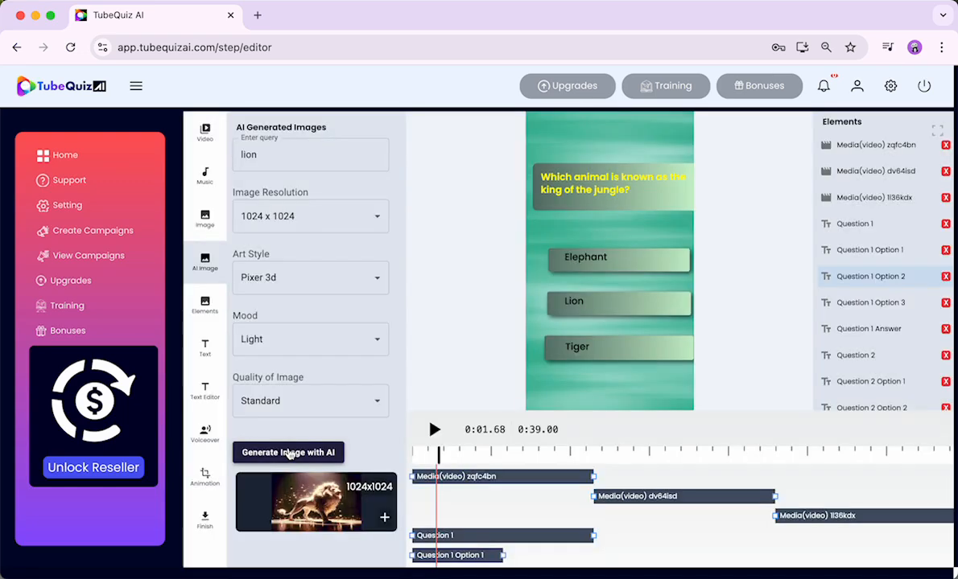
# Step: Add the generated lion image to the canvas, shrink it to about half its width and place it over the right end of the Lion answer box
pyautogui.scroll(-2, 322, 451)
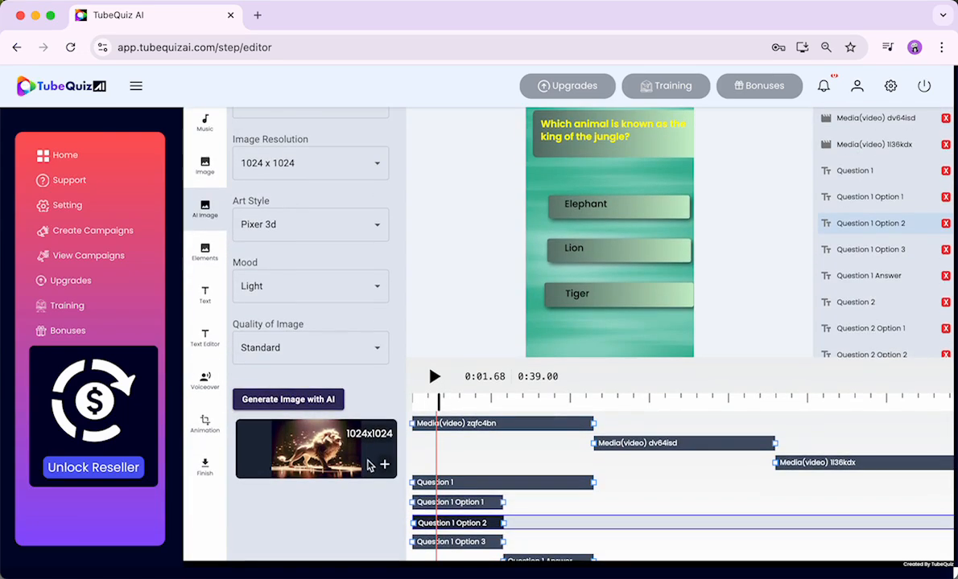
pyautogui.click(384, 466)
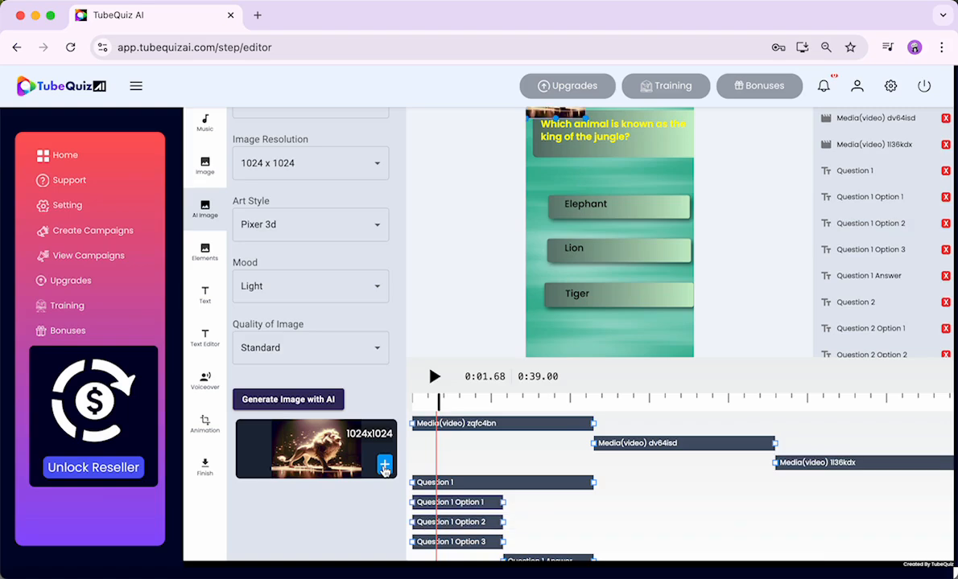
pyautogui.scroll(5, 382, 471)
pyautogui.moveTo(564, 208); pyautogui.dragTo(641, 409)
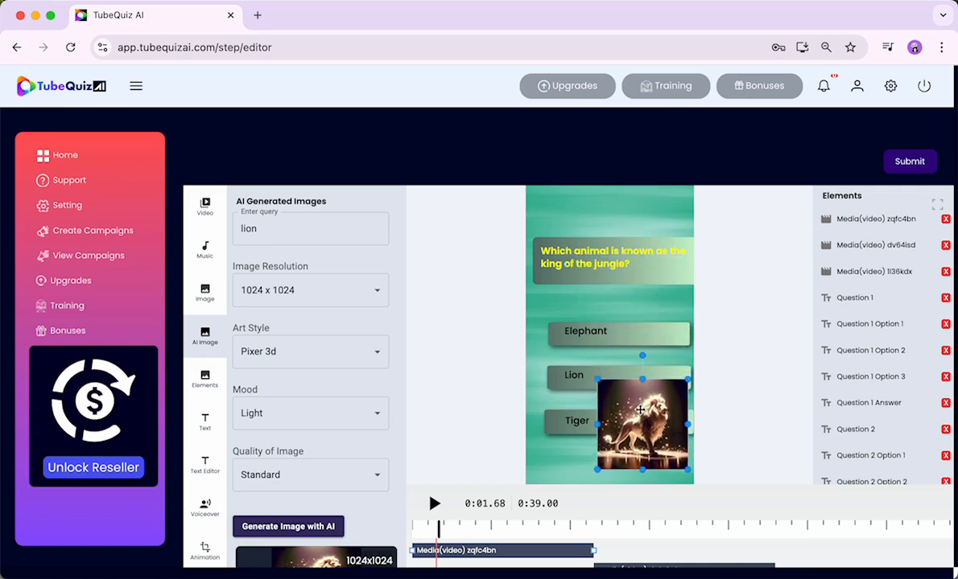
pyautogui.moveTo(597, 379); pyautogui.dragTo(642, 424)
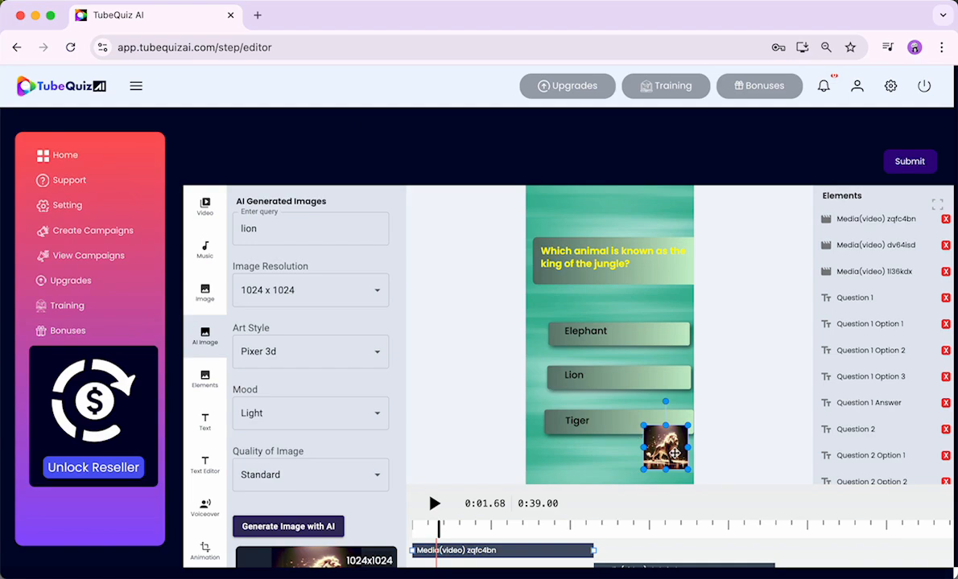
pyautogui.moveTo(674, 453); pyautogui.dragTo(668, 382)
# Step: Generate an AI voiceover for the king of the jungle question with the Kendra - Female voice
pyautogui.scroll(-1, 495, 371)
pyautogui.scroll(-4, 495, 370)
pyautogui.scroll(2, 494, 370)
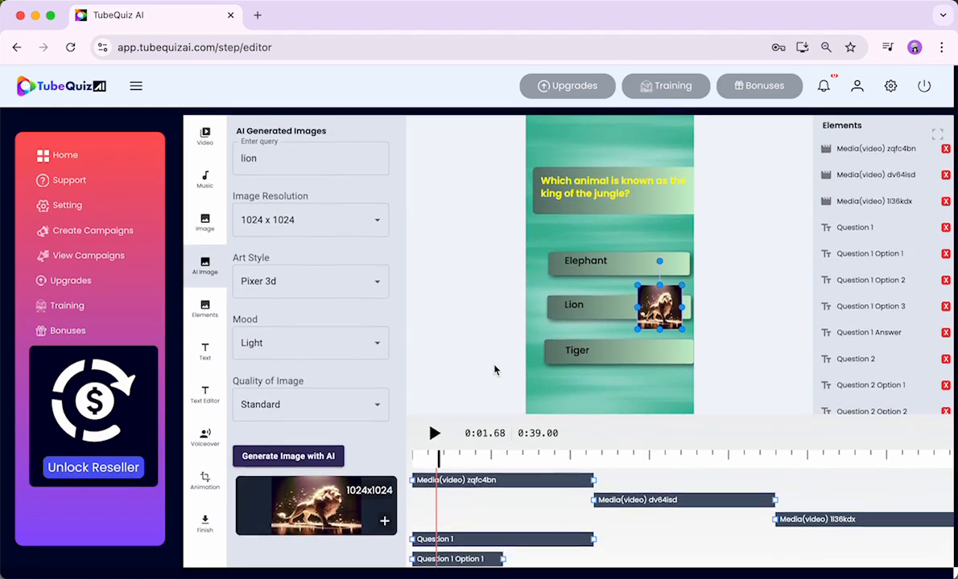
pyautogui.click(205, 439)
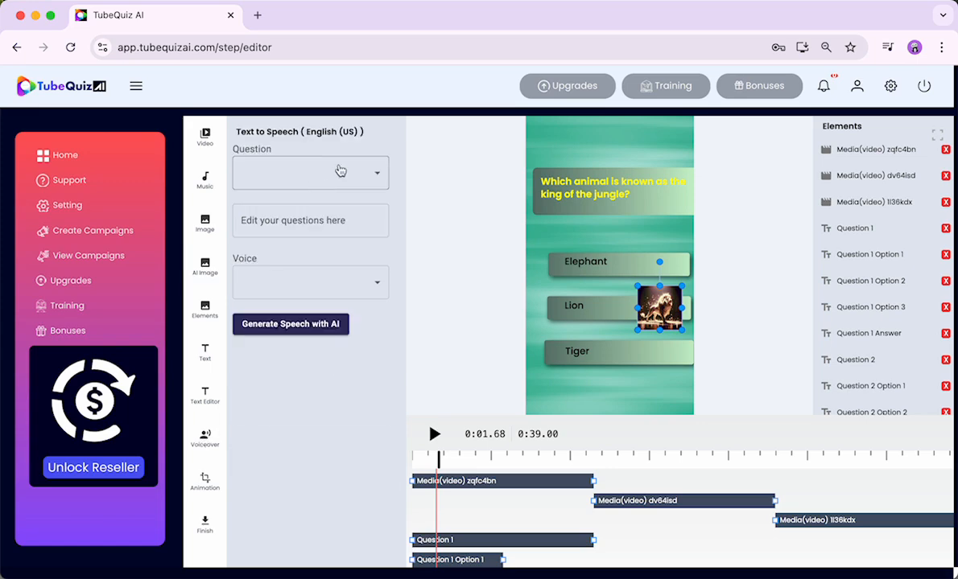
pyautogui.click(313, 168)
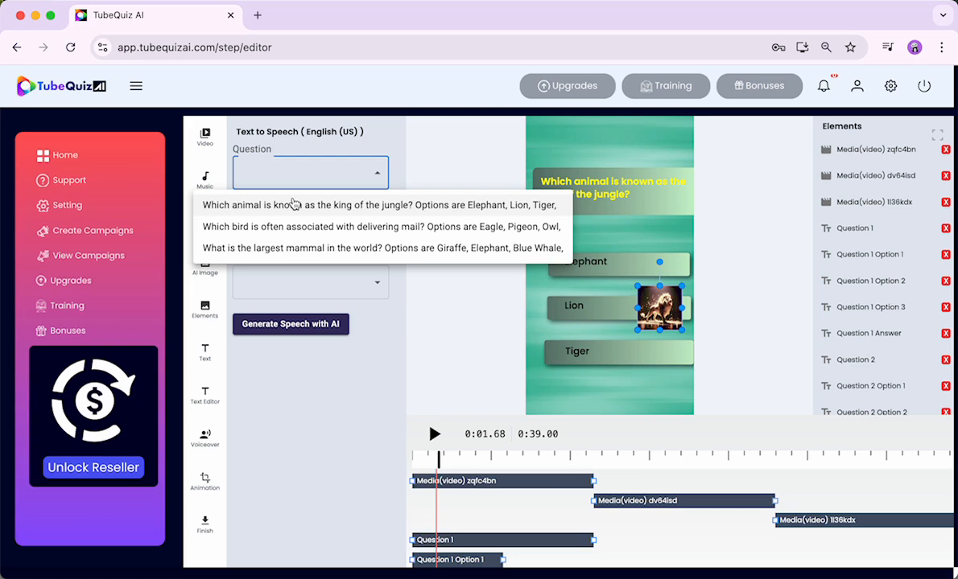
pyautogui.click(294, 204)
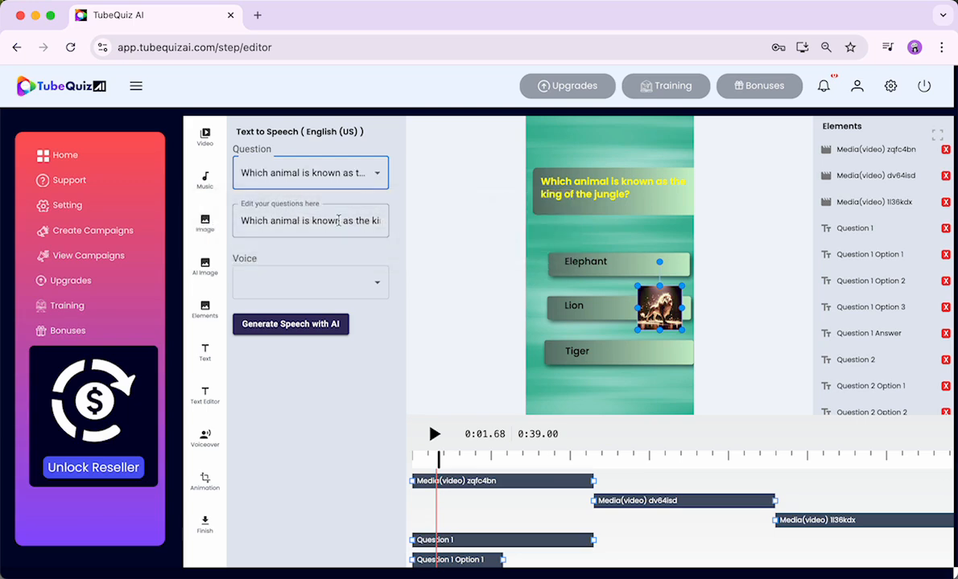
pyautogui.click(290, 293)
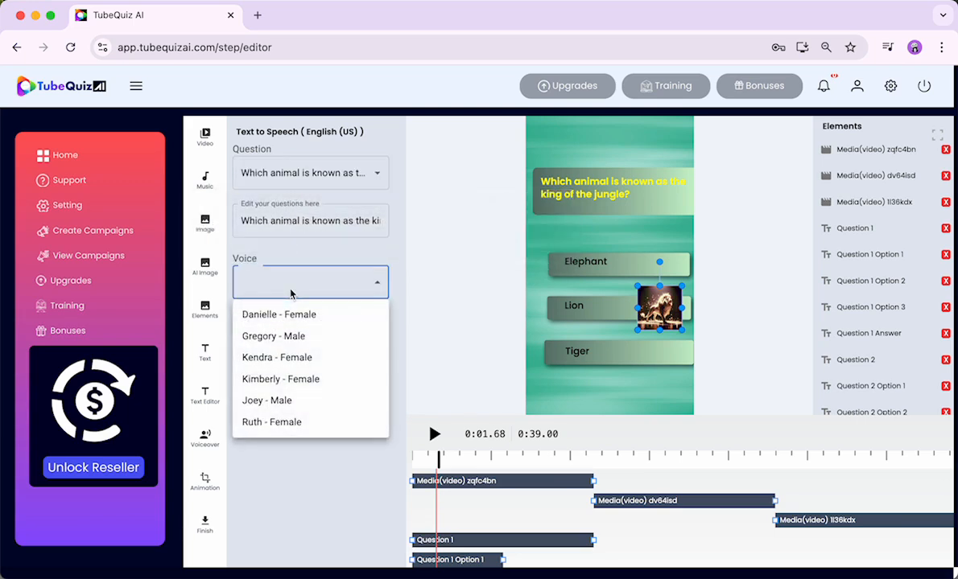
pyautogui.click(312, 365)
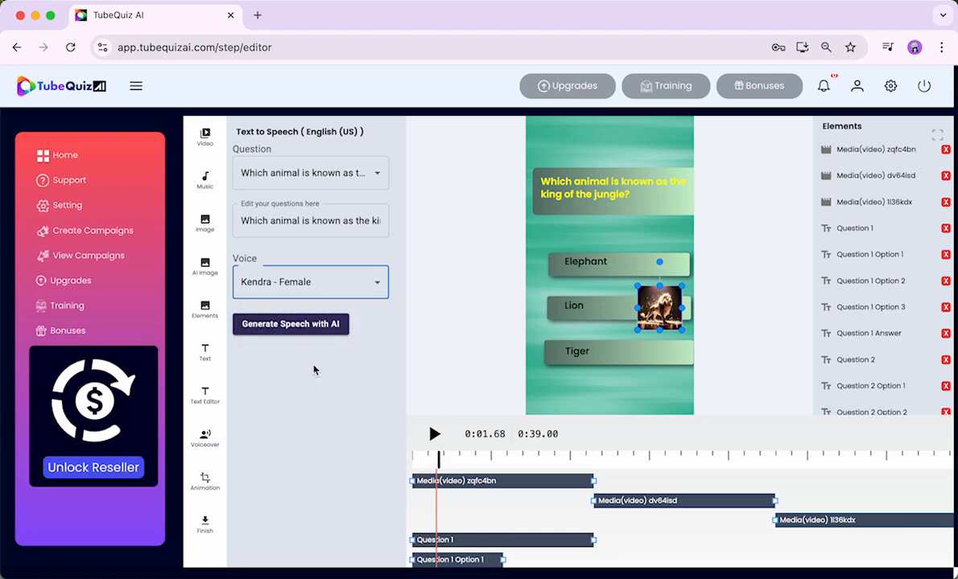
pyautogui.click(309, 326)
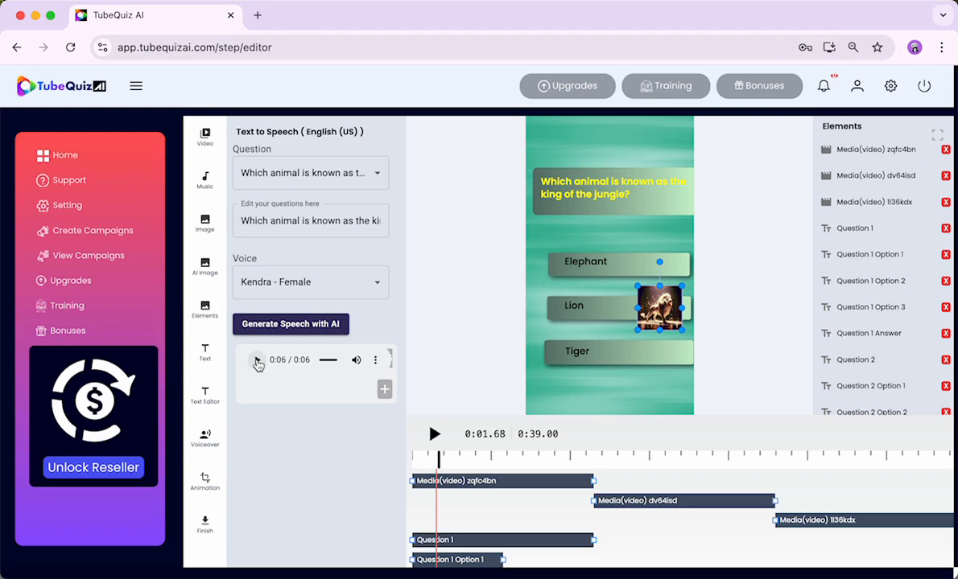
# Step: Add the generated voiceover of the first question to the video's timeline
pyautogui.scroll(-5, 456, 368)
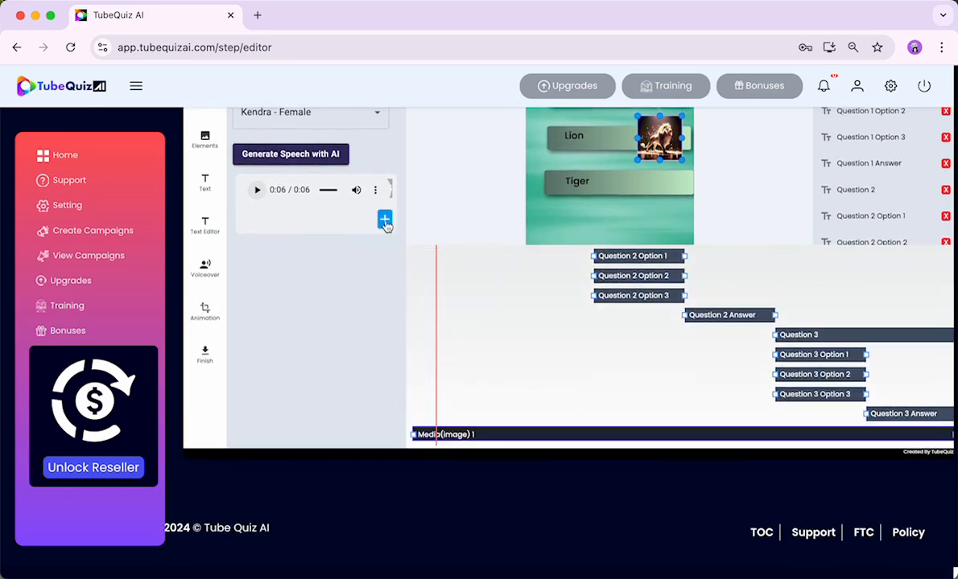
pyautogui.click(385, 220)
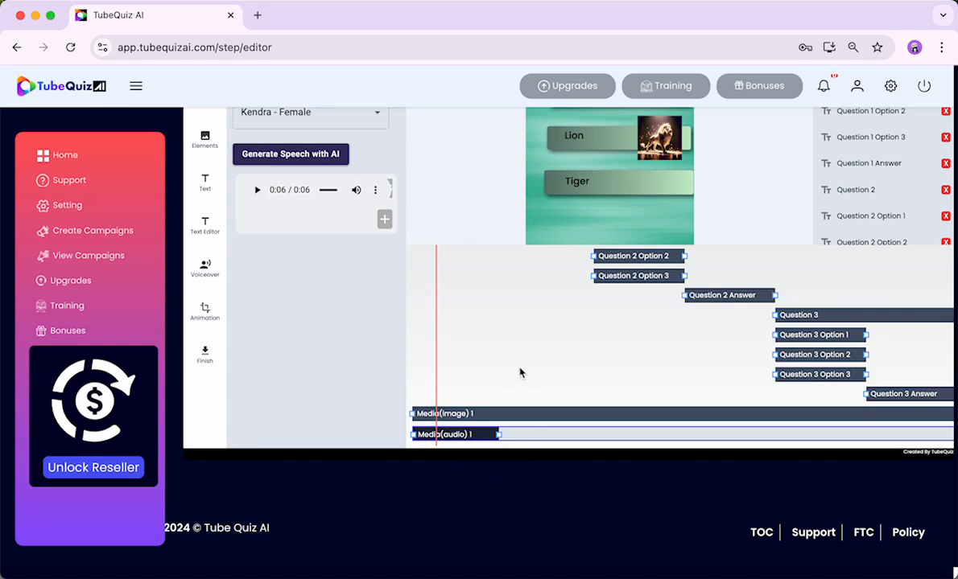
pyautogui.scroll(6, 526, 376)
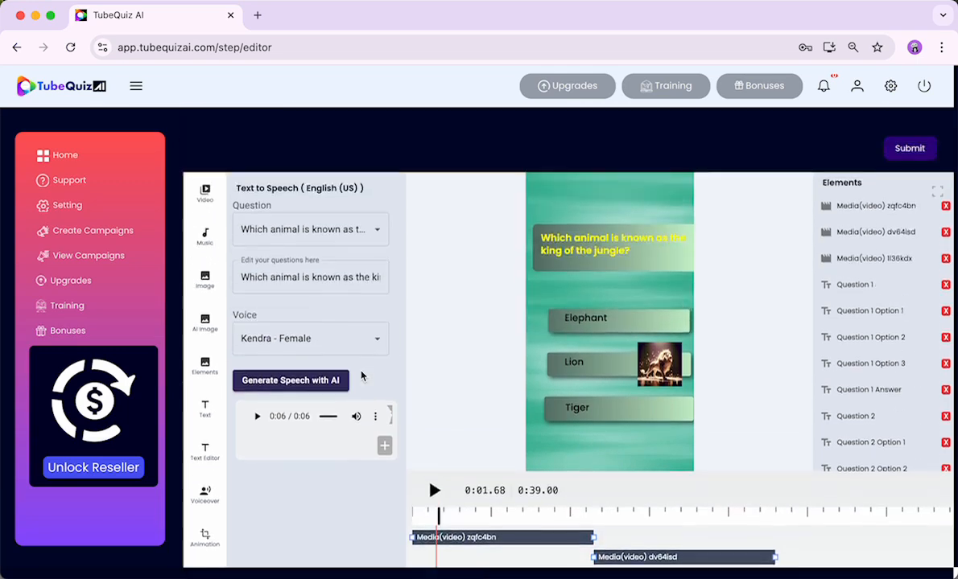
pyautogui.scroll(2, 362, 375)
pyautogui.scroll(-3, 358, 288)
# Step: Look through the list of quiz questions available for voiceover and close it without changing the selection
pyautogui.click(358, 228)
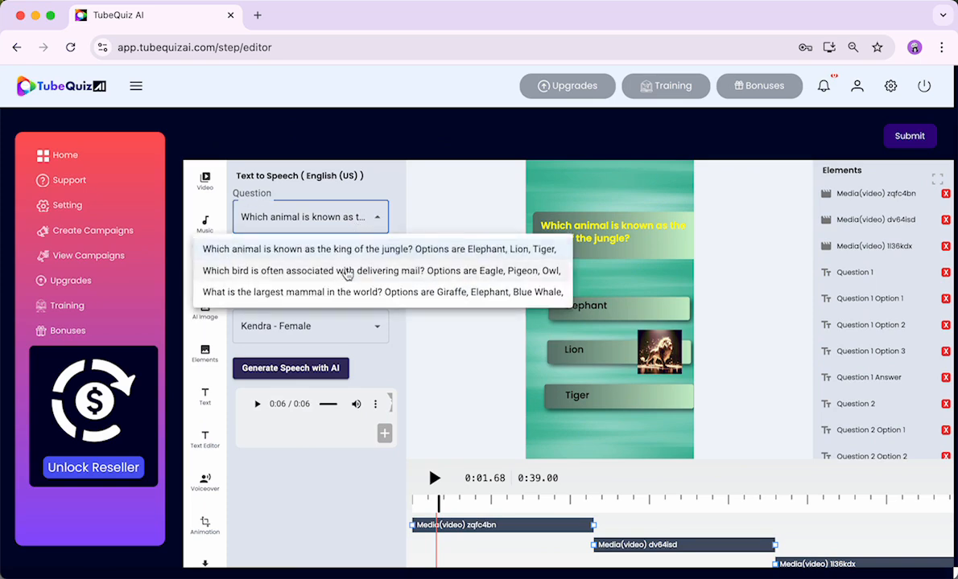
pyautogui.scroll(-1, 673, 514)
pyautogui.scroll(-3, 670, 512)
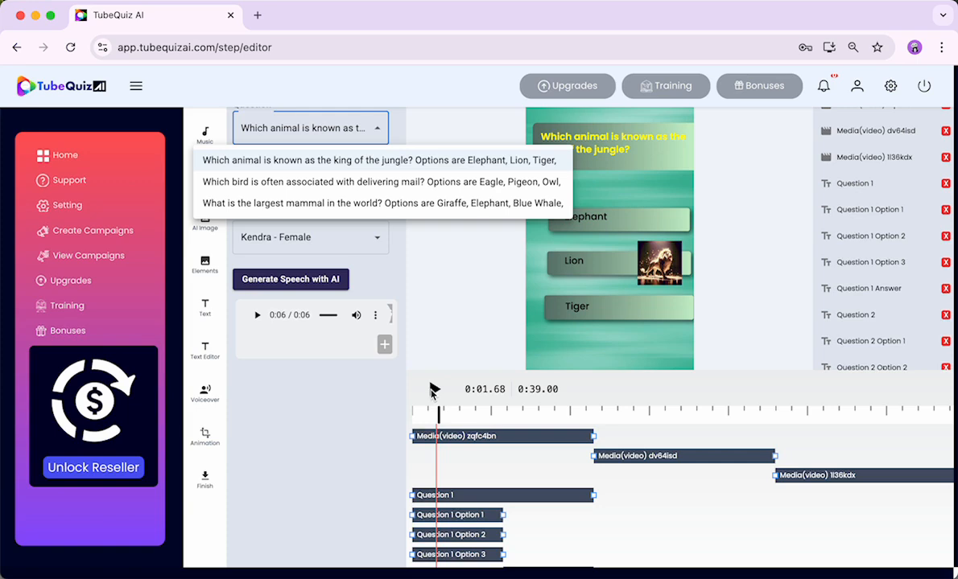
pyautogui.click(431, 391)
# Step: Return the playhead to the video's start and play the first question through to its answer reveal
pyautogui.click(426, 414)
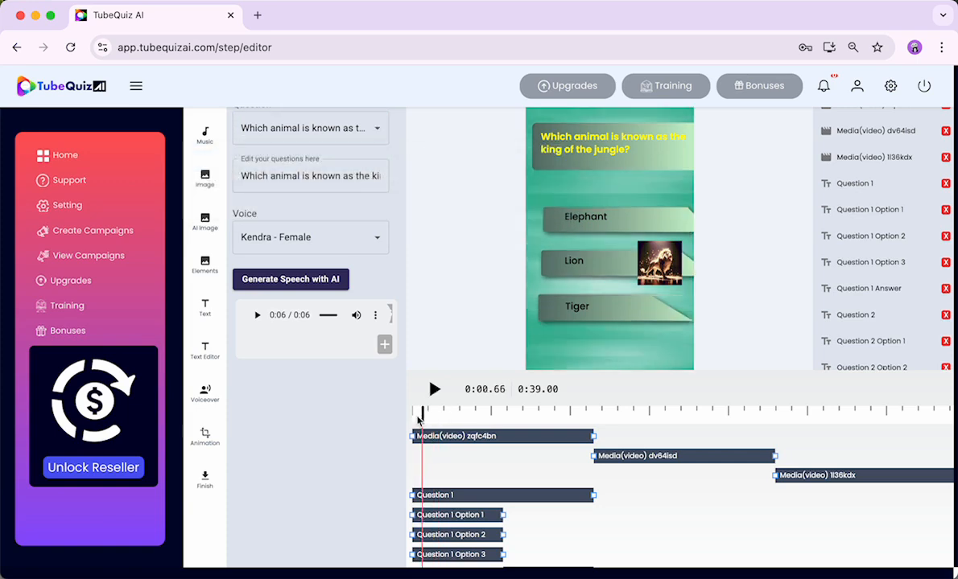
pyautogui.moveTo(426, 420); pyautogui.dragTo(407, 419)
pyautogui.click(432, 391)
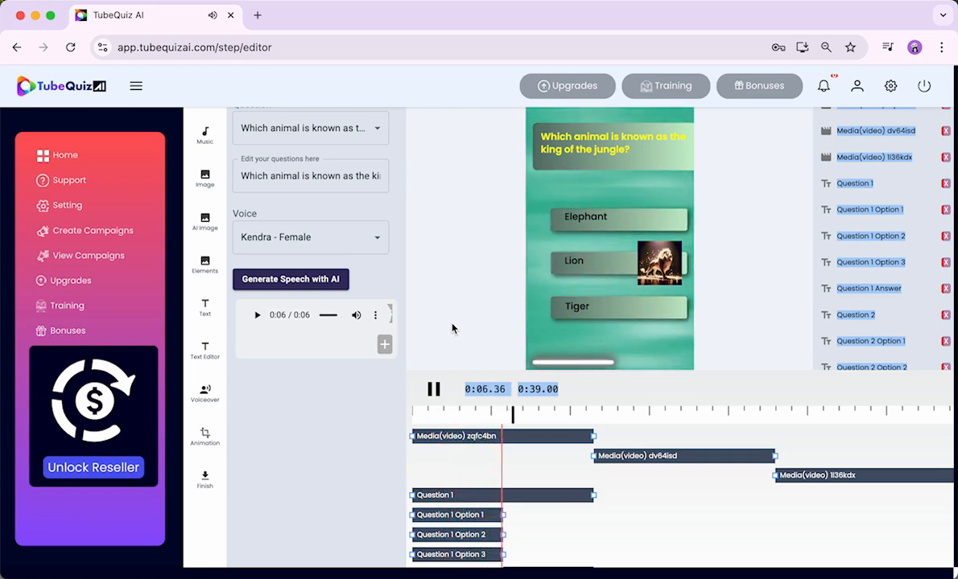
pyautogui.click(433, 389)
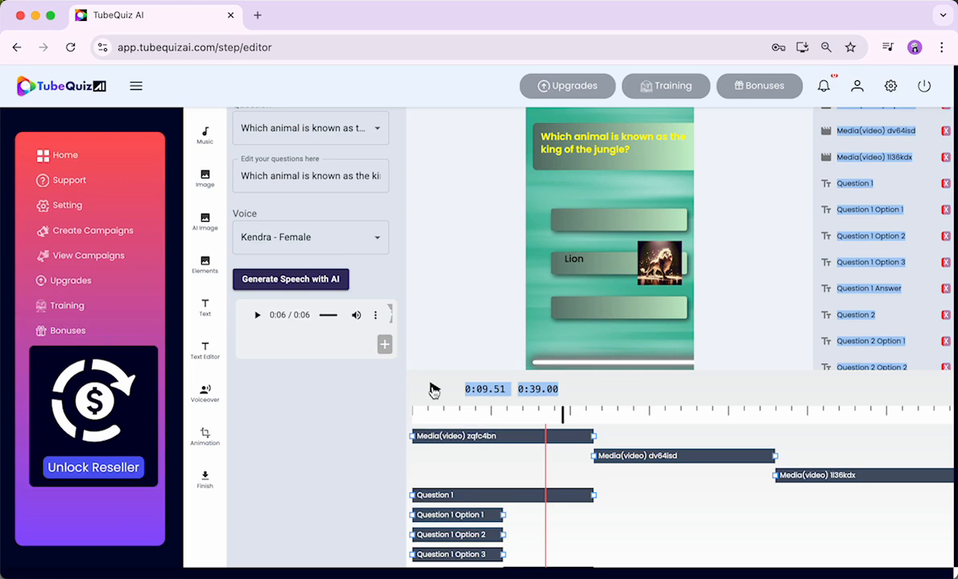
# Step: Select the lion image on the canvas and examine the question and answer tracks in the timeline
pyautogui.scroll(-5, 433, 394)
pyautogui.click(637, 286)
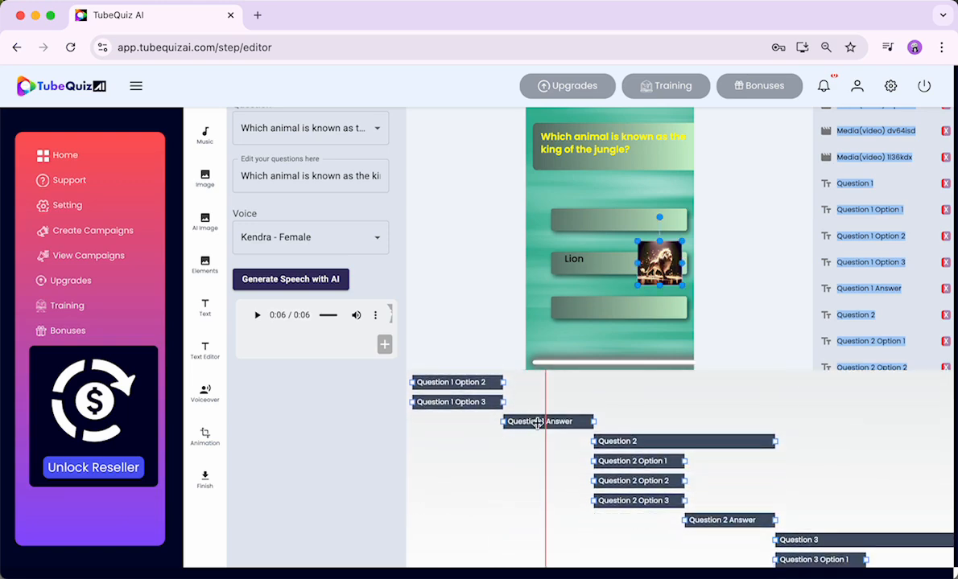
pyautogui.scroll(-1, 507, 442)
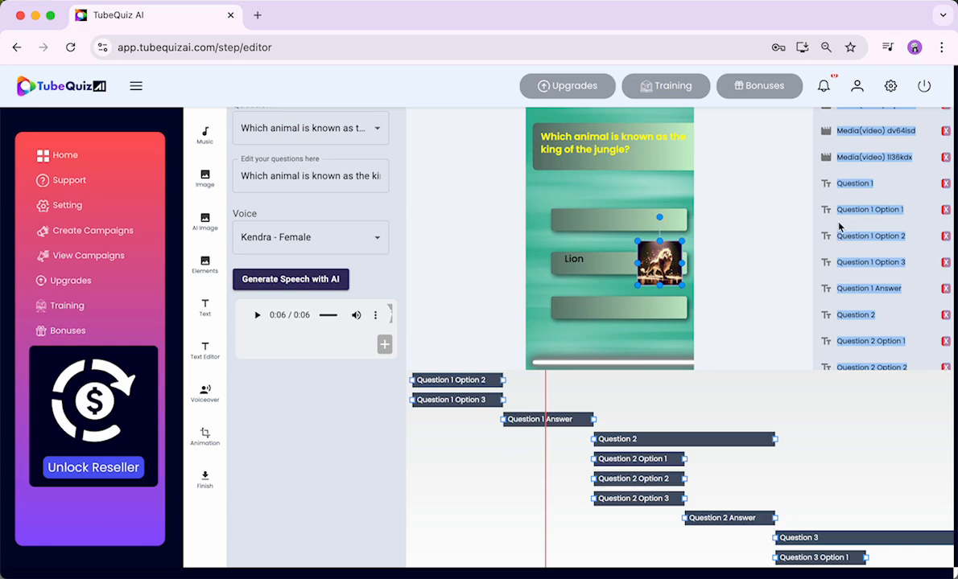
pyautogui.click(847, 171)
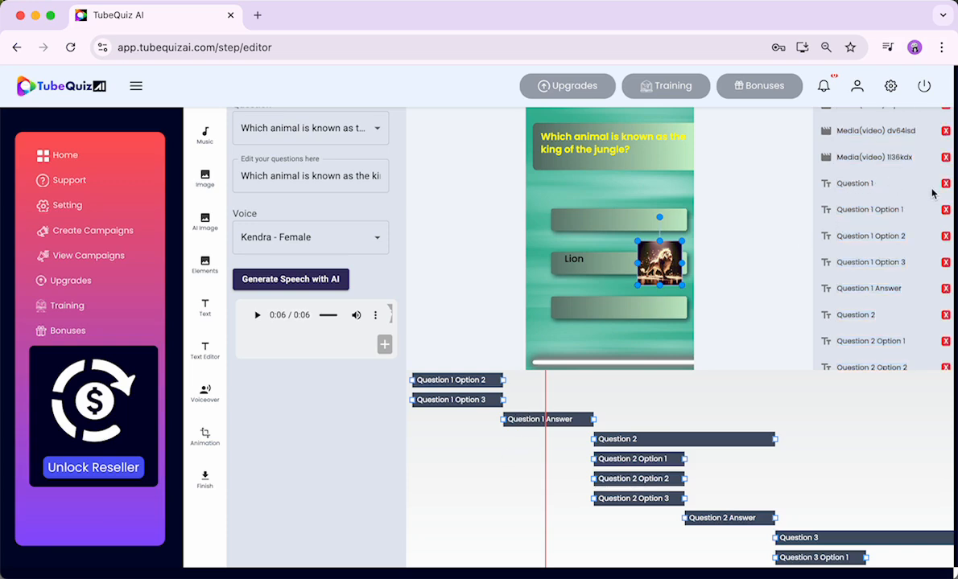
# Step: Examine where the first question's answer track begins and ends in the timeline relative to its option tracks
pyautogui.click(523, 420)
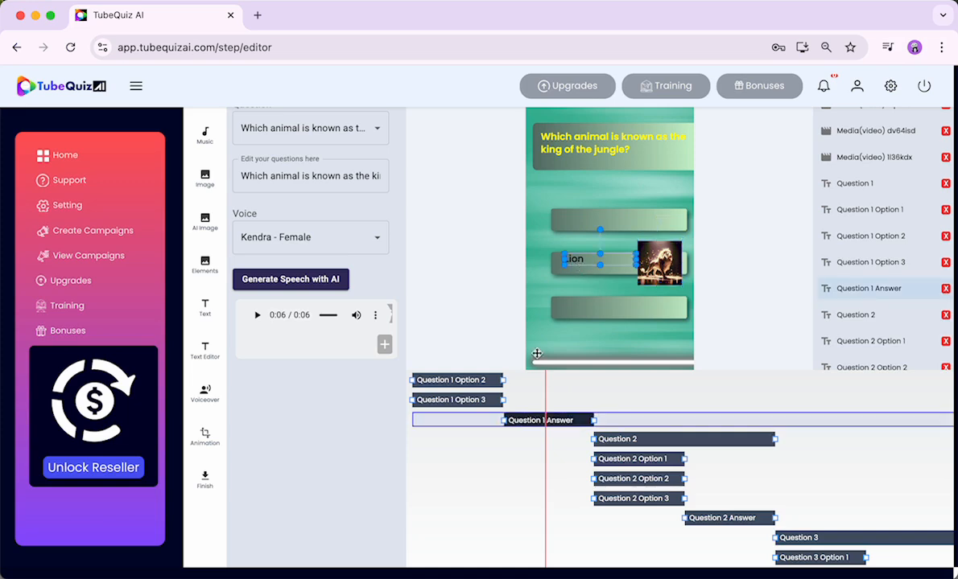
pyautogui.scroll(-2, 482, 459)
pyautogui.scroll(2, 483, 460)
pyautogui.scroll(-3, 483, 460)
pyautogui.scroll(2, 533, 459)
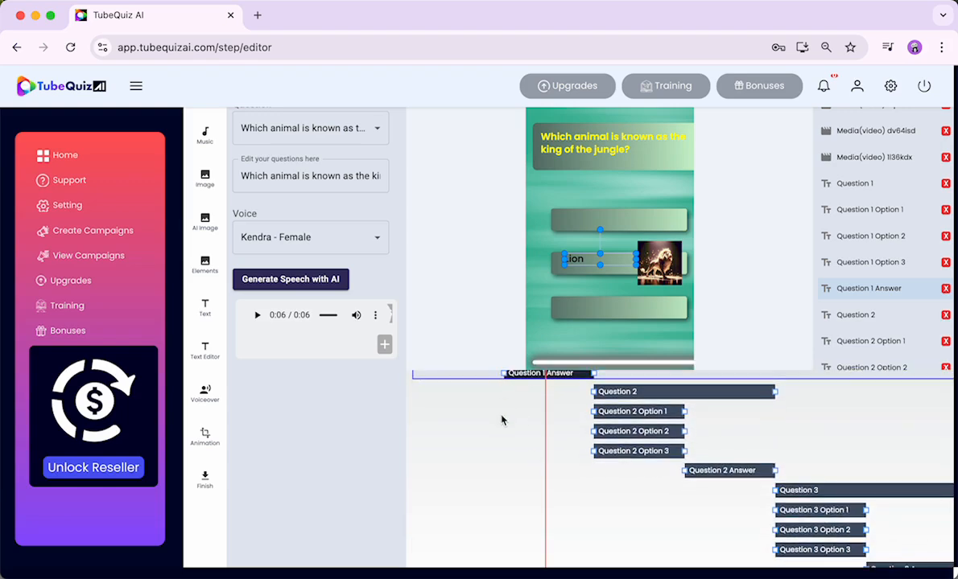
pyautogui.scroll(-2, 502, 419)
pyautogui.scroll(2, 475, 419)
pyautogui.click(503, 373)
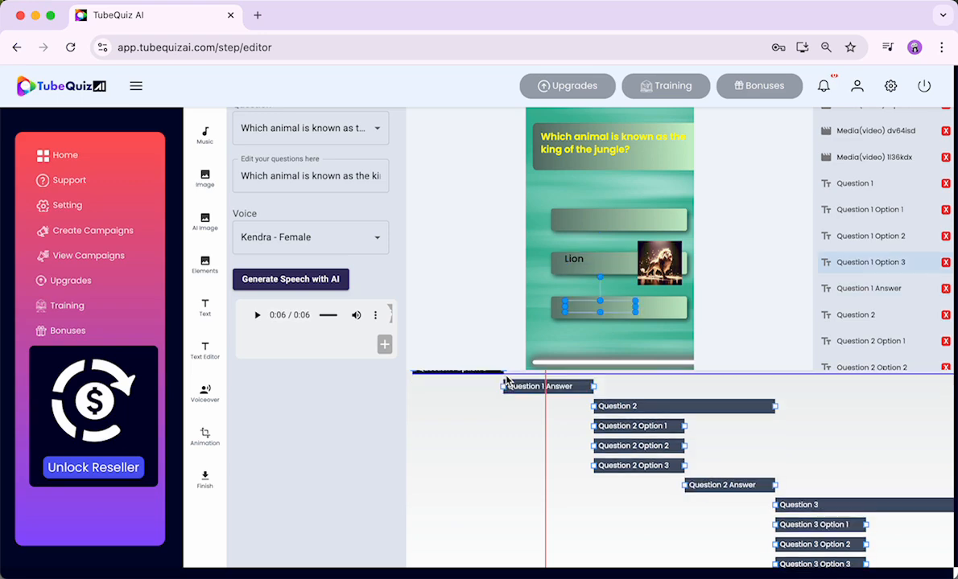
pyautogui.scroll(2, 505, 379)
pyautogui.scroll(3, 531, 404)
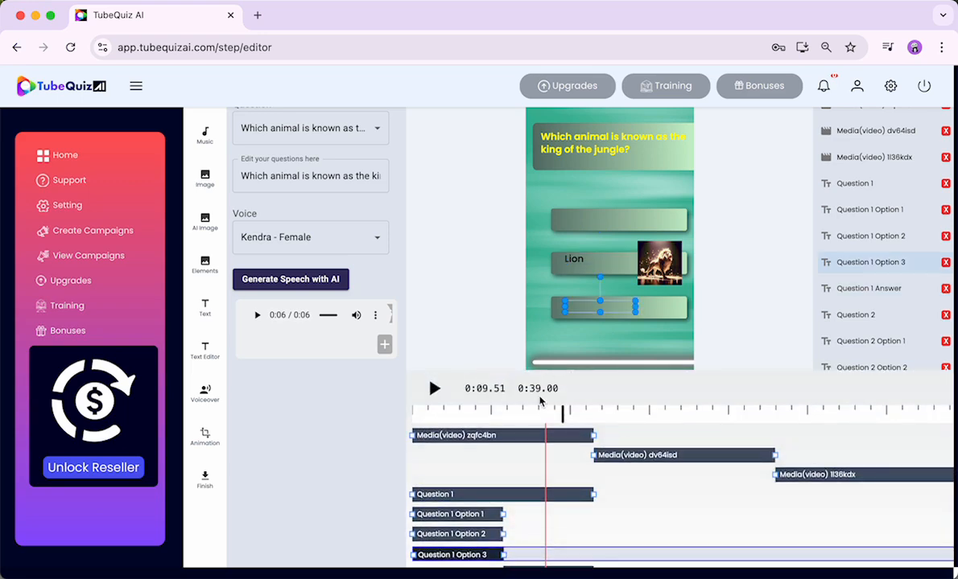
# Step: Move the playhead to the end of the first question's options and trim both ends of the lion image clip to the answer segment
pyautogui.click(515, 412)
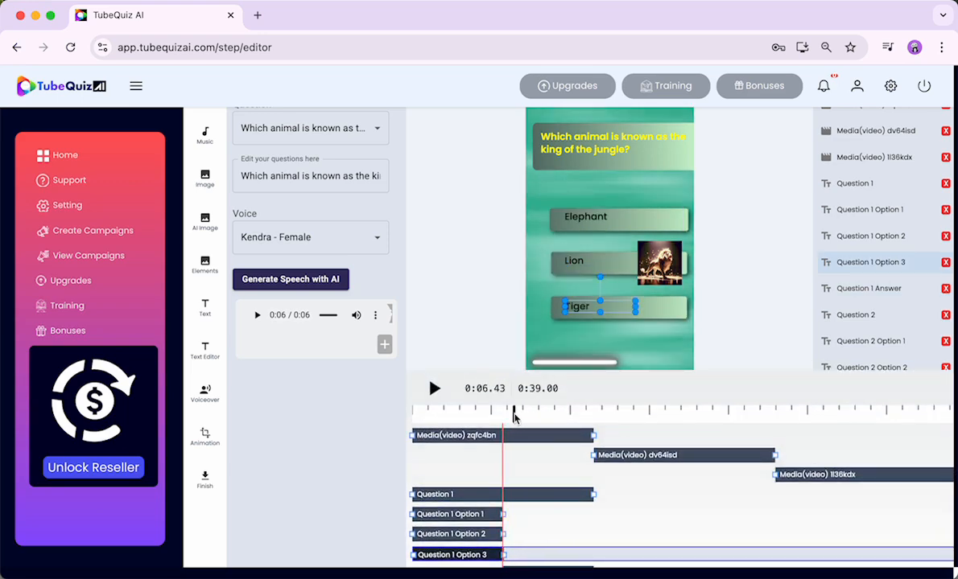
pyautogui.scroll(-6, 515, 416)
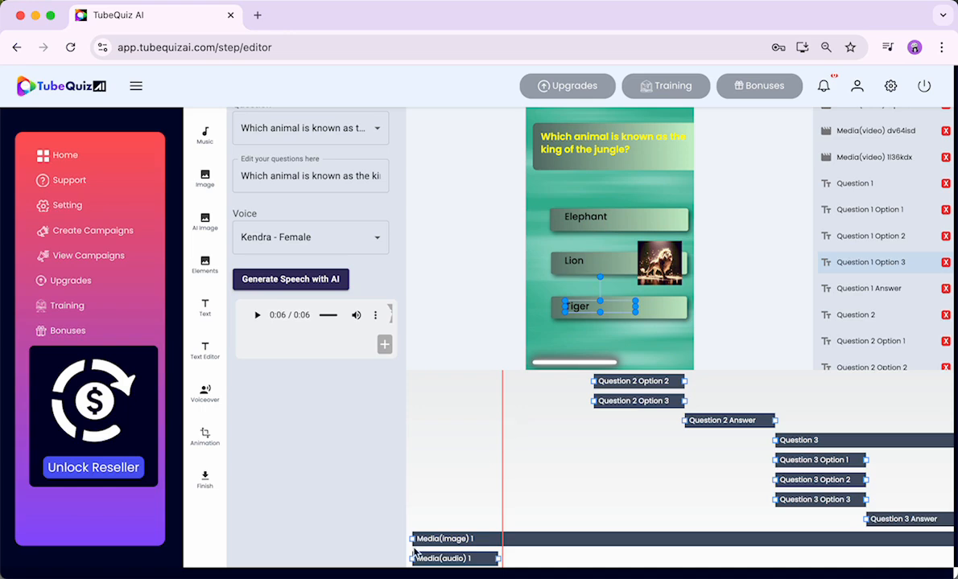
pyautogui.moveTo(412, 540); pyautogui.dragTo(501, 540)
pyautogui.hscroll(3, 501, 540)
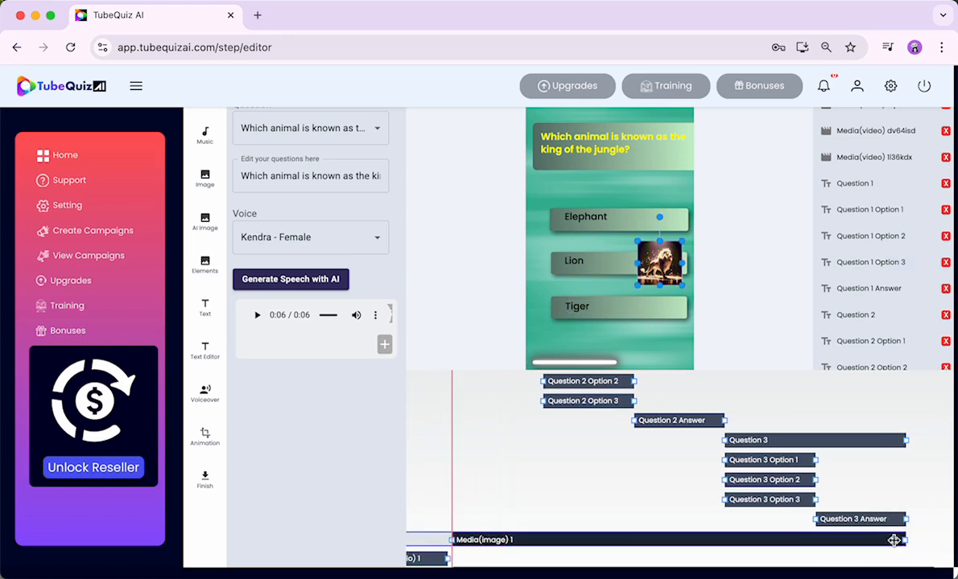
pyautogui.moveTo(906, 542); pyautogui.dragTo(539, 538)
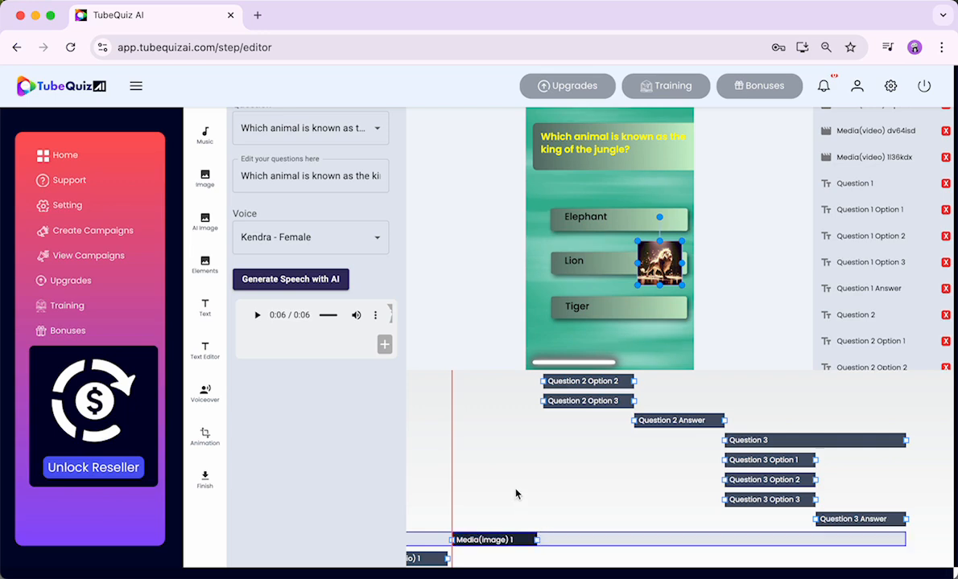
# Step: Play the first question from the video's start to check the lion image's timing, and pause after the answer reveal
pyautogui.scroll(5, 548, 447)
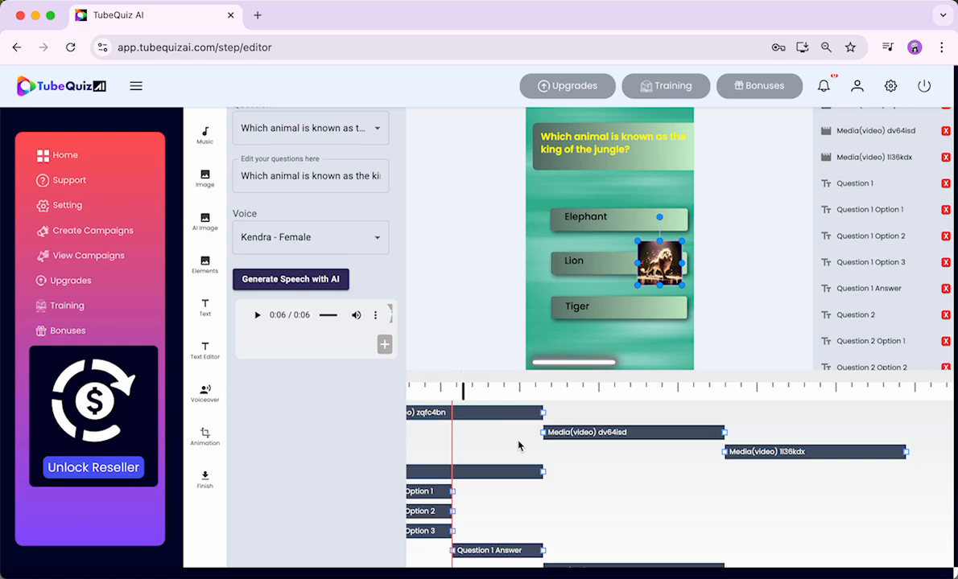
pyautogui.hscroll(-3, 503, 392)
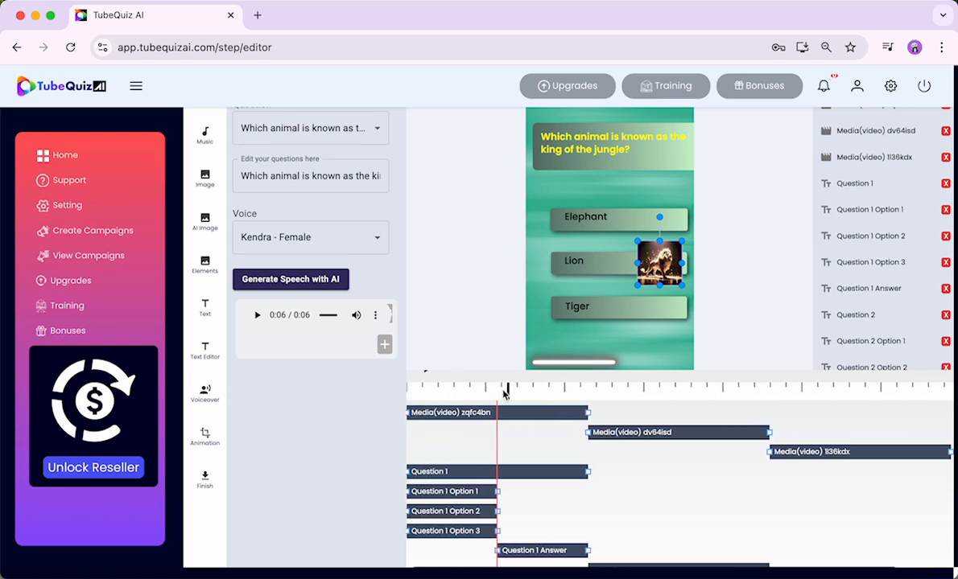
pyautogui.moveTo(514, 390); pyautogui.dragTo(407, 394)
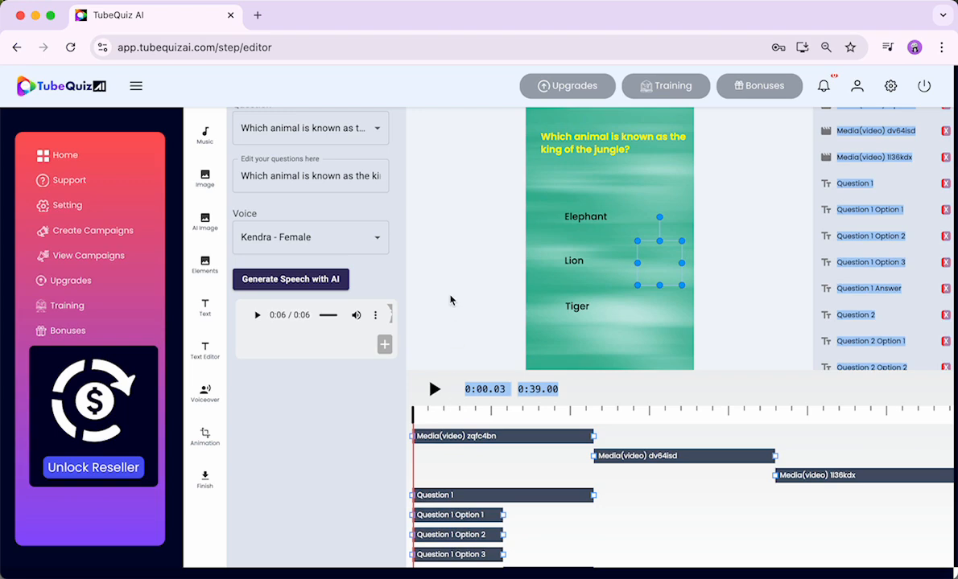
pyautogui.click(451, 301)
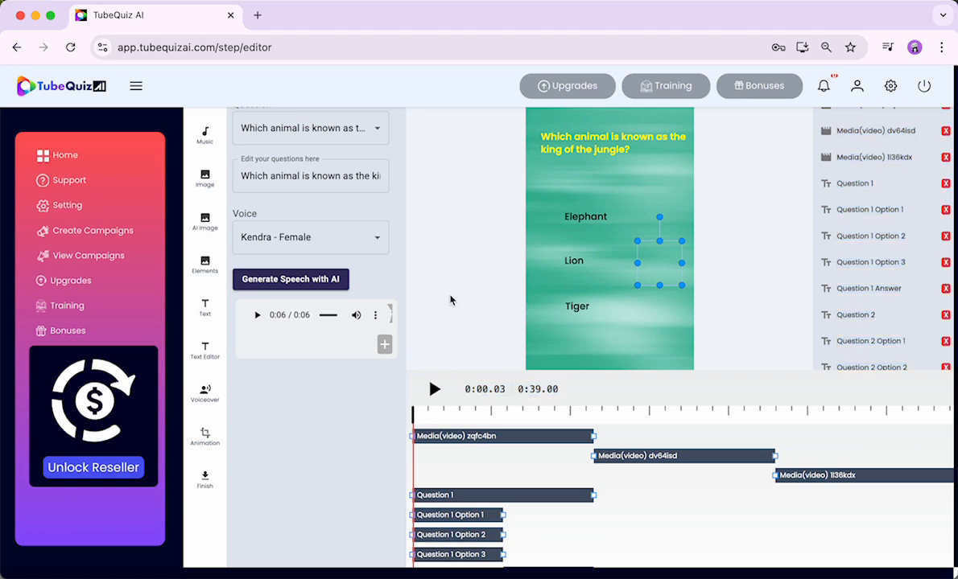
pyautogui.click(433, 389)
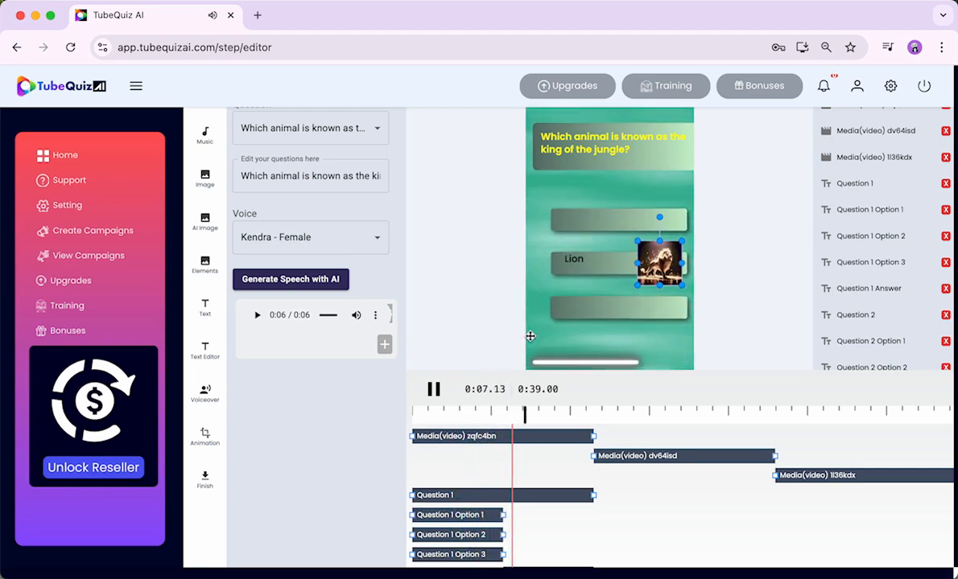
pyautogui.click(433, 390)
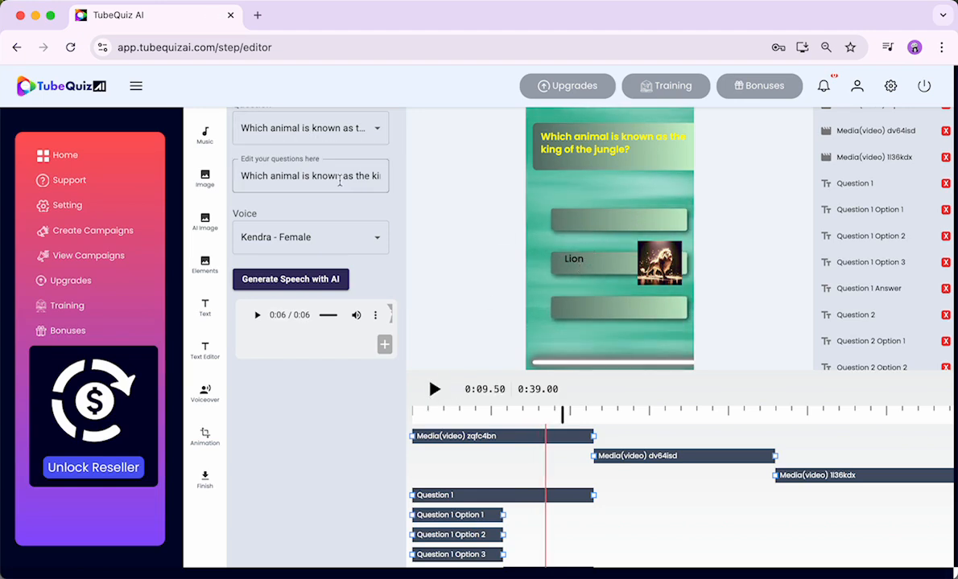
# Step: End the first question's voiceover text with "Tiger. The correct answer is Lion." and generate the AI speech again
pyautogui.hscroll(3, 340, 182)
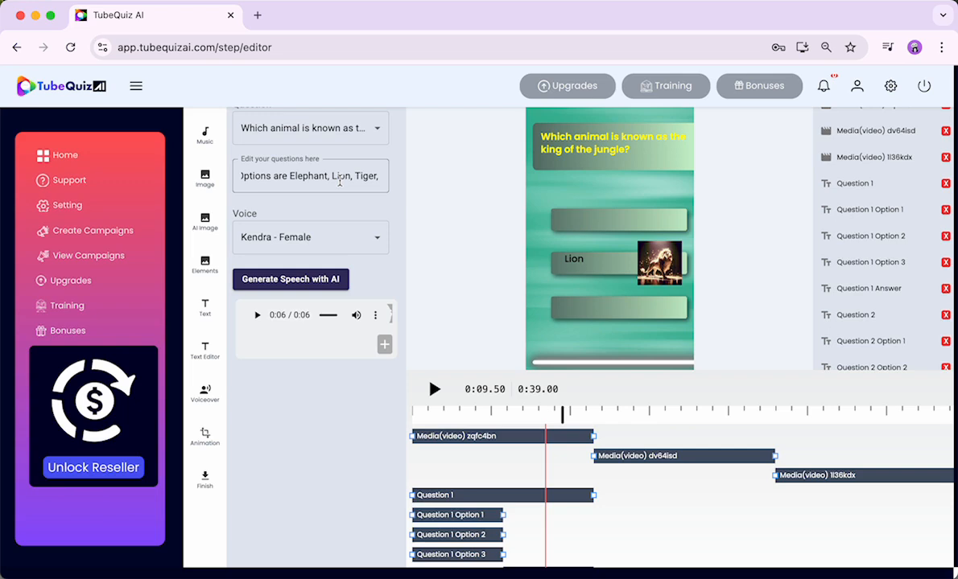
pyautogui.click(377, 181)
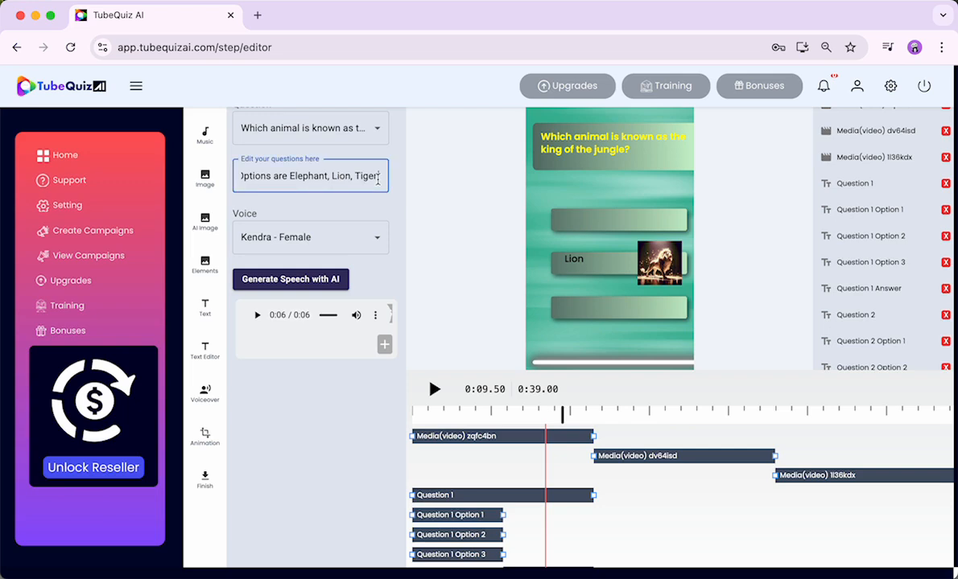
pyautogui.write('. The correct asnwer is Lion')
pyautogui.click(328, 174)
pyautogui.press('BackSpace')
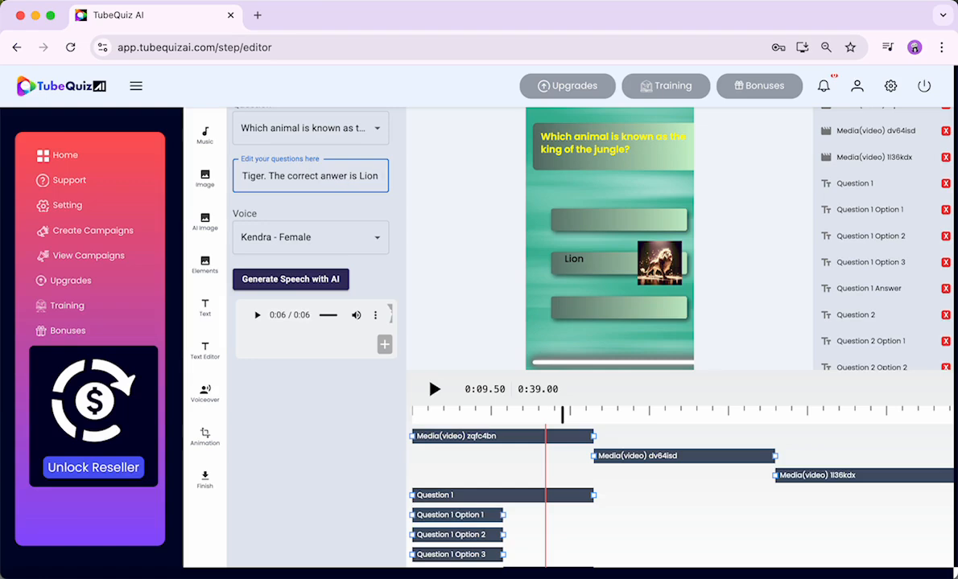
pyautogui.write('s')
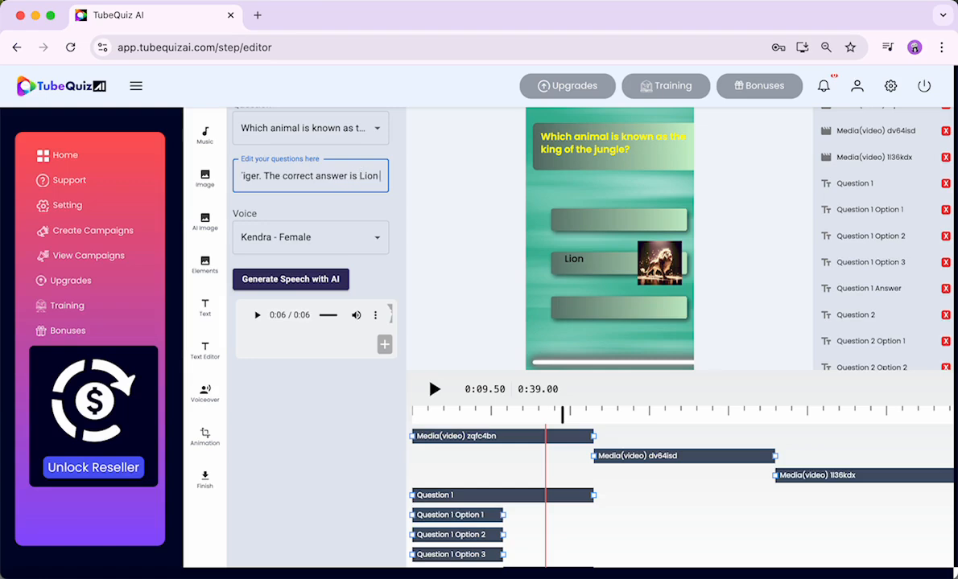
pyautogui.press('End')
pyautogui.write('.')
pyautogui.click(313, 280)
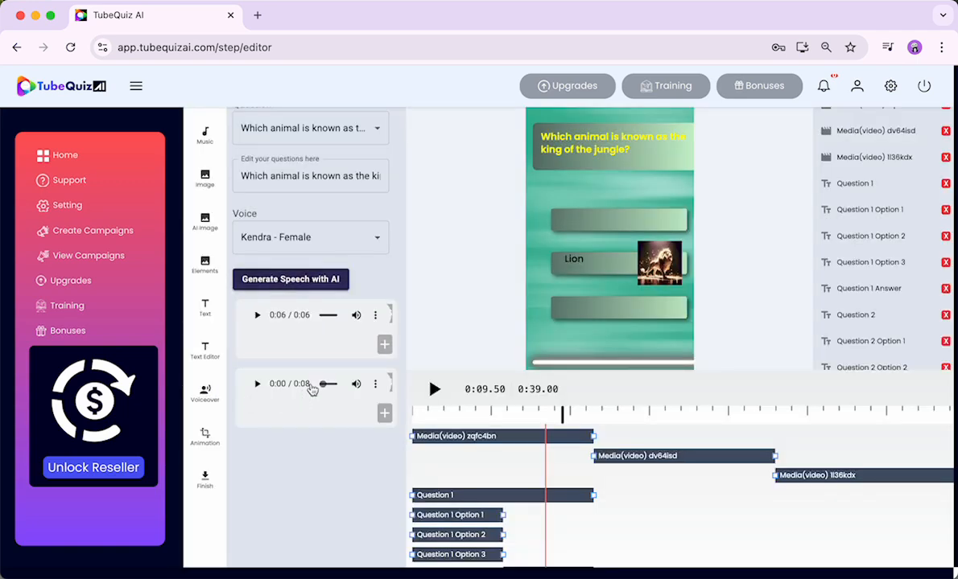
# Step: Delete the old first-question voiceover, Media(audio) 1, from the video's elements
pyautogui.scroll(-5, 418, 458)
pyautogui.scroll(-2, 417, 457)
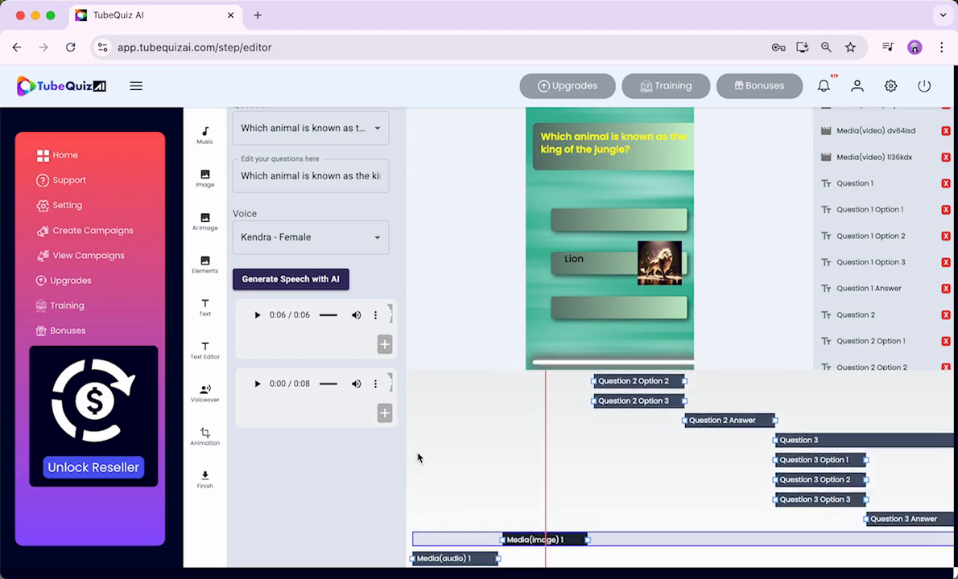
pyautogui.click(442, 557)
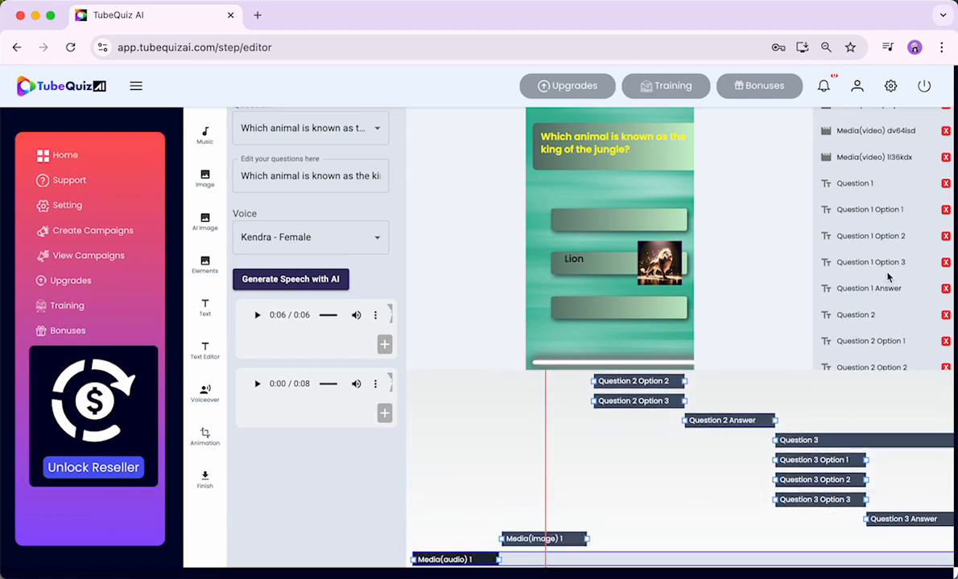
pyautogui.scroll(2, 887, 277)
pyautogui.scroll(-4, 887, 274)
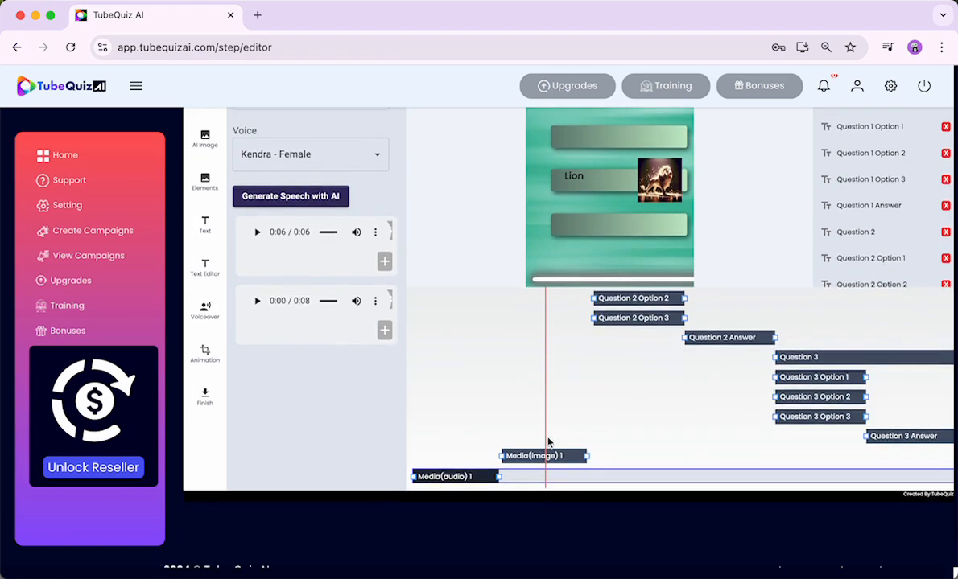
pyautogui.click(489, 478)
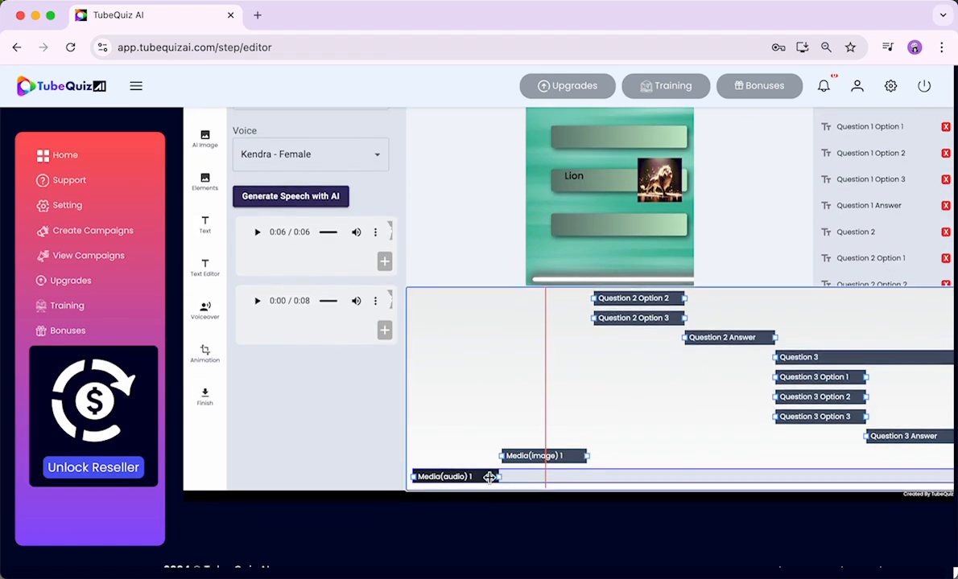
pyautogui.scroll(2, 489, 478)
pyautogui.scroll(-2, 489, 478)
pyautogui.scroll(4, 740, 193)
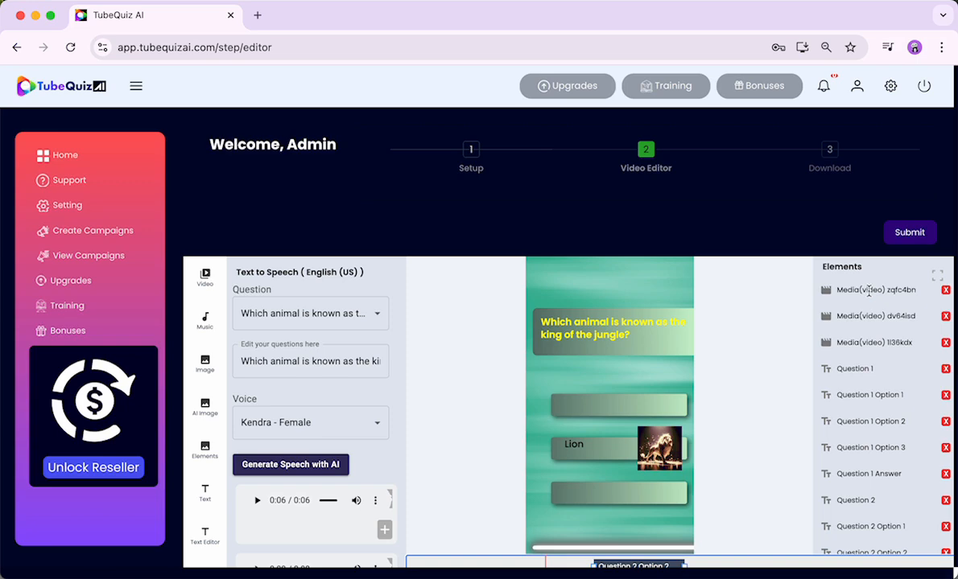
pyautogui.scroll(-5, 869, 291)
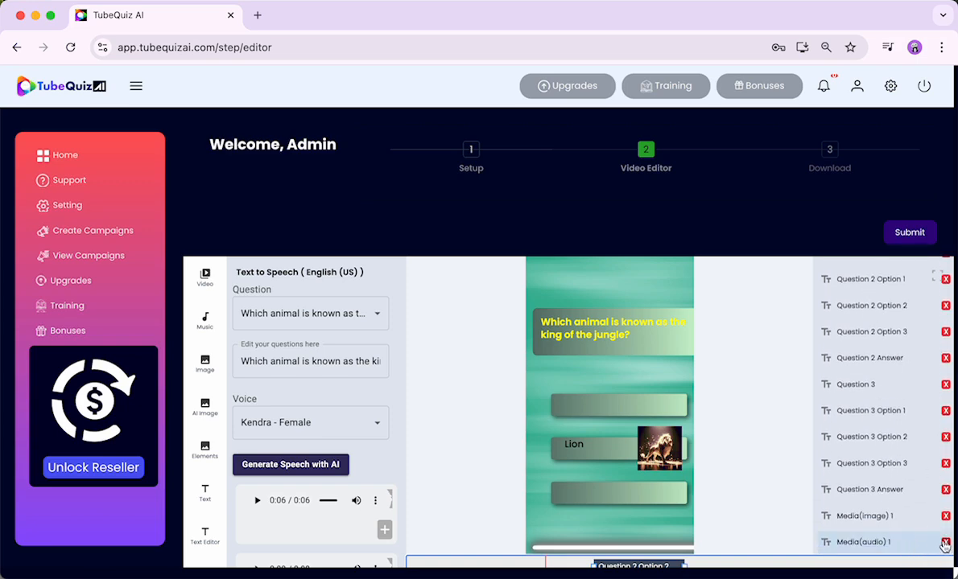
pyautogui.click(945, 544)
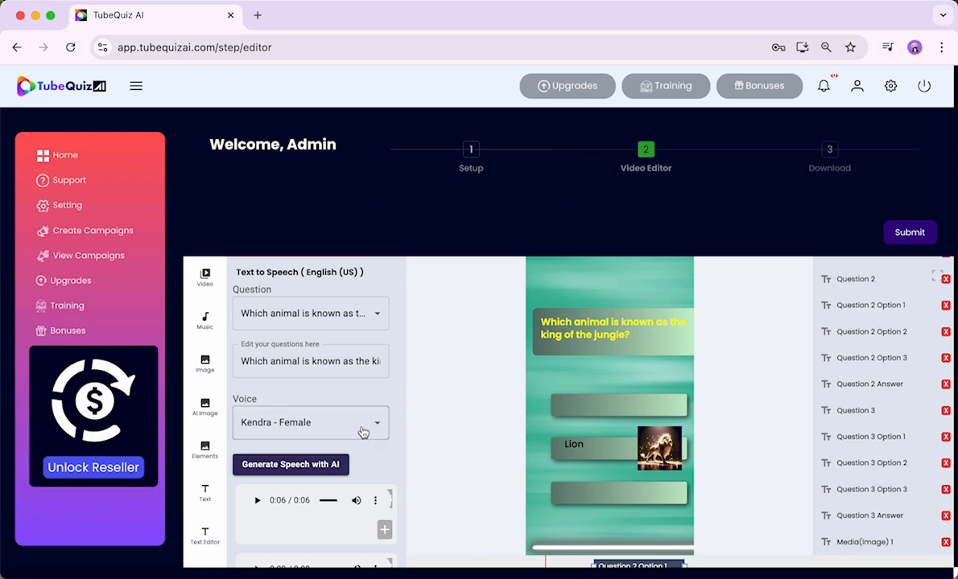
# Step: Move the playhead back to the video's start and listen to the newly generated voiceover
pyautogui.scroll(-5, 406, 448)
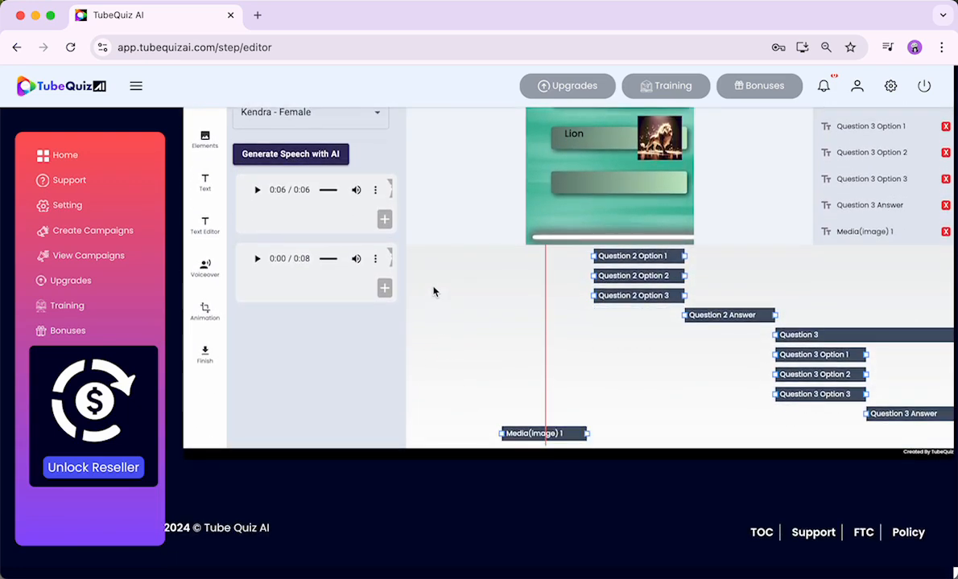
pyautogui.scroll(5, 433, 283)
pyautogui.moveTo(561, 289); pyautogui.dragTo(412, 287)
pyautogui.click(448, 204)
pyautogui.scroll(1, 448, 203)
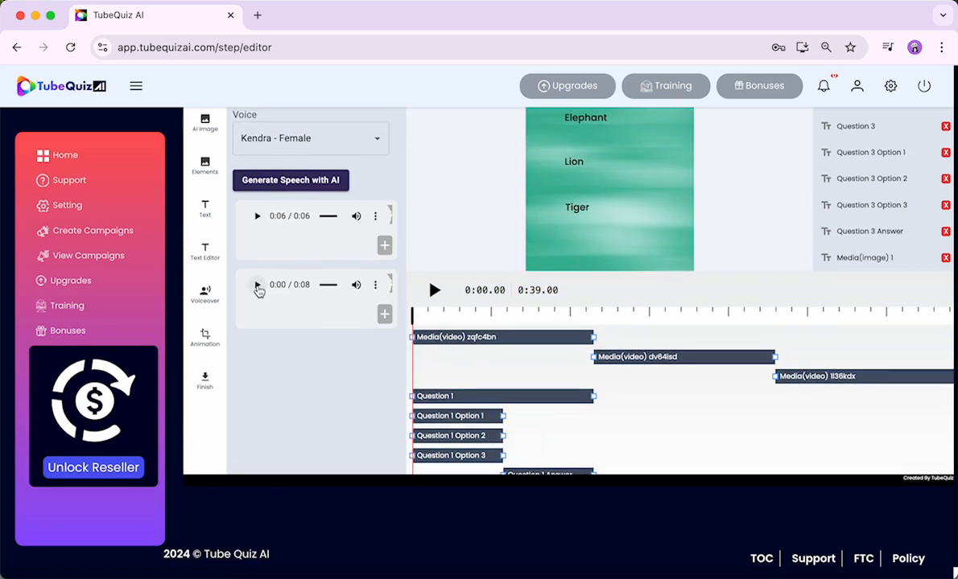
pyautogui.click(420, 314)
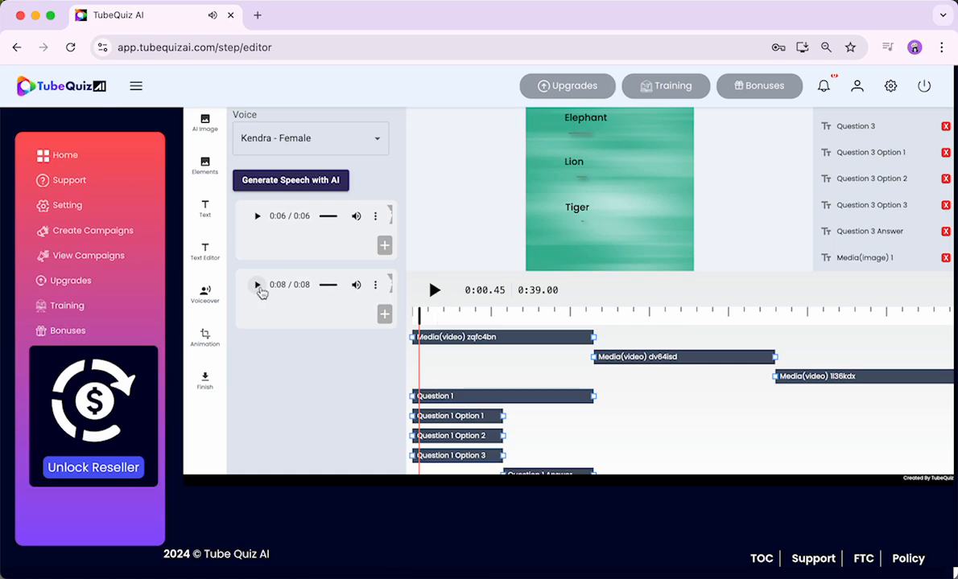
# Step: Add the newly generated 8-second voiceover of the first question to the video's timeline
pyautogui.scroll(-5, 449, 387)
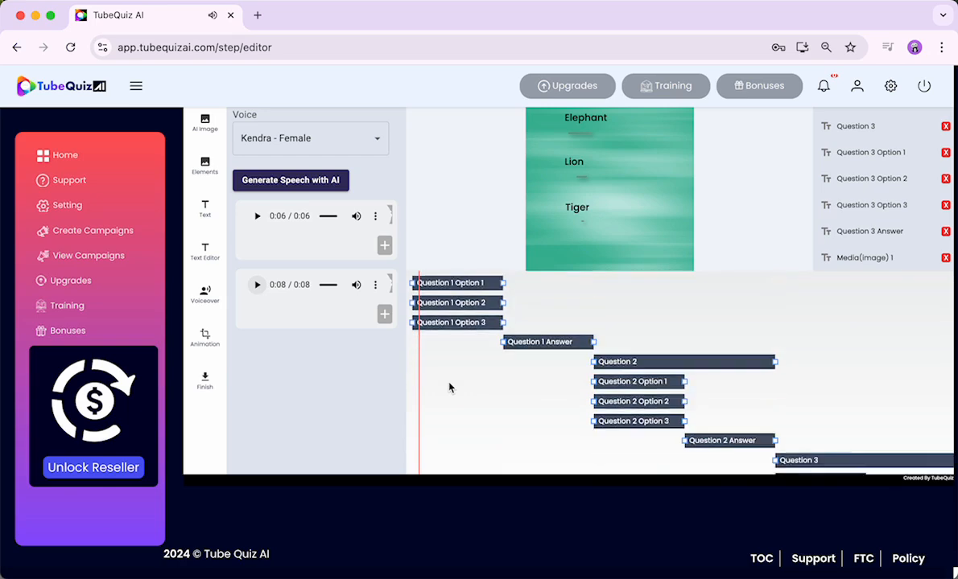
pyautogui.scroll(-1, 449, 387)
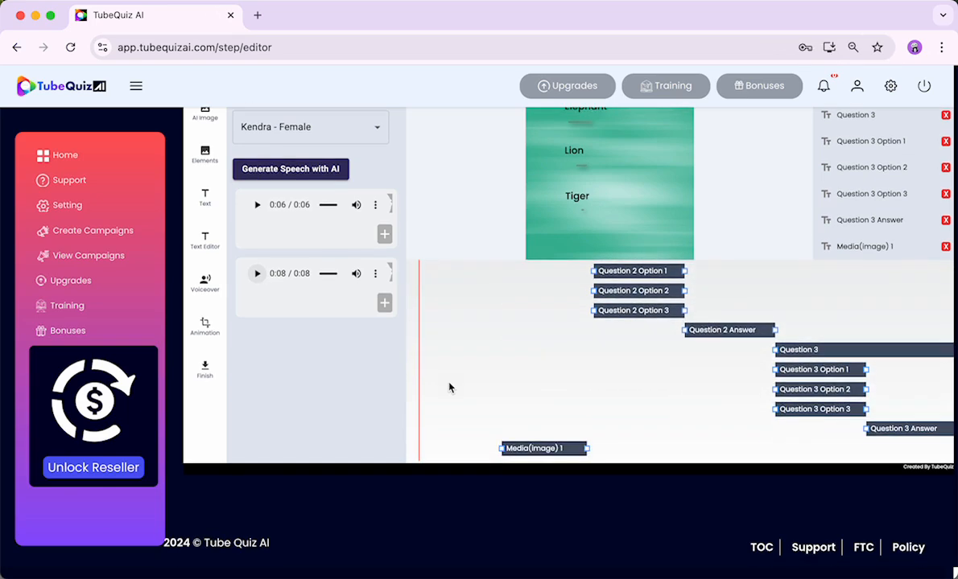
pyautogui.click(385, 303)
pyautogui.scroll(-1, 479, 368)
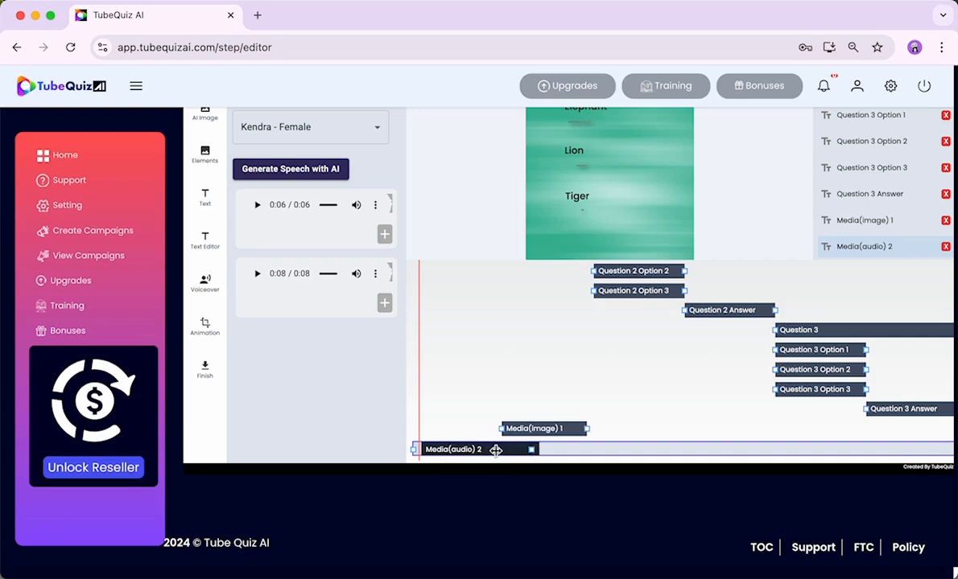
# Step: Reset the playhead to 0:00.00 and play the first question with the new voiceover
pyautogui.scroll(3, 487, 370)
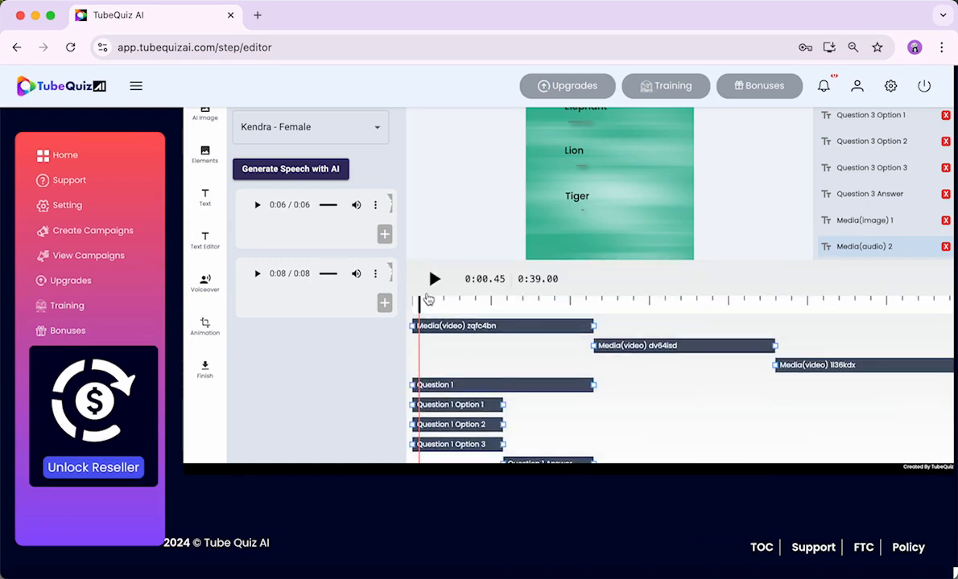
pyautogui.moveTo(420, 305); pyautogui.dragTo(411, 305)
pyautogui.scroll(3, 464, 229)
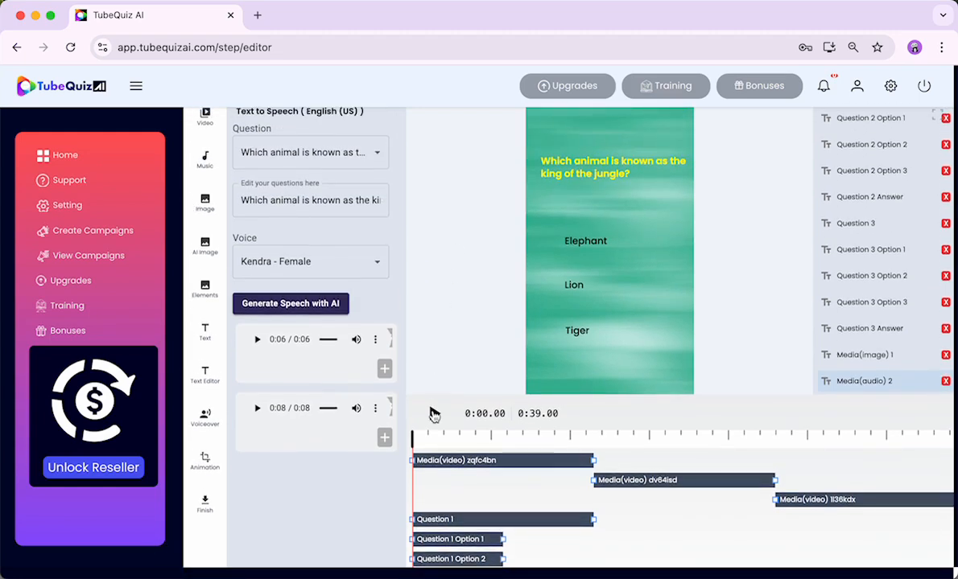
pyautogui.click(432, 413)
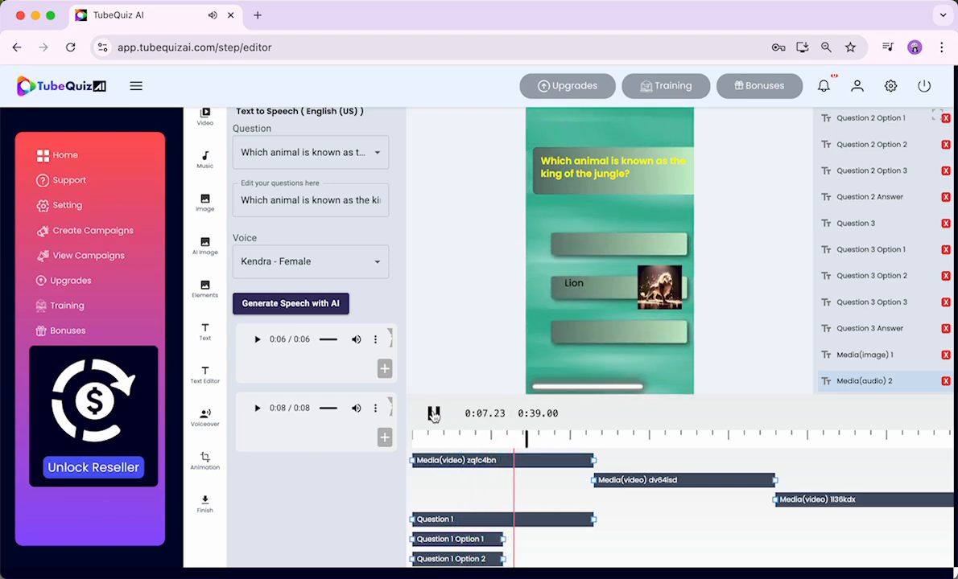
# Step: Stop playback and add a Title text reading "Learn About Jungle" above the question box in the video frame
pyautogui.click(433, 414)
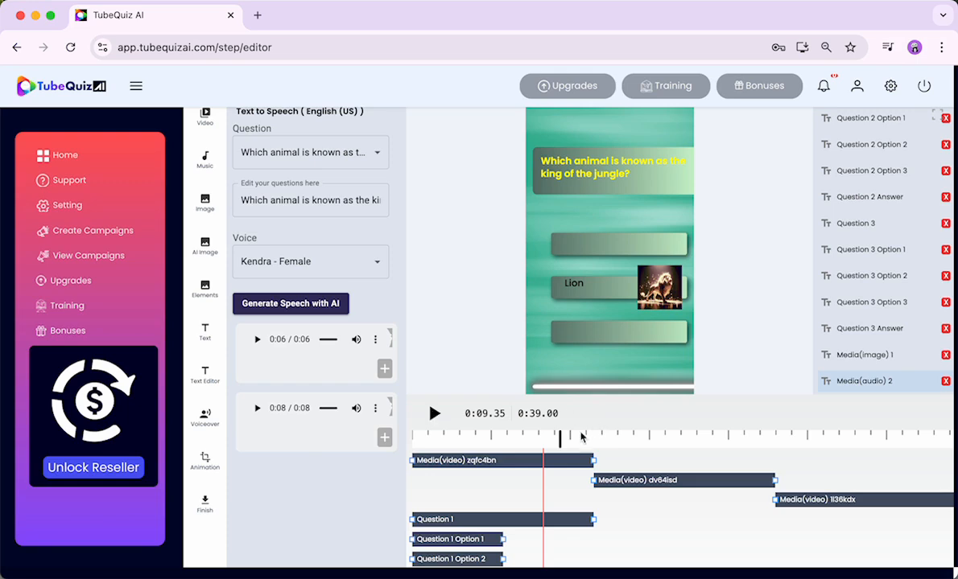
pyautogui.click(205, 338)
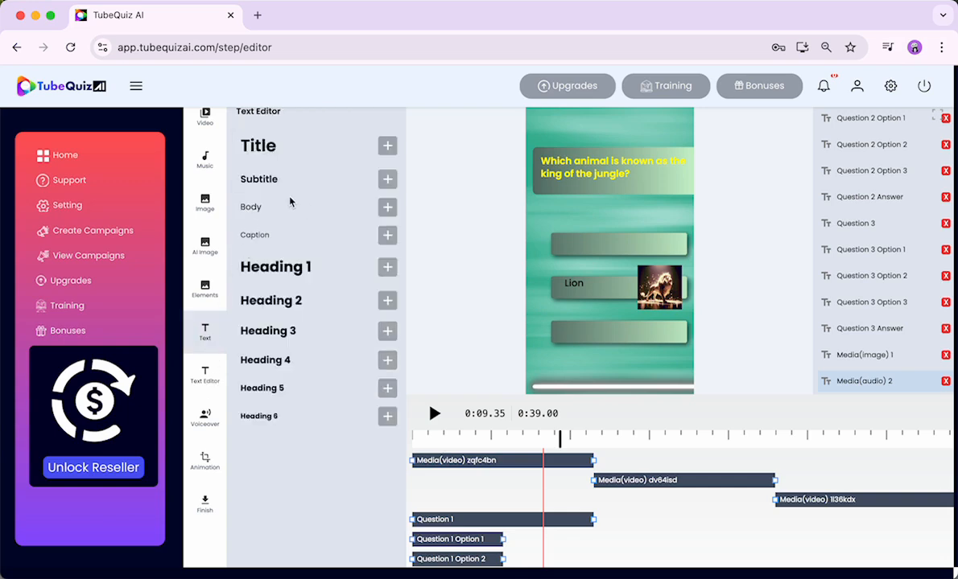
pyautogui.scroll(2, 519, 165)
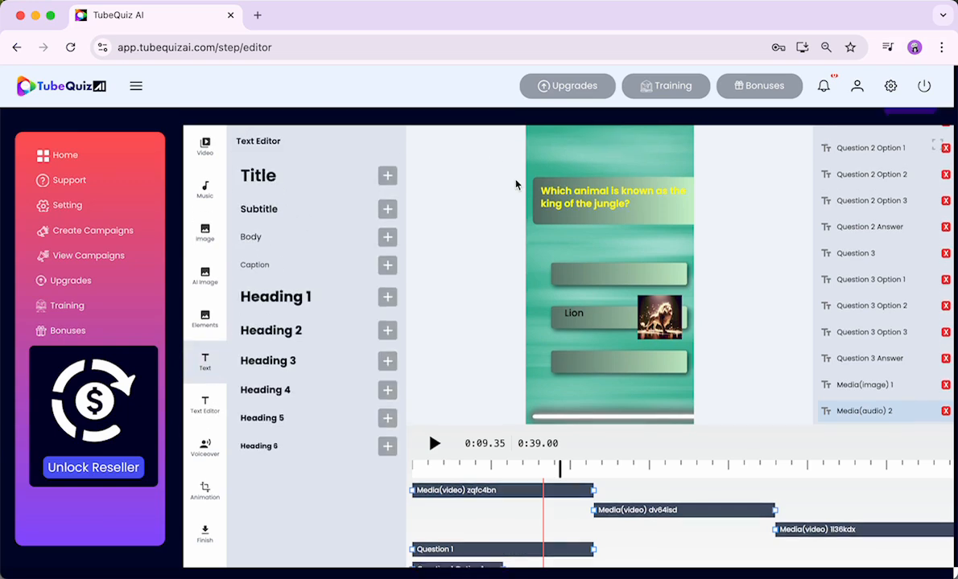
pyautogui.click(389, 178)
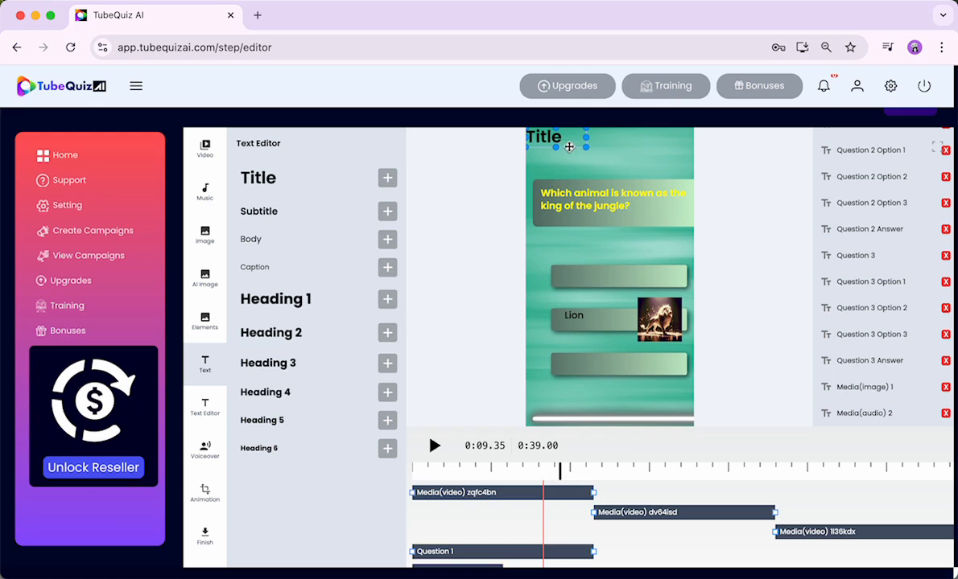
pyautogui.moveTo(563, 139); pyautogui.dragTo(618, 144)
pyautogui.click(618, 145)
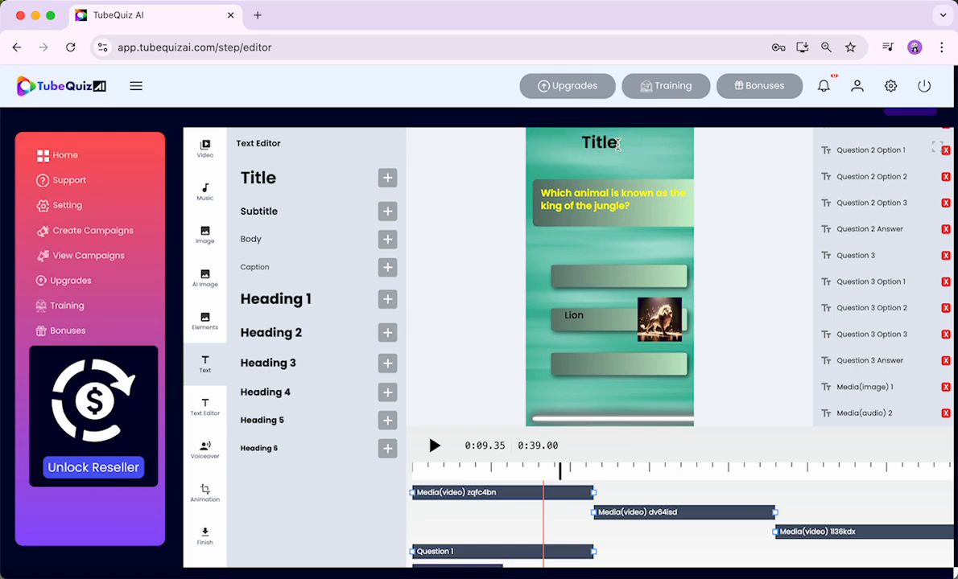
pyautogui.doubleClick(619, 143)
pyautogui.write('Learn ')
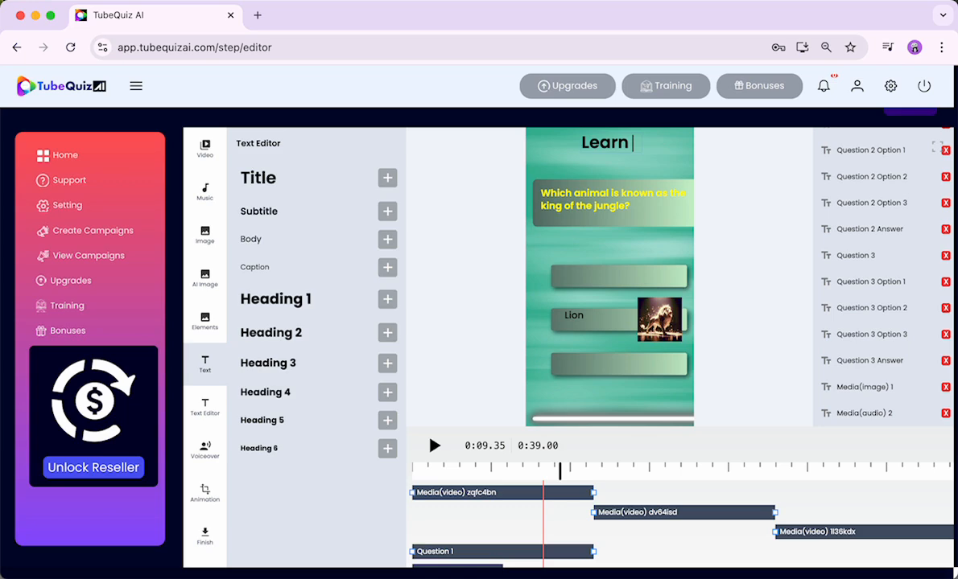
pyautogui.write('About Jungle')
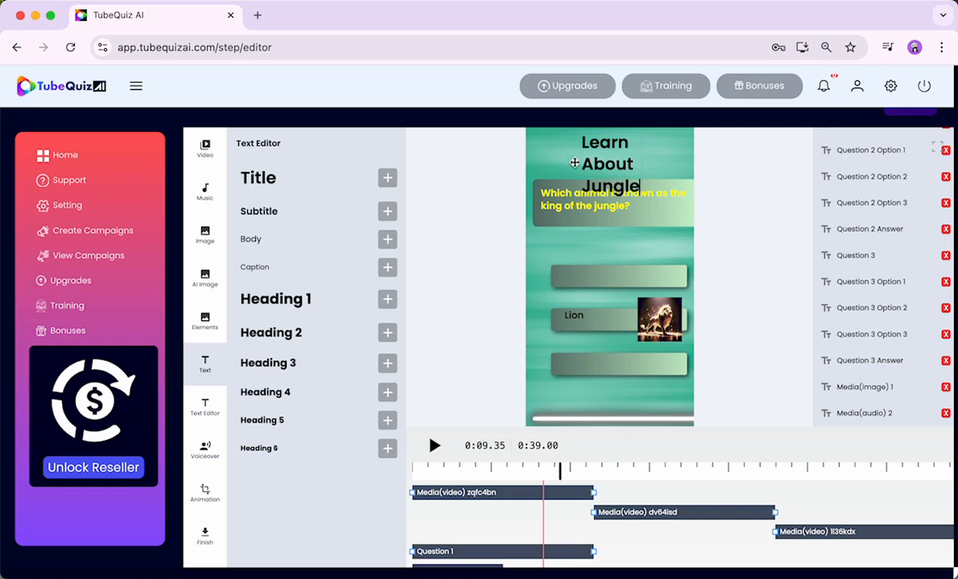
# Step: Widen the "Learn About Jungle" title to fit on one line, shrink it, and center it above the question box
pyautogui.tripleClick(609, 165)
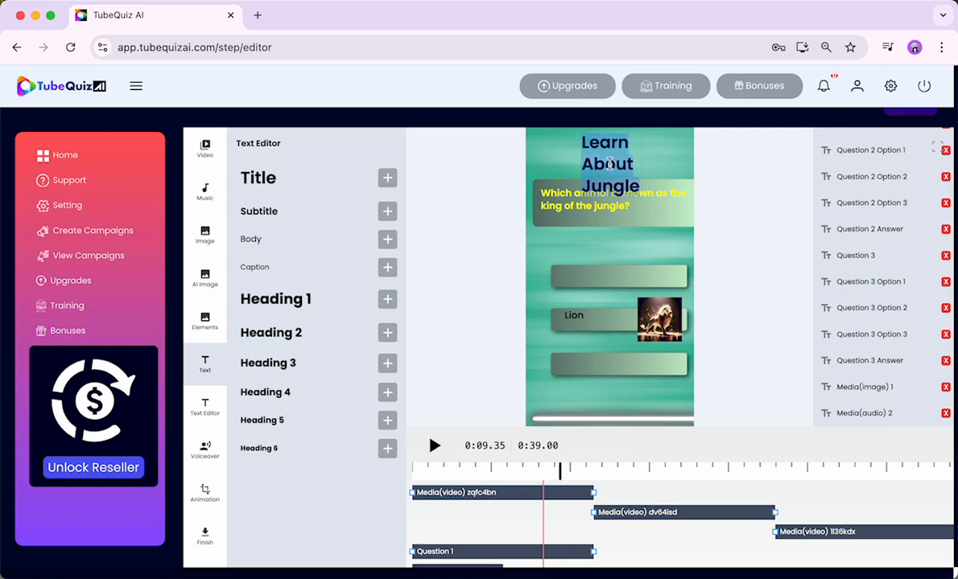
pyautogui.click(555, 149)
pyautogui.click(609, 155)
pyautogui.moveTo(577, 166); pyautogui.dragTo(532, 166)
pyautogui.moveTo(642, 155); pyautogui.dragTo(701, 156)
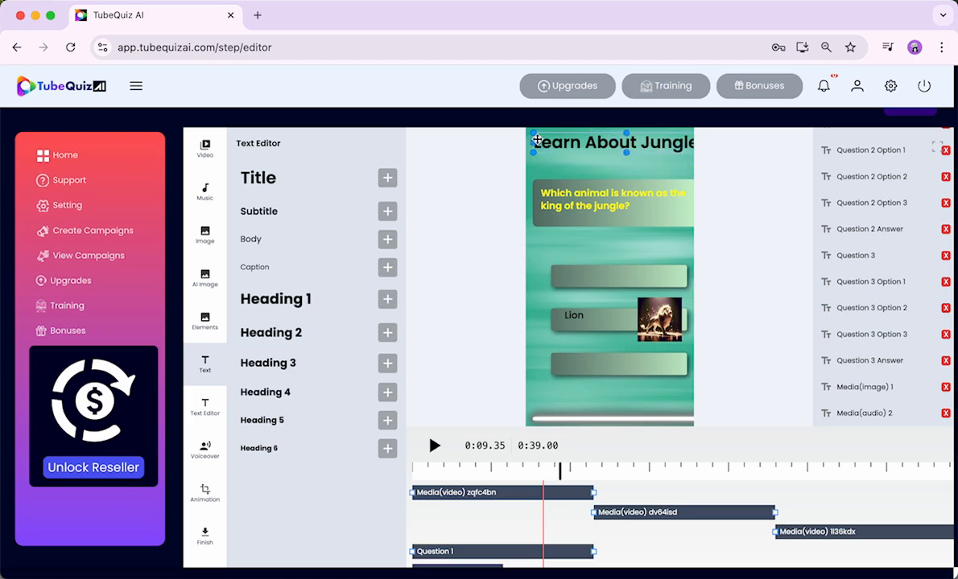
pyautogui.moveTo(533, 134); pyautogui.dragTo(585, 153)
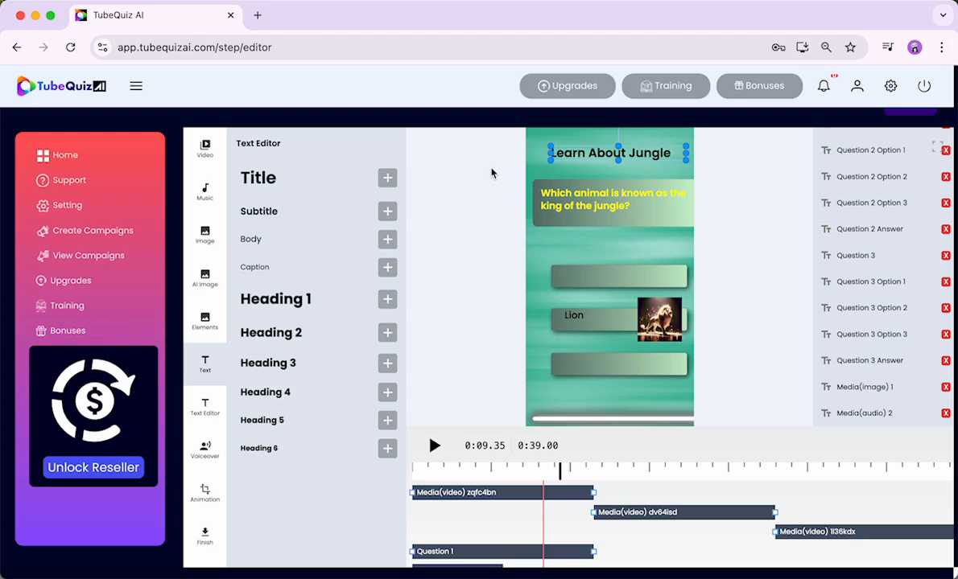
pyautogui.click(541, 167)
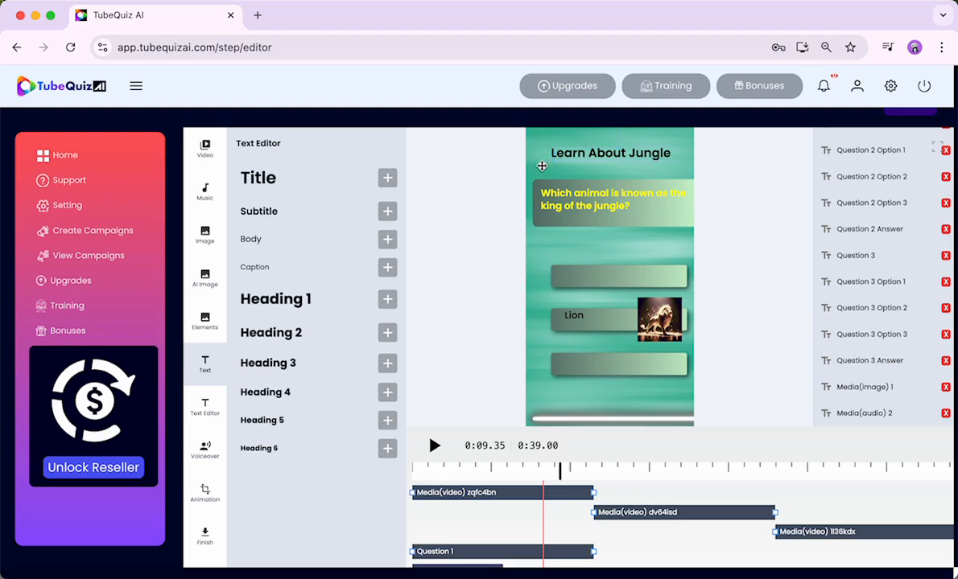
# Step: Go to 0:14.30 and reshape the second question's text so it wraps onto two lines inside its box
pyautogui.click(640, 475)
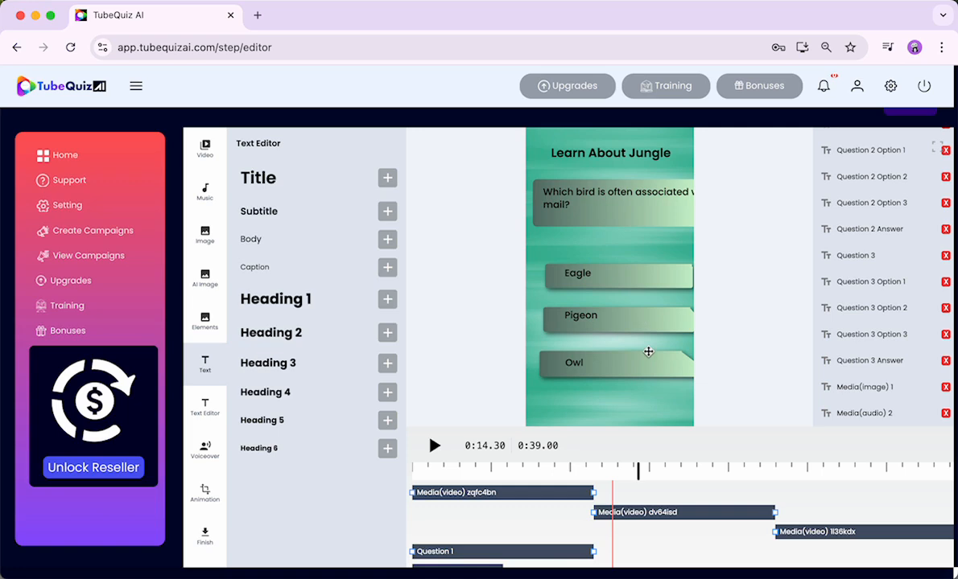
pyautogui.click(610, 197)
pyautogui.moveTo(542, 199)
pyautogui.mouseDown()
pyautogui.moveTo(573, 200)
pyautogui.moveTo(549, 206)
pyautogui.mouseUp()
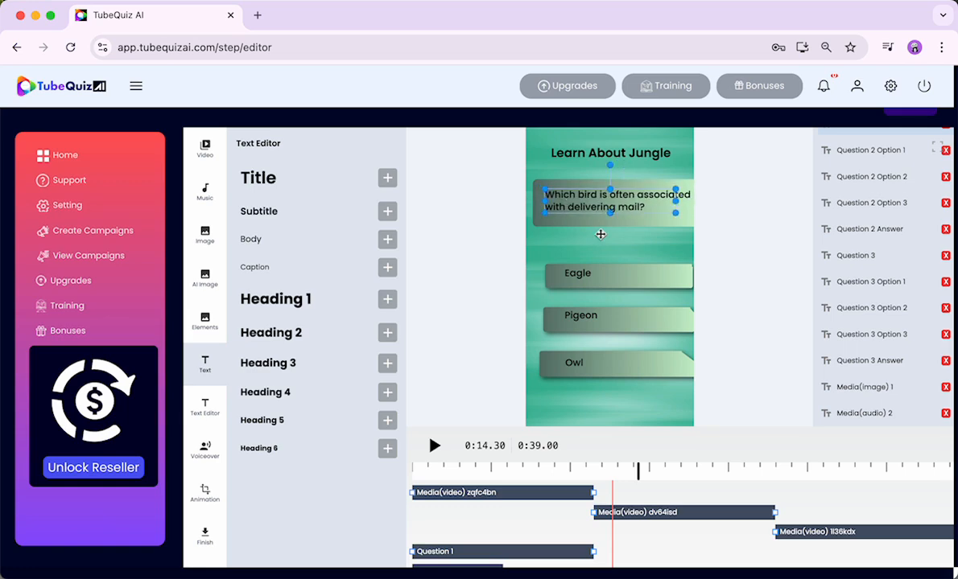
# Step: Move the playhead to the start of the third question's segment and select the Question 3 text in the timeline
pyautogui.click(734, 470)
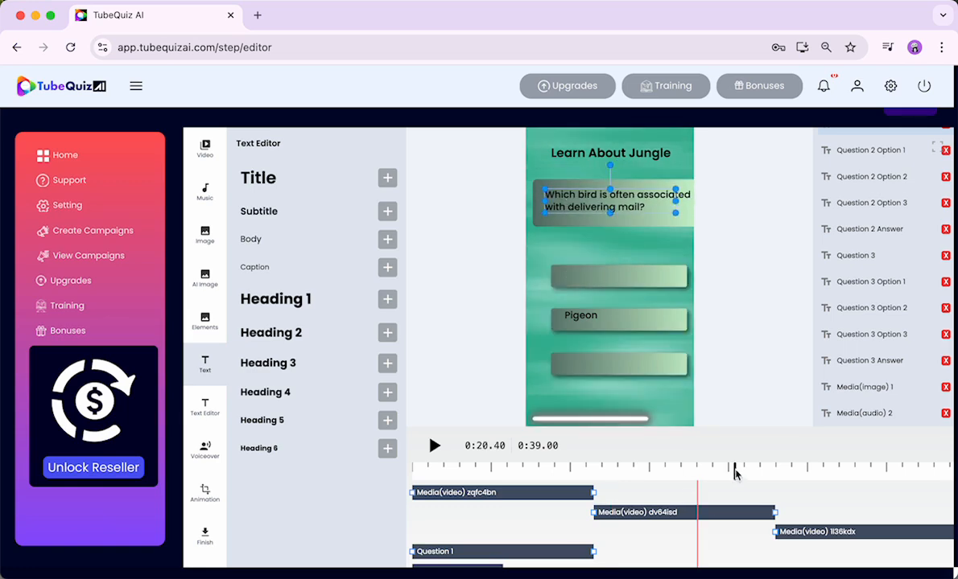
pyautogui.hscroll(2, 737, 472)
pyautogui.click(757, 469)
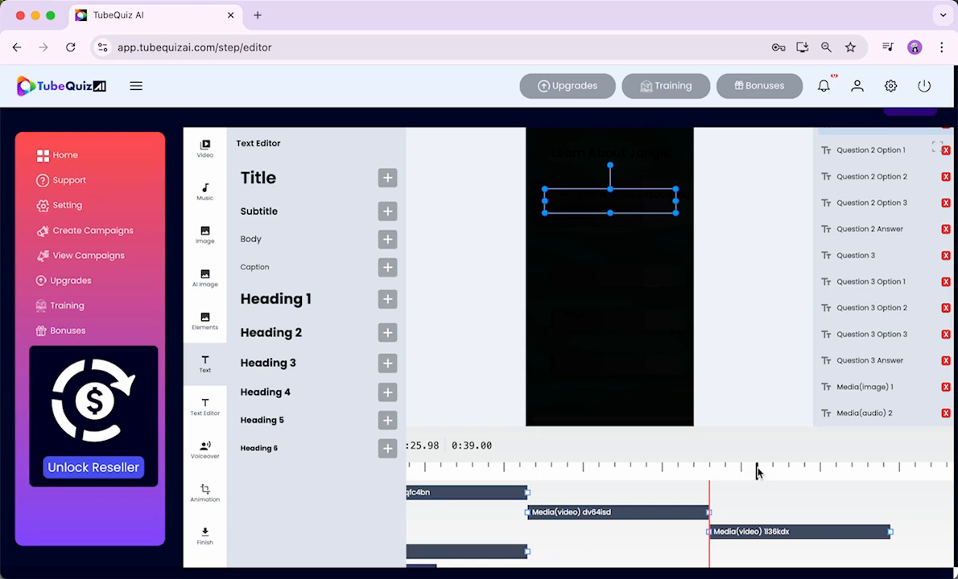
pyautogui.scroll(-5, 737, 475)
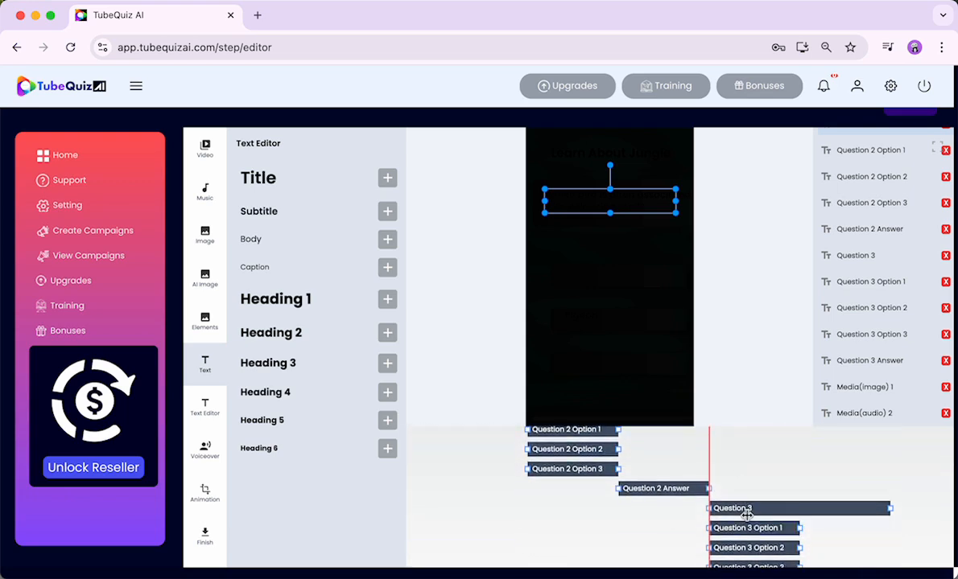
pyautogui.click(742, 512)
pyautogui.scroll(3, 742, 511)
pyautogui.scroll(-2, 743, 512)
pyautogui.scroll(4, 742, 511)
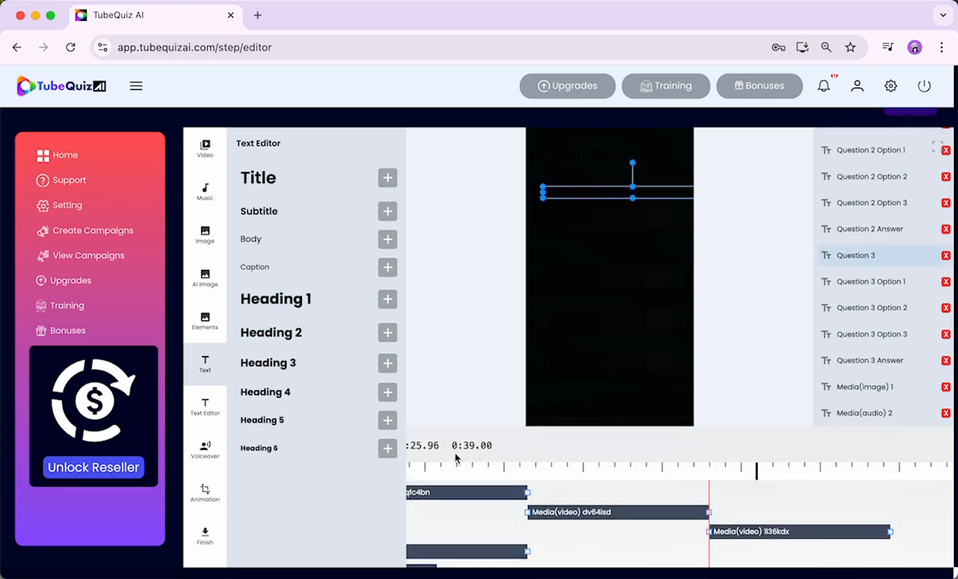
# Step: Play from about 0:19 into the third question and reshape its text to wrap onto two lines inside the box
pyautogui.click(654, 472)
pyautogui.scroll(2, 636, 458)
pyautogui.scroll(-2, 609, 438)
pyautogui.hscroll(-3, 630, 464)
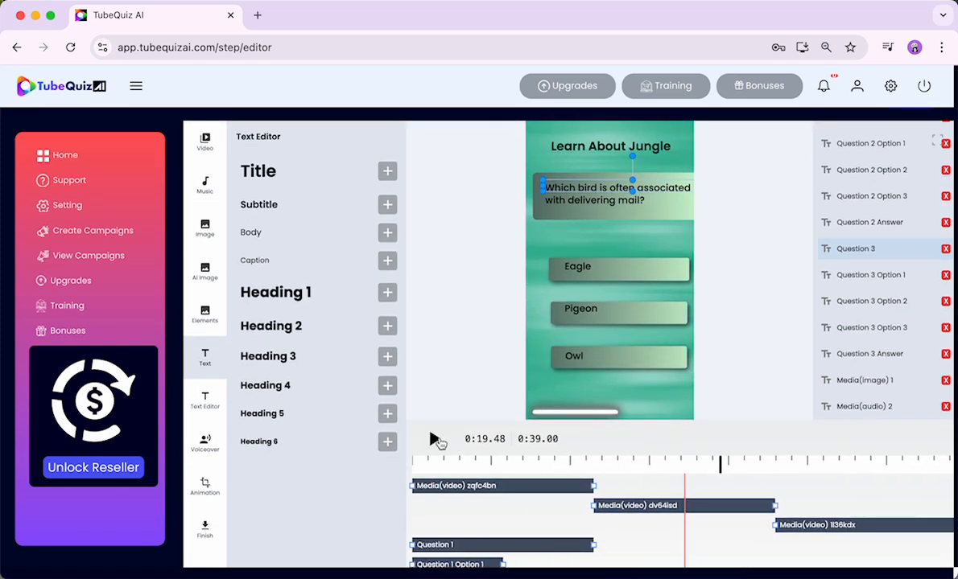
pyautogui.click(435, 440)
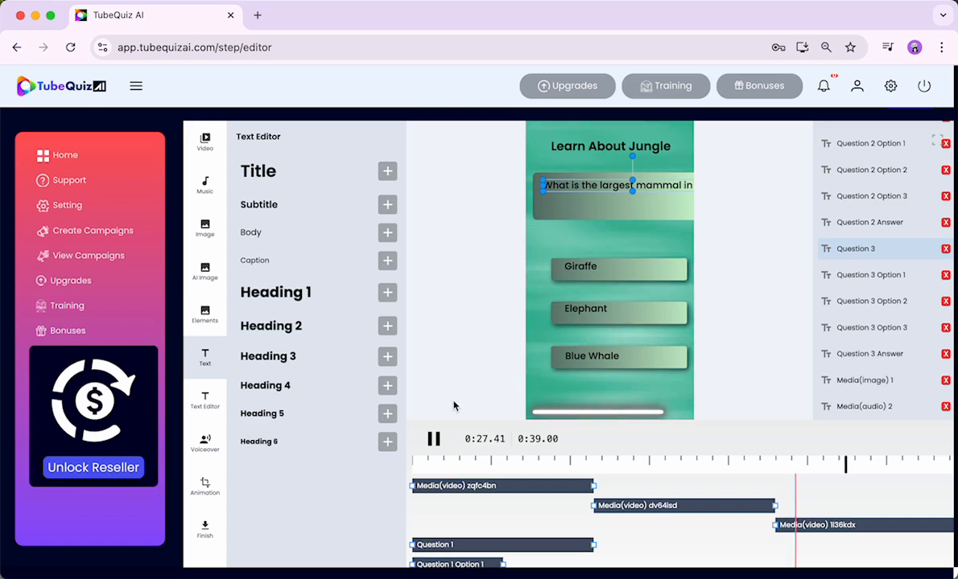
pyautogui.click(435, 439)
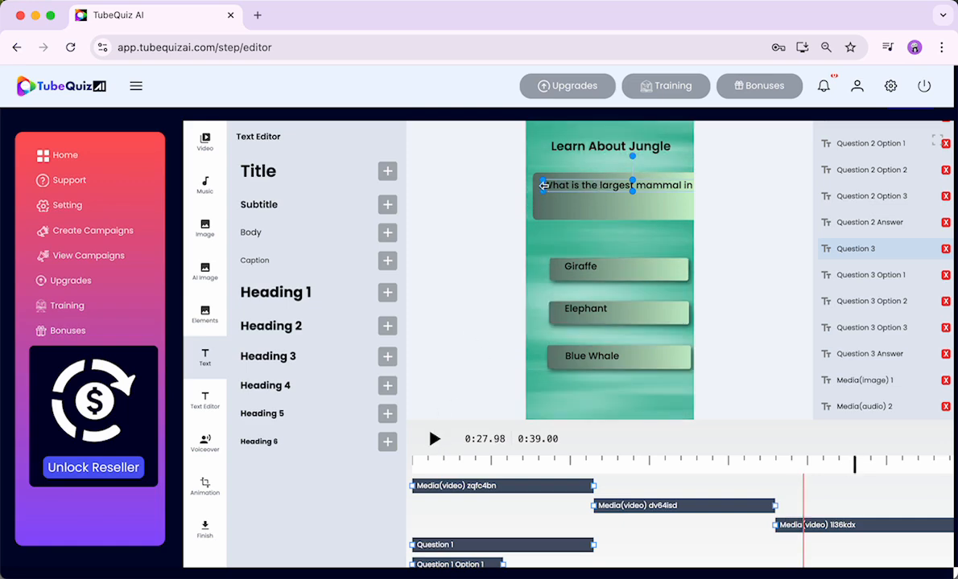
pyautogui.moveTo(544, 185); pyautogui.dragTo(573, 199)
pyautogui.click(543, 235)
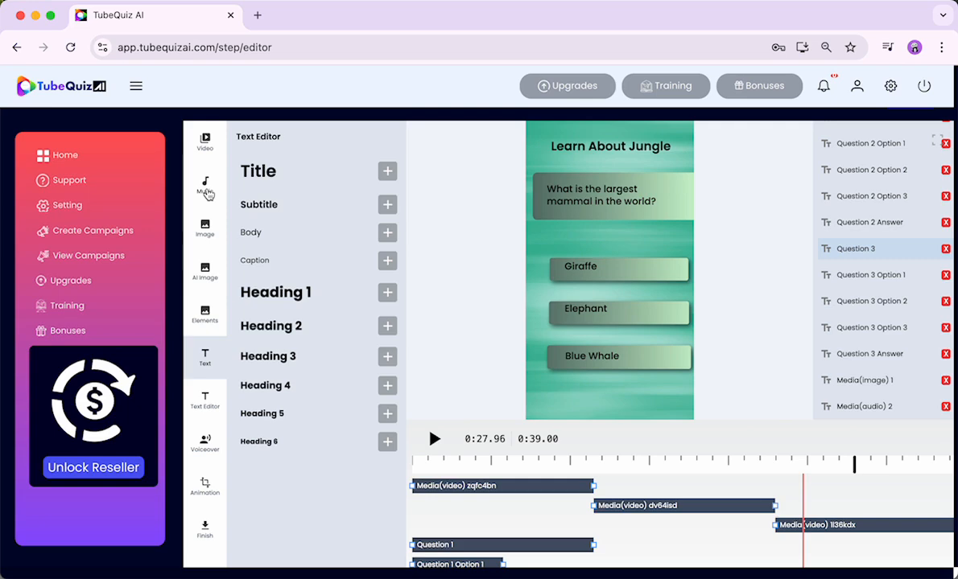
# Step: Open the background music library and choose the Low volume
pyautogui.click(206, 186)
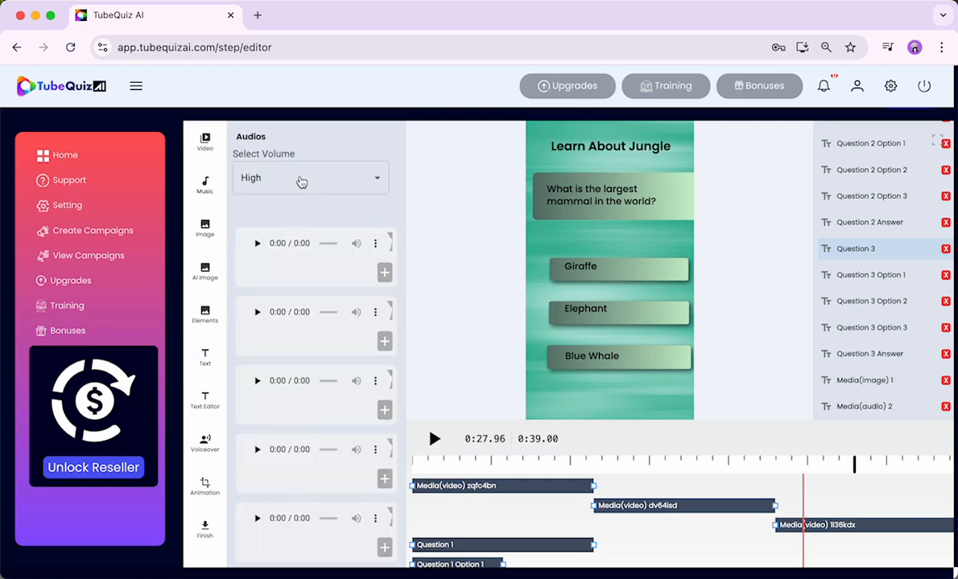
pyautogui.click(376, 177)
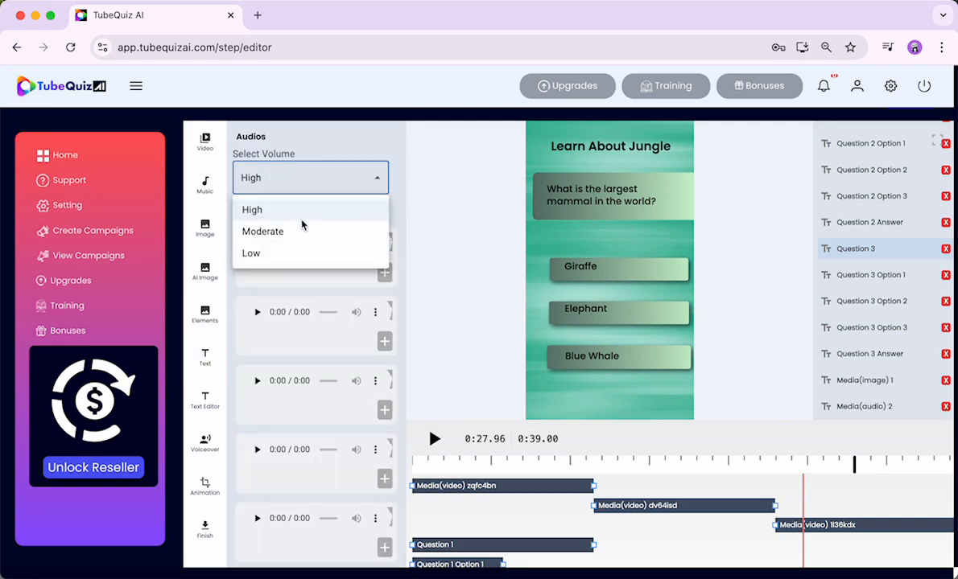
pyautogui.click(265, 254)
pyautogui.click(338, 182)
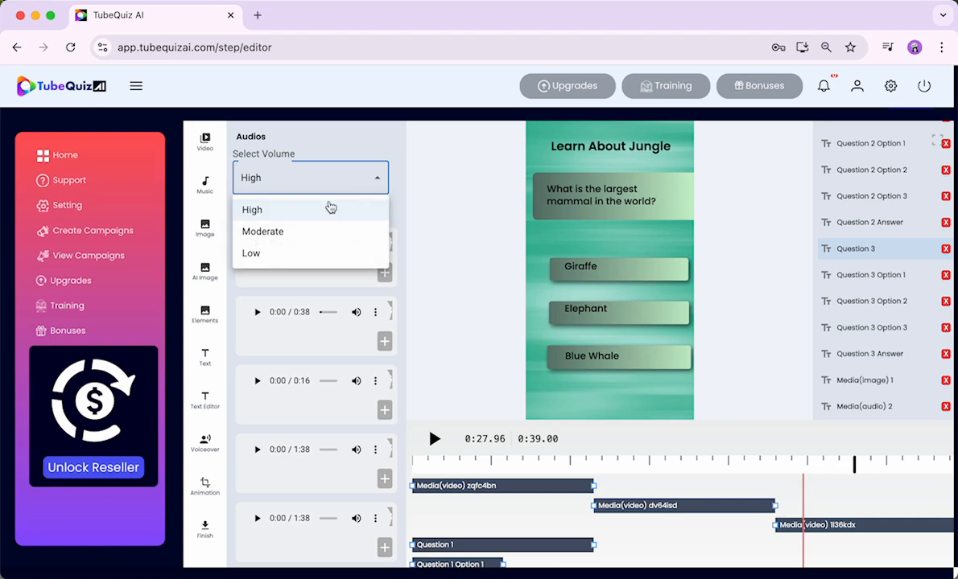
pyautogui.click(263, 254)
# Step: Browse the music tracks, listen to the 35-second track, and check the audio, image and text clips in the timeline
pyautogui.scroll(-3, 349, 313)
pyautogui.scroll(-1, 345, 322)
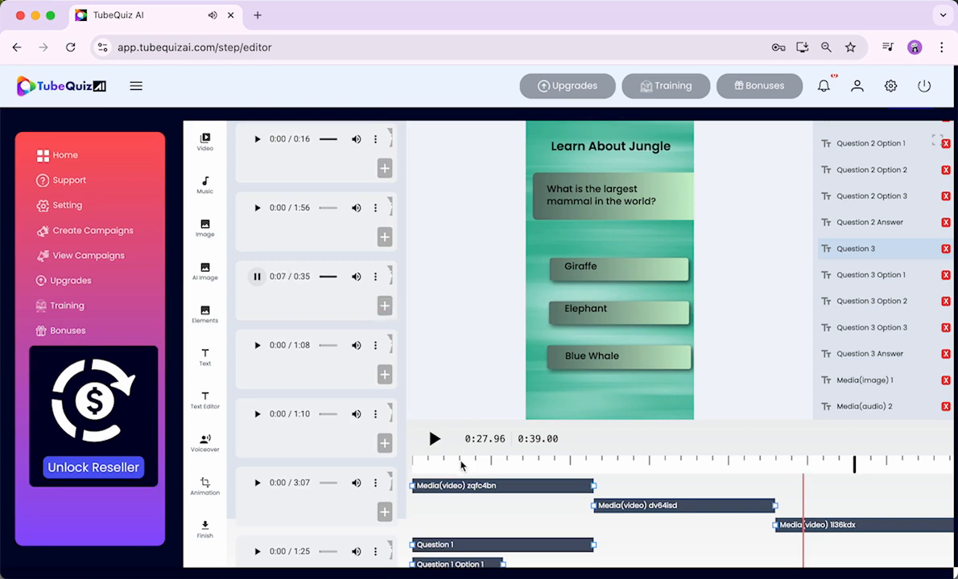
pyautogui.scroll(-3, 431, 439)
pyautogui.scroll(3, 459, 499)
pyautogui.scroll(-10, 460, 504)
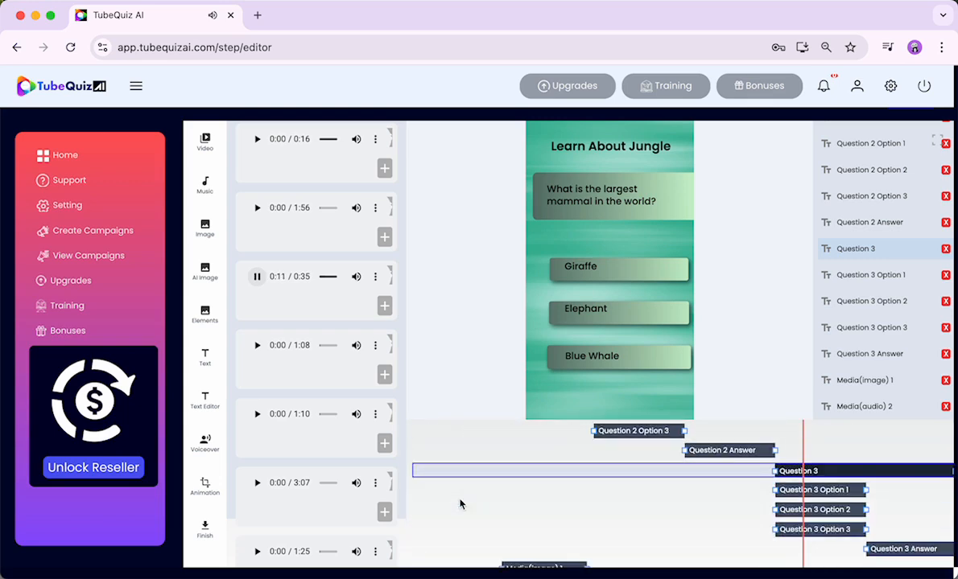
pyautogui.scroll(-4, 460, 504)
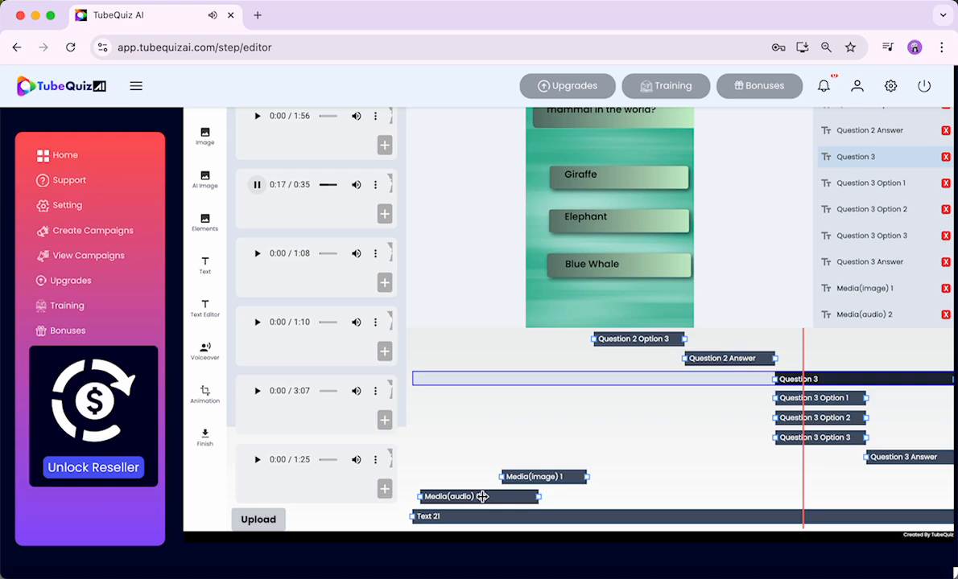
pyautogui.scroll(8, 482, 497)
pyautogui.scroll(4, 482, 496)
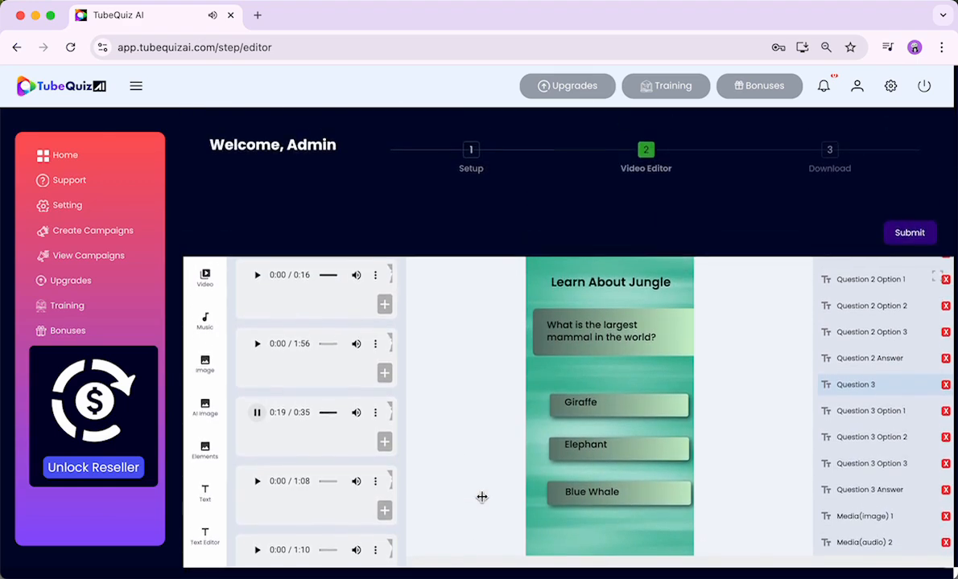
pyautogui.scroll(-5, 482, 497)
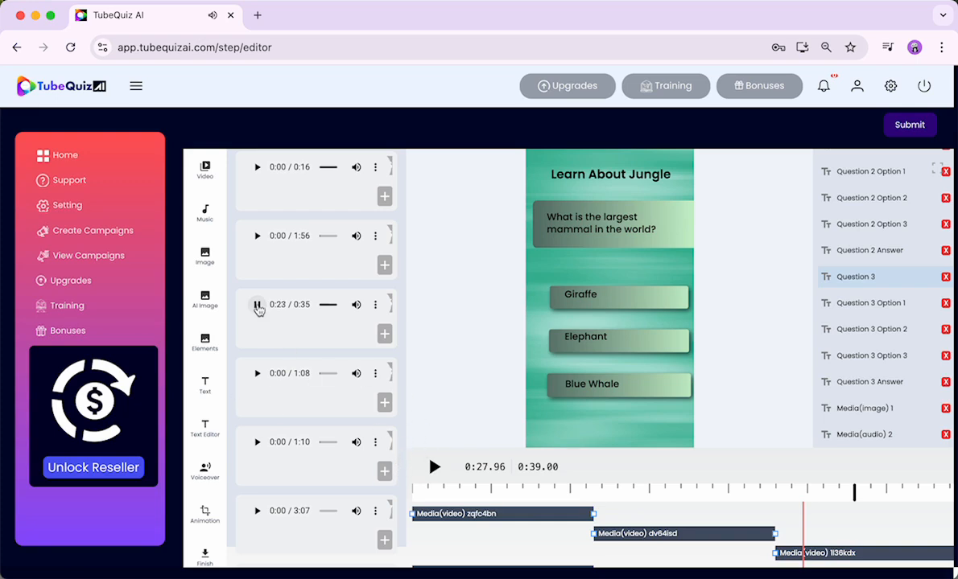
pyautogui.scroll(-4, 206, 394)
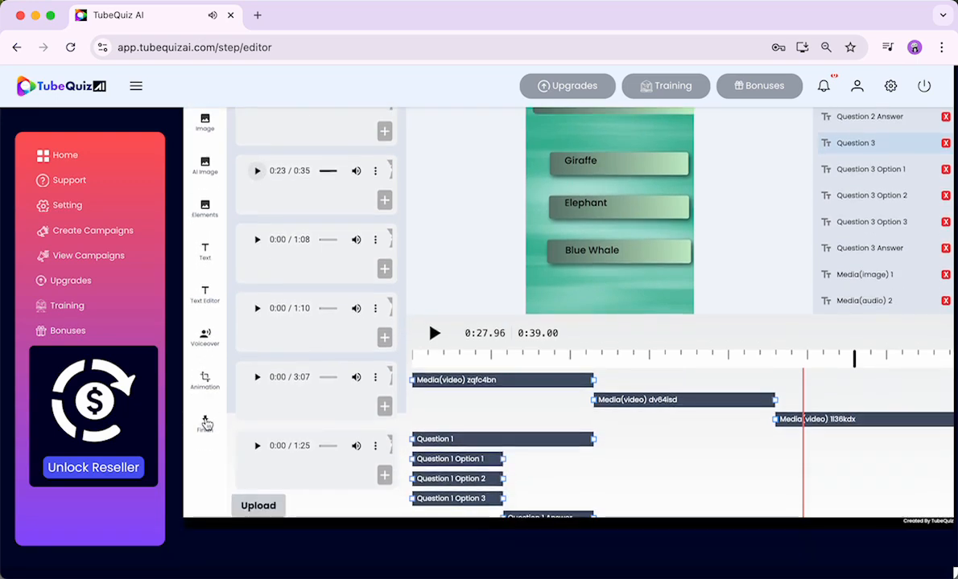
# Step: Try a 1-second Fade In animation on the third question's text and delete it again
pyautogui.click(205, 423)
pyautogui.scroll(4, 332, 289)
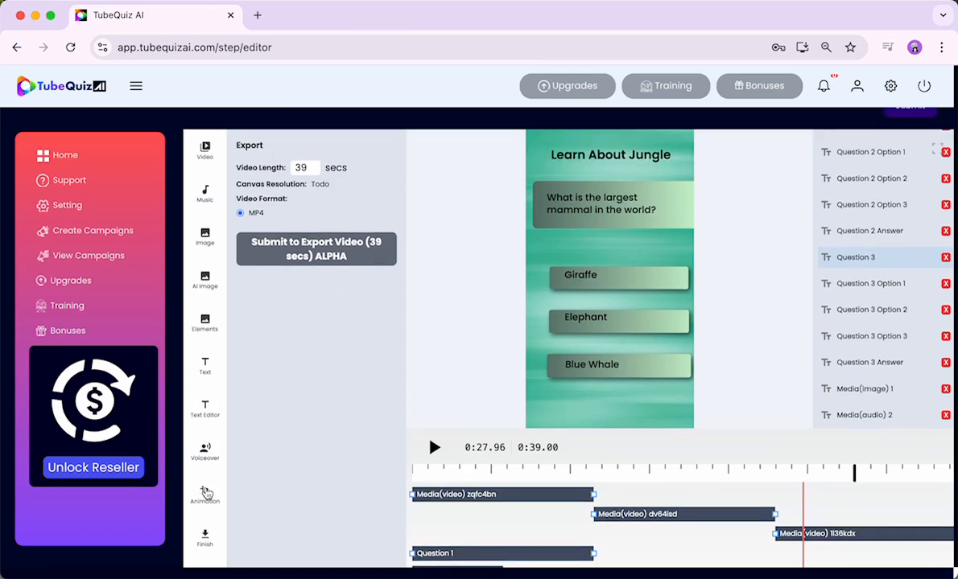
pyautogui.click(206, 493)
pyautogui.click(563, 203)
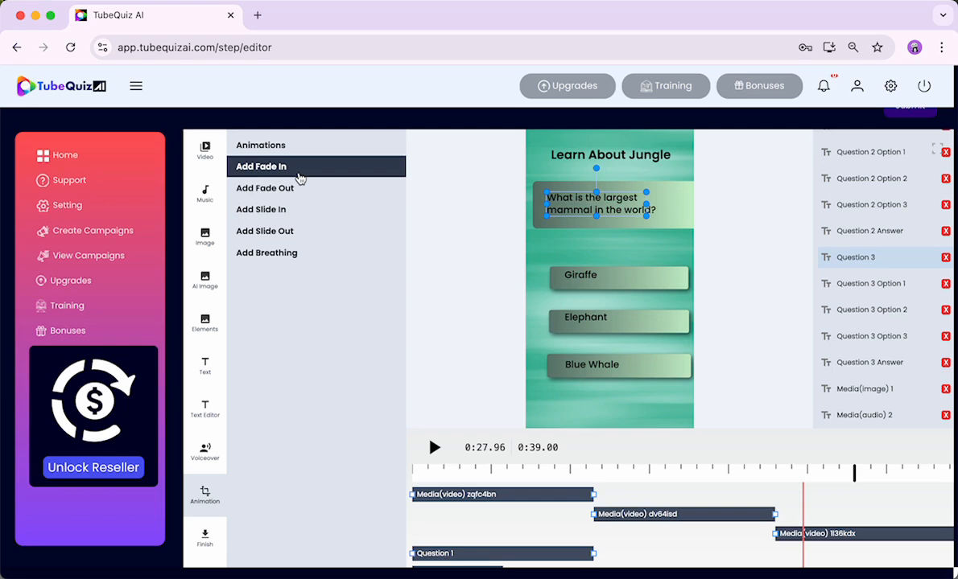
pyautogui.click(300, 168)
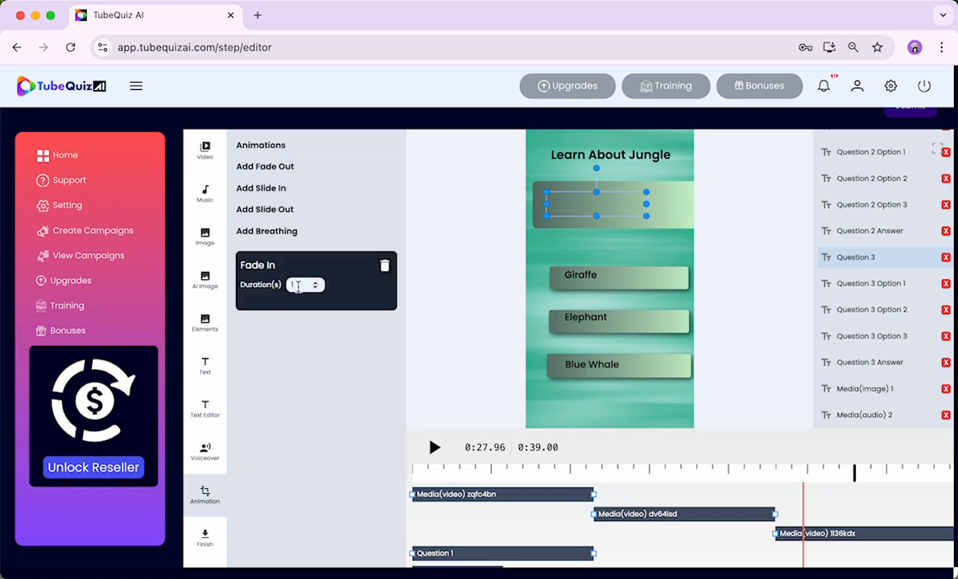
pyautogui.click(385, 267)
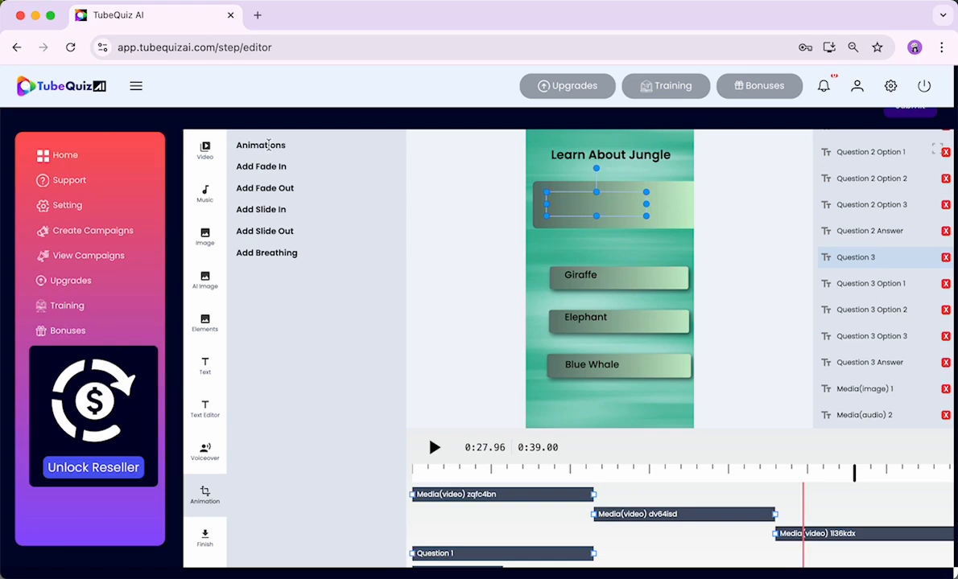
# Step: Move the playhead to about 0:03 and look over the image and video libraries
pyautogui.click(461, 470)
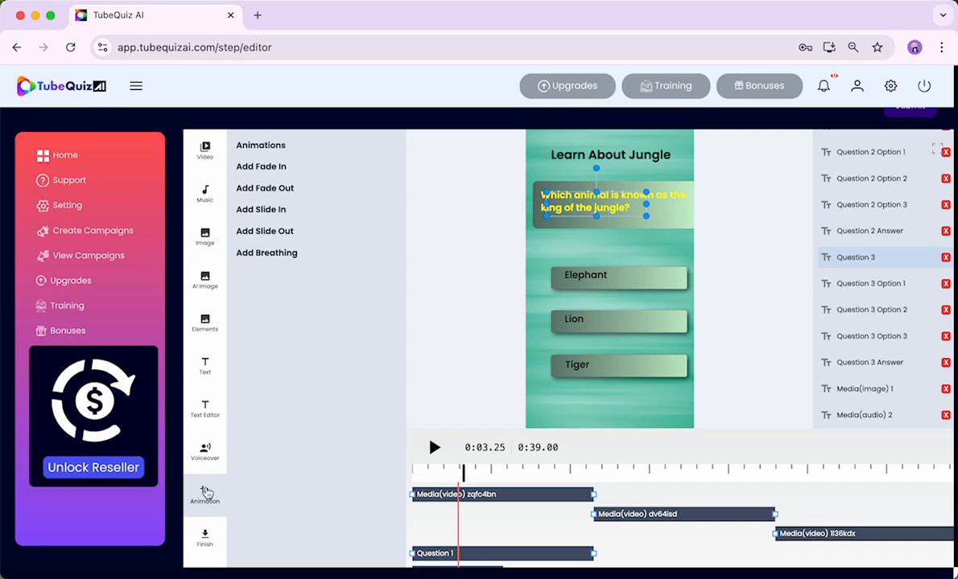
pyautogui.click(206, 238)
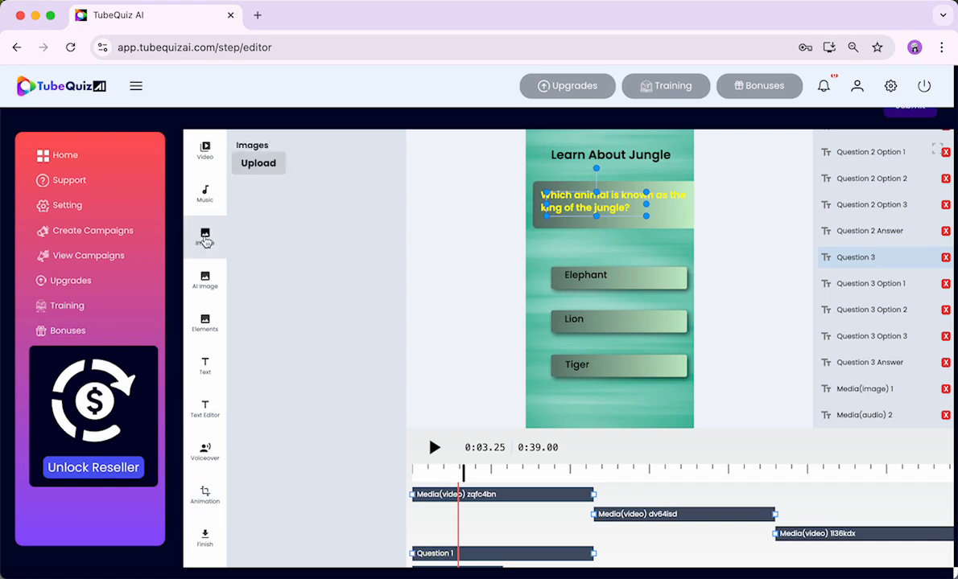
pyautogui.click(205, 149)
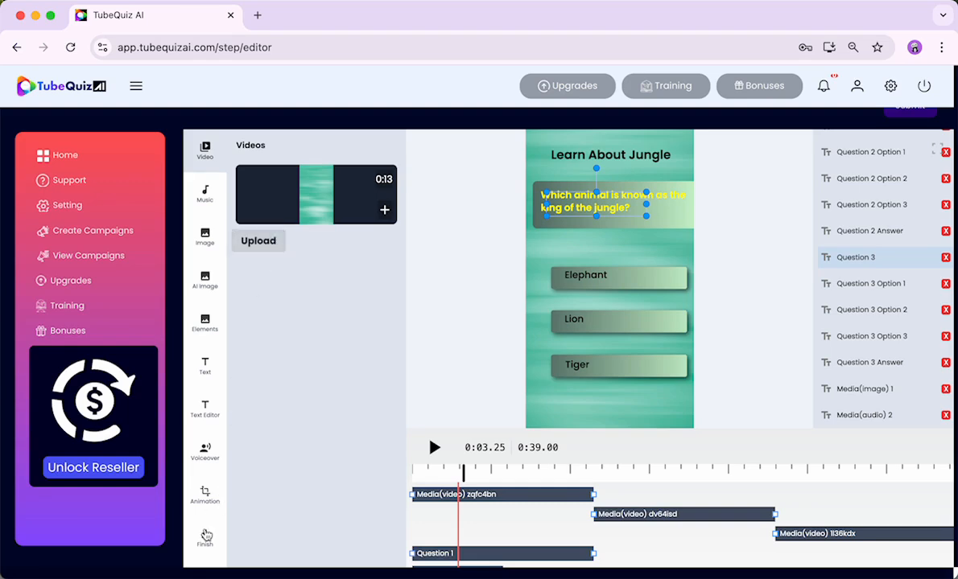
# Step: Export the 39-second quiz as an MP4 video and begin rendering
pyautogui.click(207, 536)
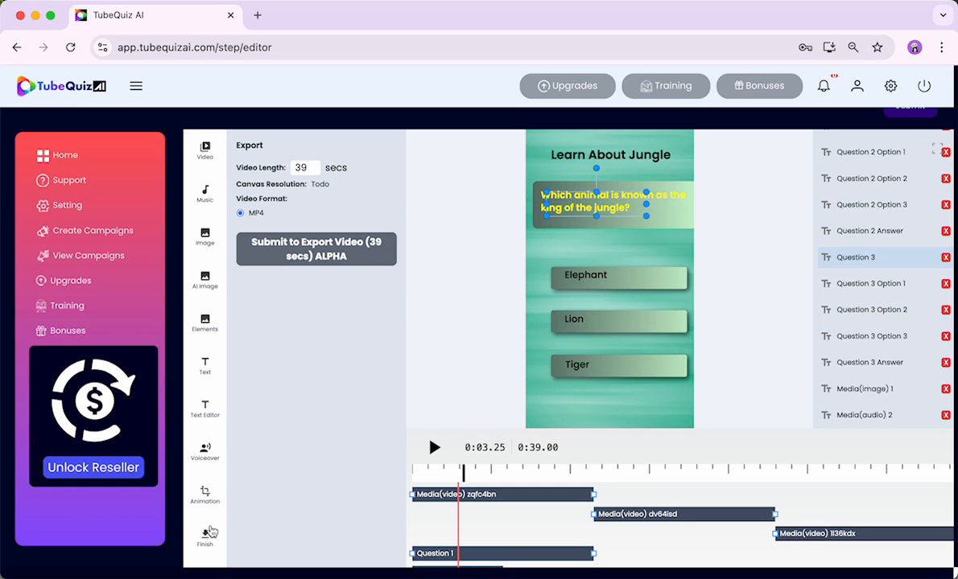
pyautogui.scroll(1, 341, 501)
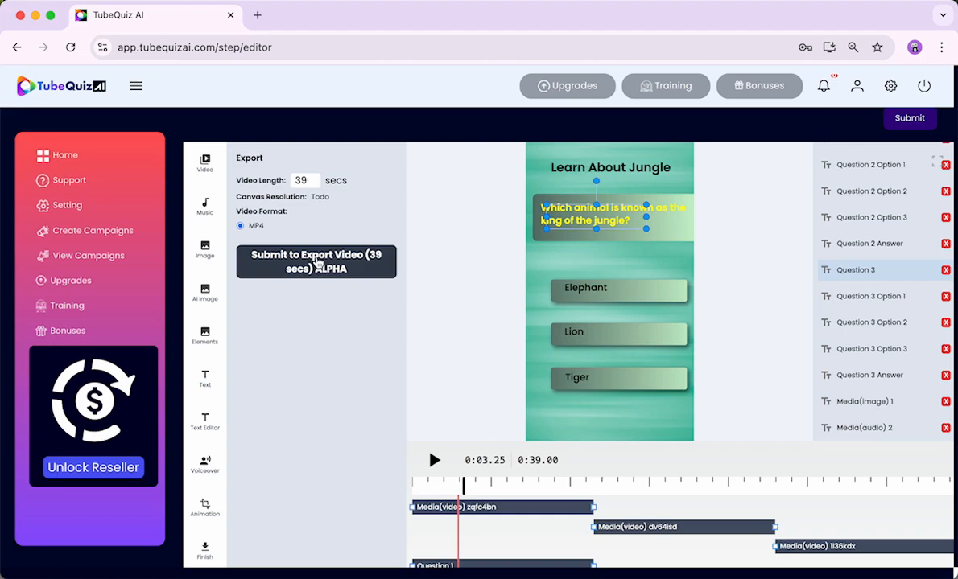
pyautogui.click(318, 261)
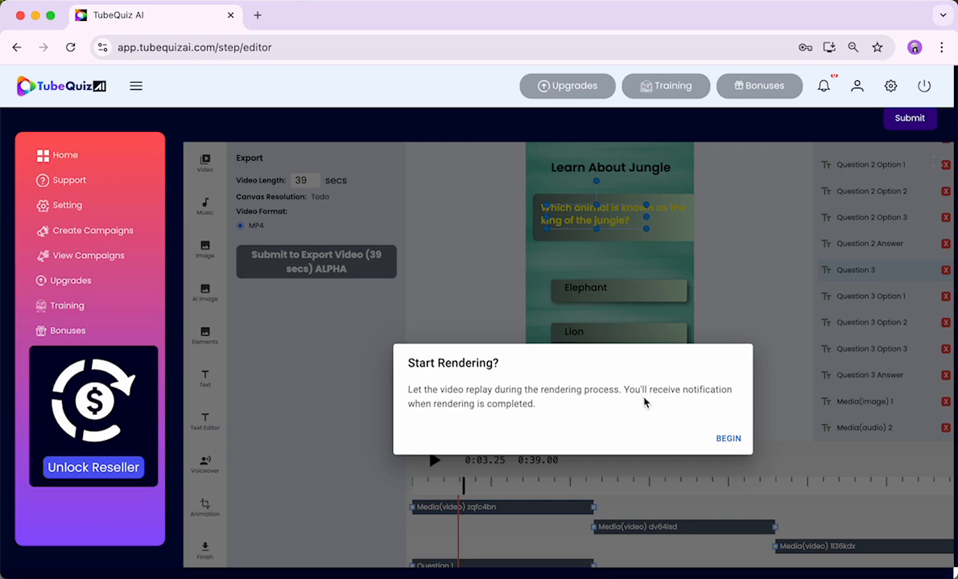
pyautogui.click(728, 439)
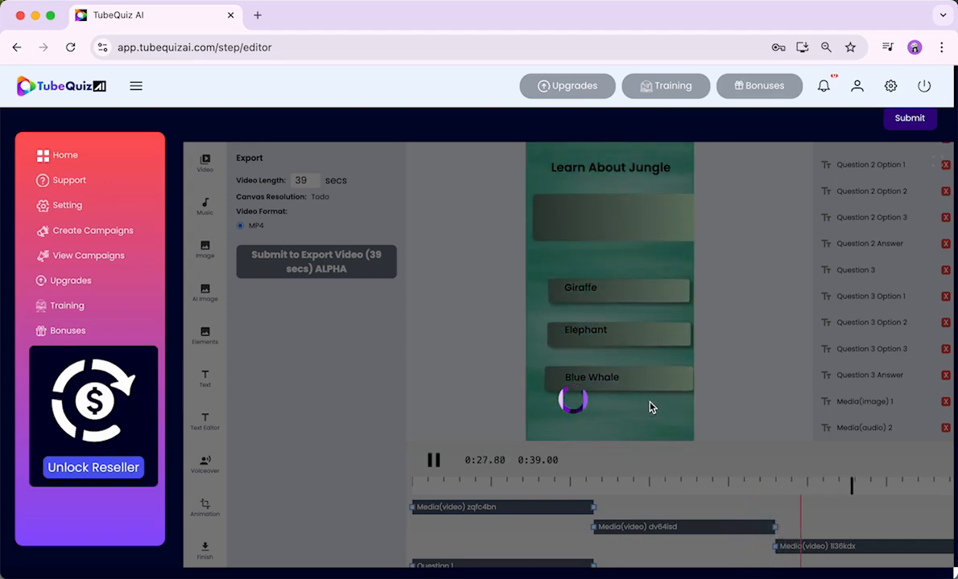
pyautogui.scroll(1, 650, 411)
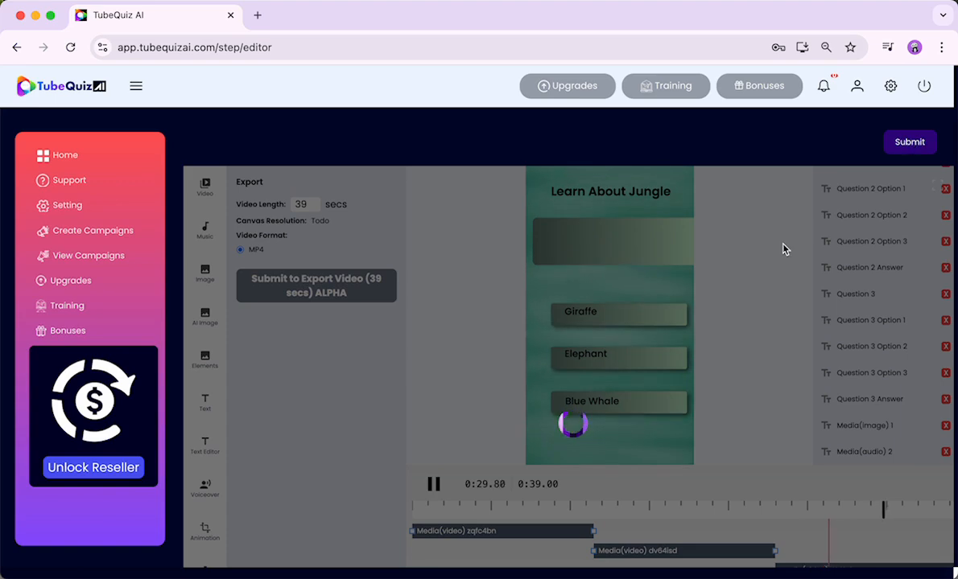
pyautogui.scroll(3, 785, 246)
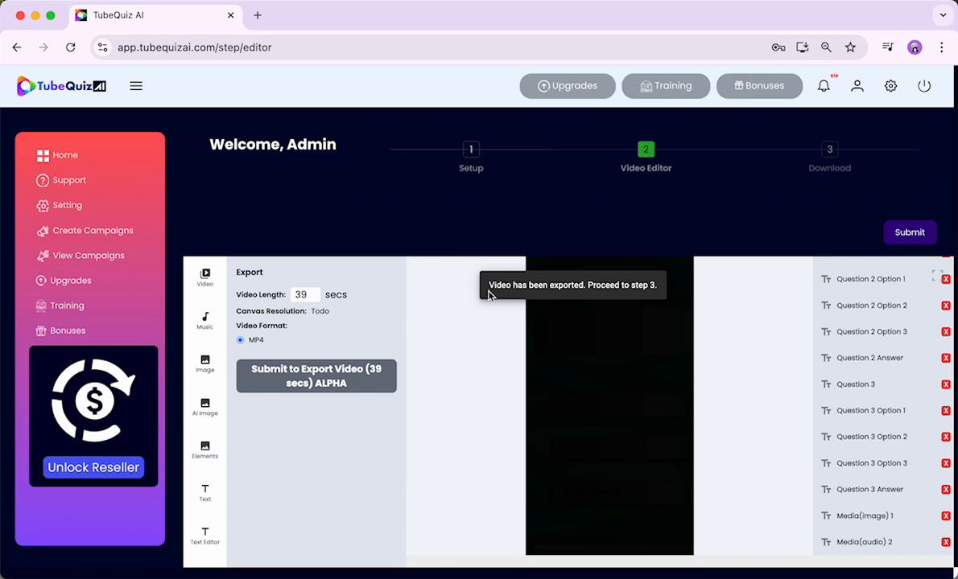
# Step: Read the export notice and preview the first question in the editor from about 0:06
pyautogui.moveTo(490, 286); pyautogui.dragTo(658, 284)
pyautogui.click(763, 325)
pyautogui.scroll(-3, 763, 324)
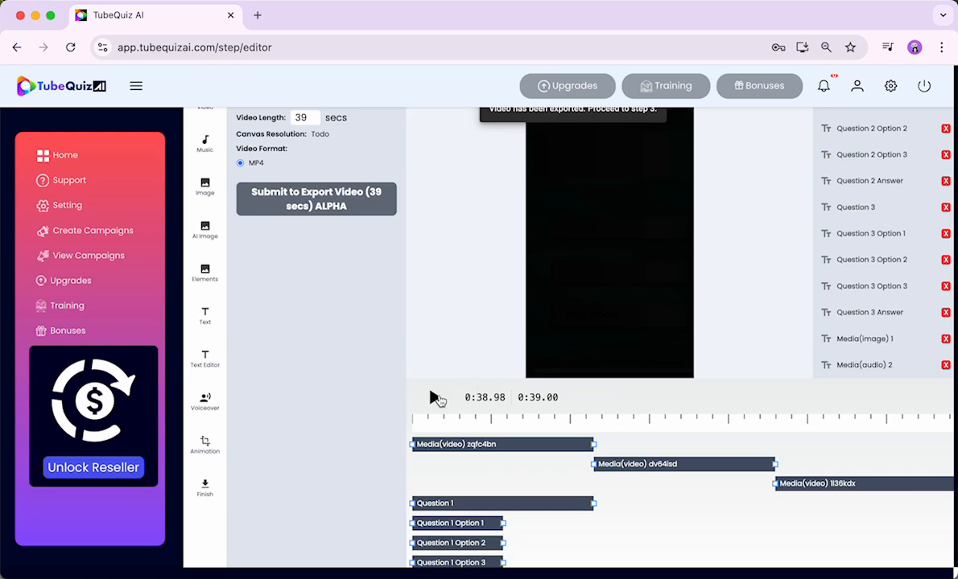
pyautogui.scroll(2, 467, 344)
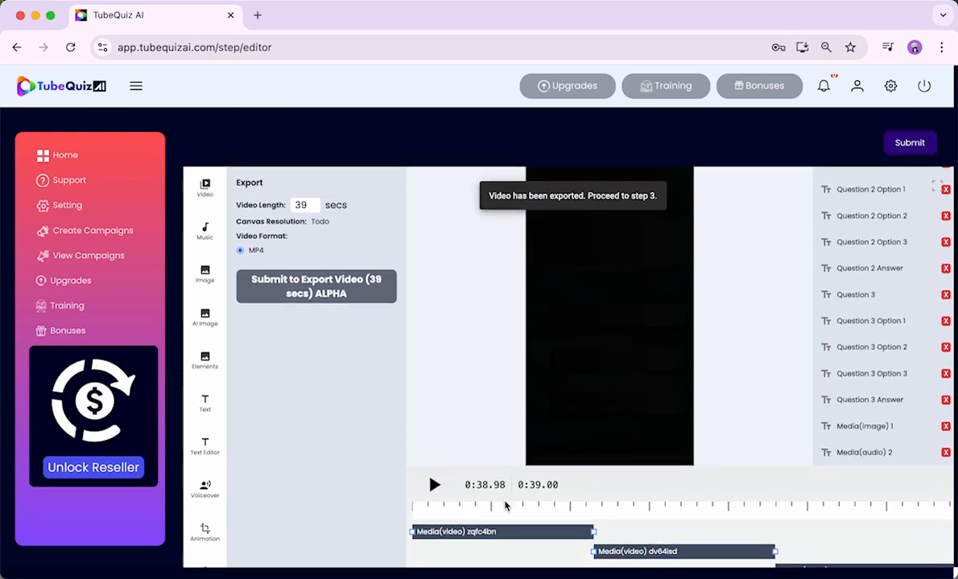
pyautogui.click(505, 504)
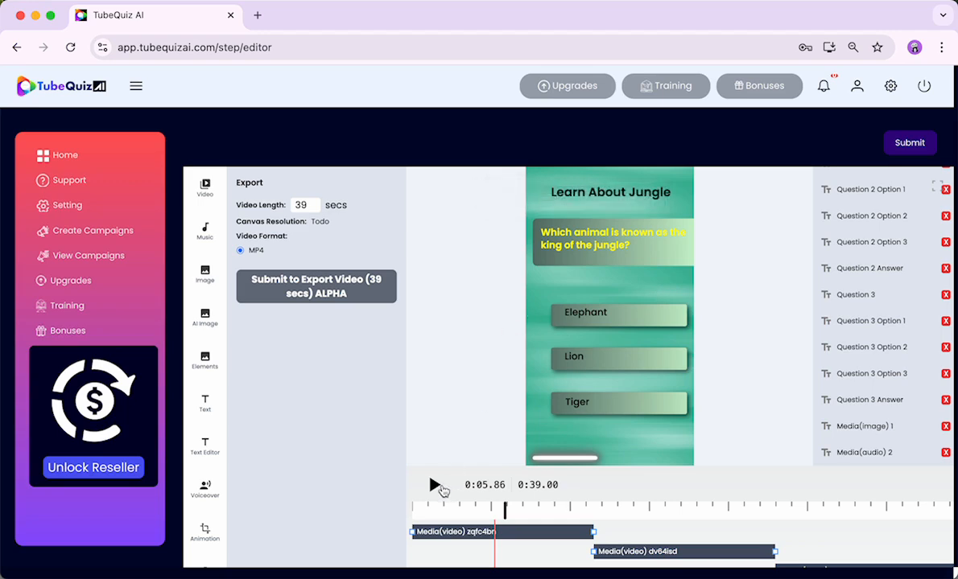
pyautogui.click(434, 487)
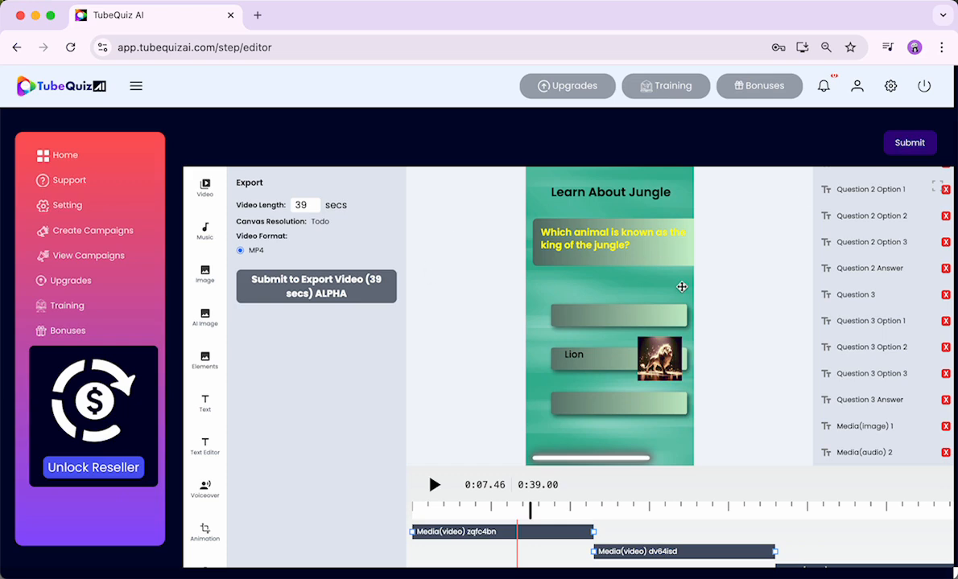
# Step: Submit the exported quiz to proceed to the download step, and play the finished video to about 0:06
pyautogui.click(911, 146)
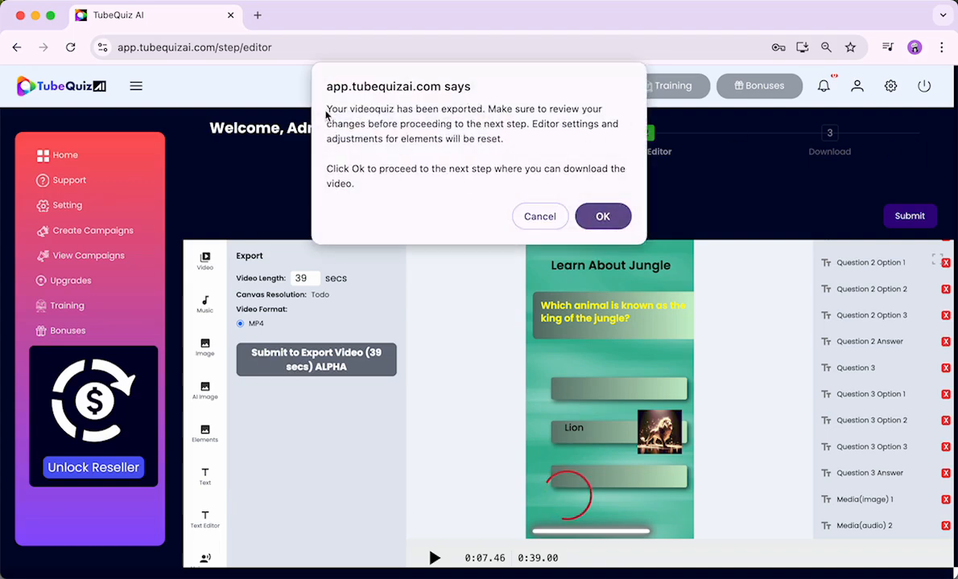
pyautogui.click(606, 217)
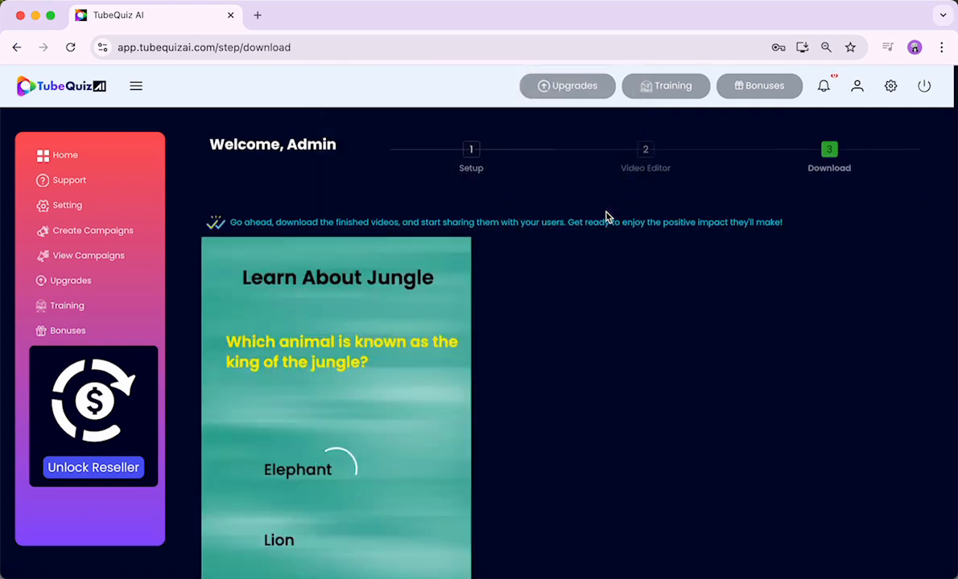
pyautogui.scroll(-3, 569, 376)
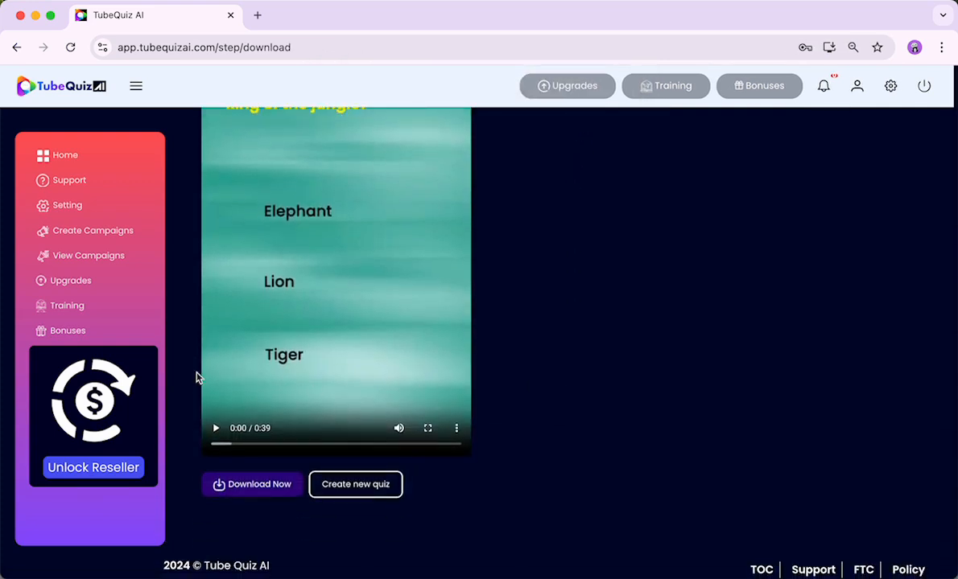
pyautogui.click(217, 432)
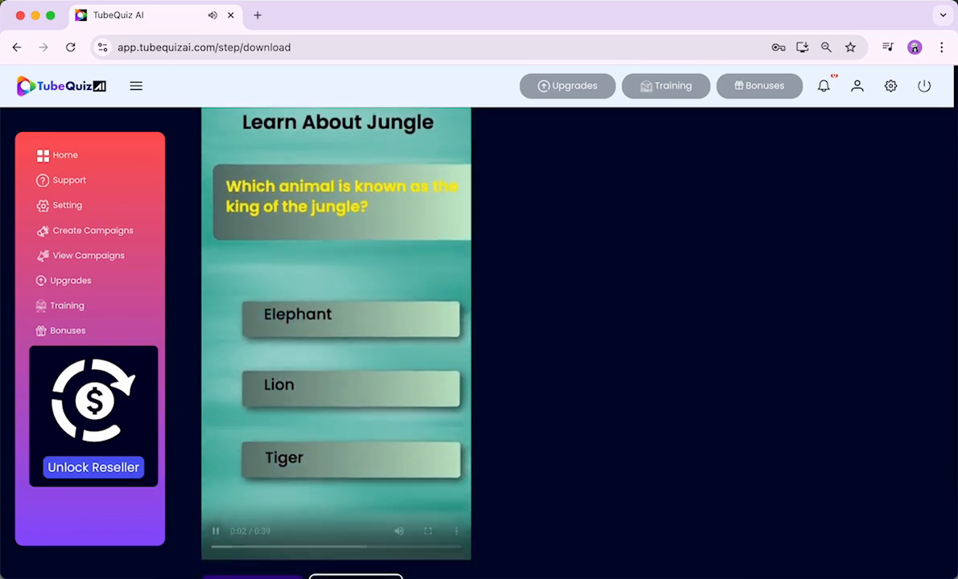
pyautogui.scroll(1, 336, 346)
pyautogui.scroll(-1, 336, 347)
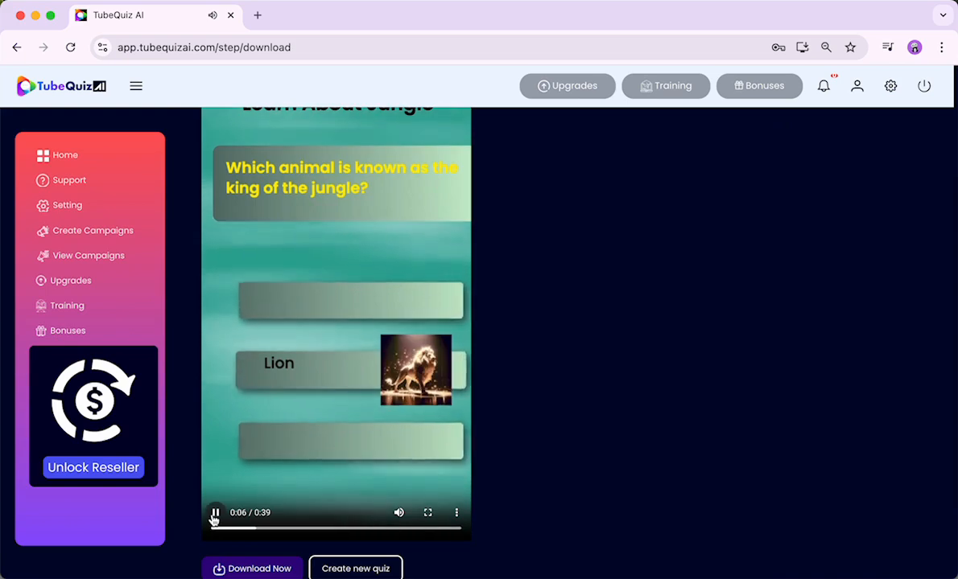
pyautogui.click(216, 512)
pyautogui.scroll(1, 366, 387)
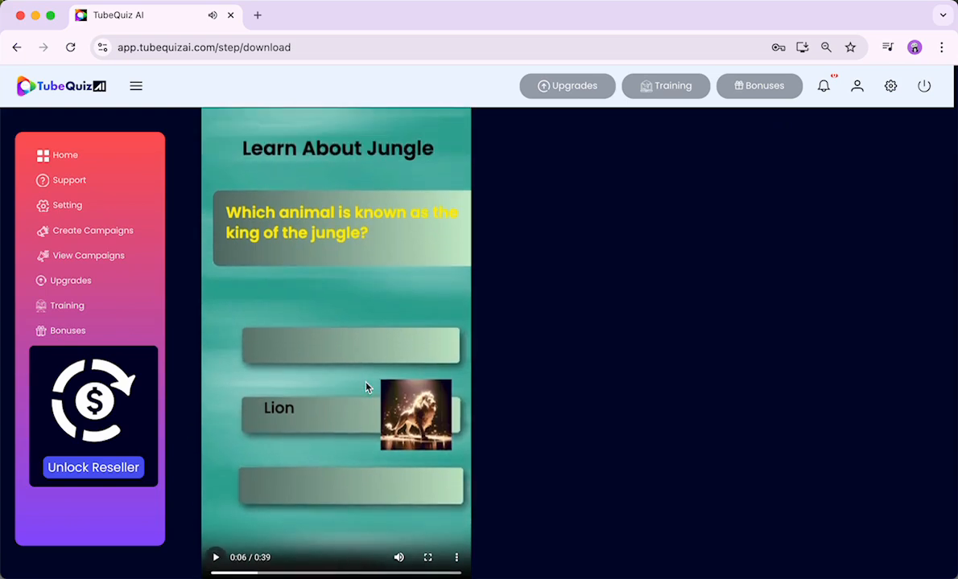
pyautogui.scroll(-2, 430, 422)
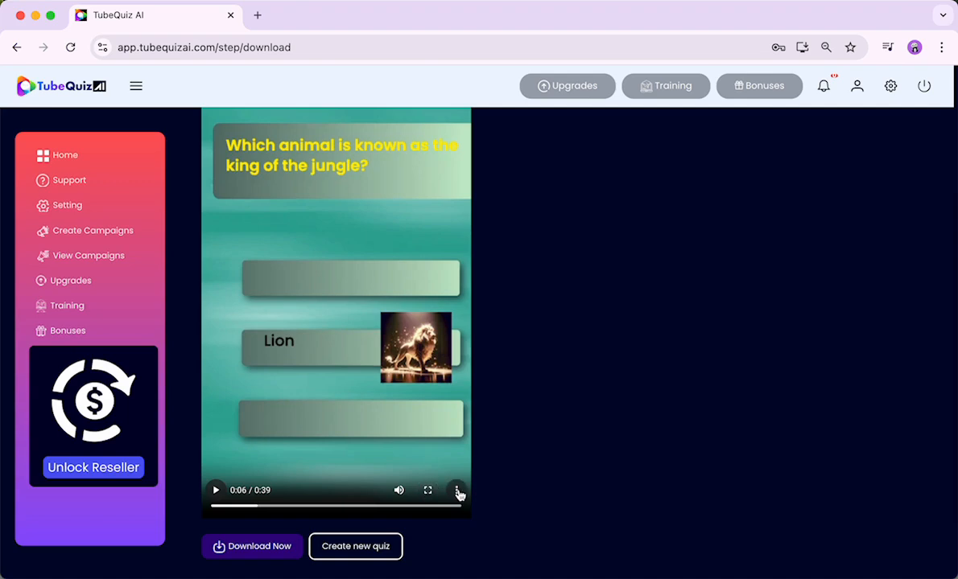
# Step: Check the finished video's player options and download the video
pyautogui.click(458, 493)
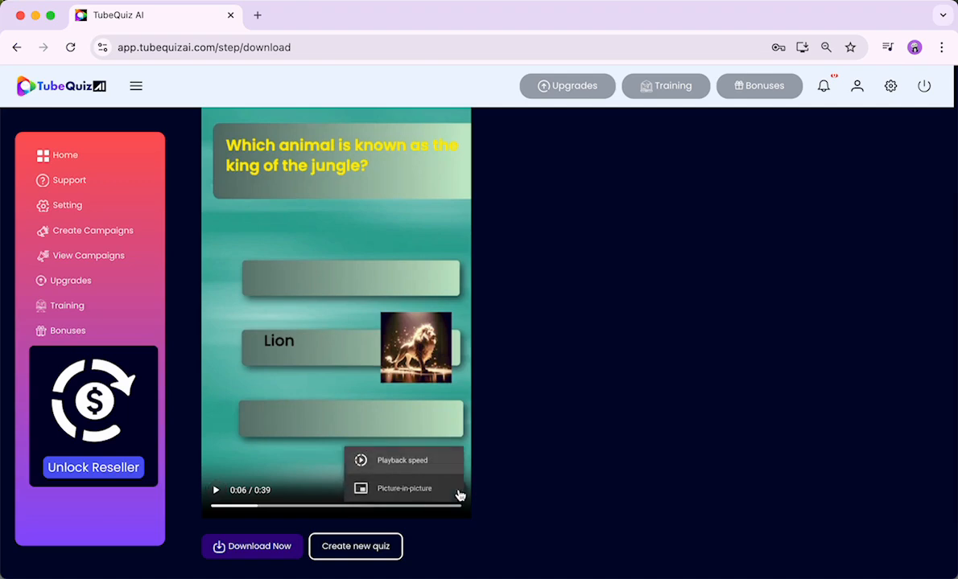
pyautogui.click(519, 483)
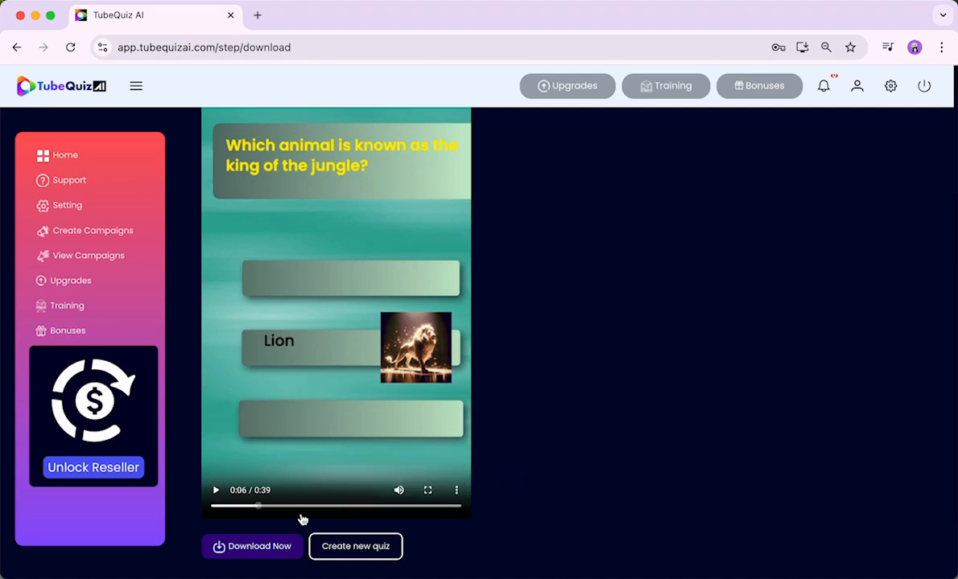
pyautogui.click(270, 547)
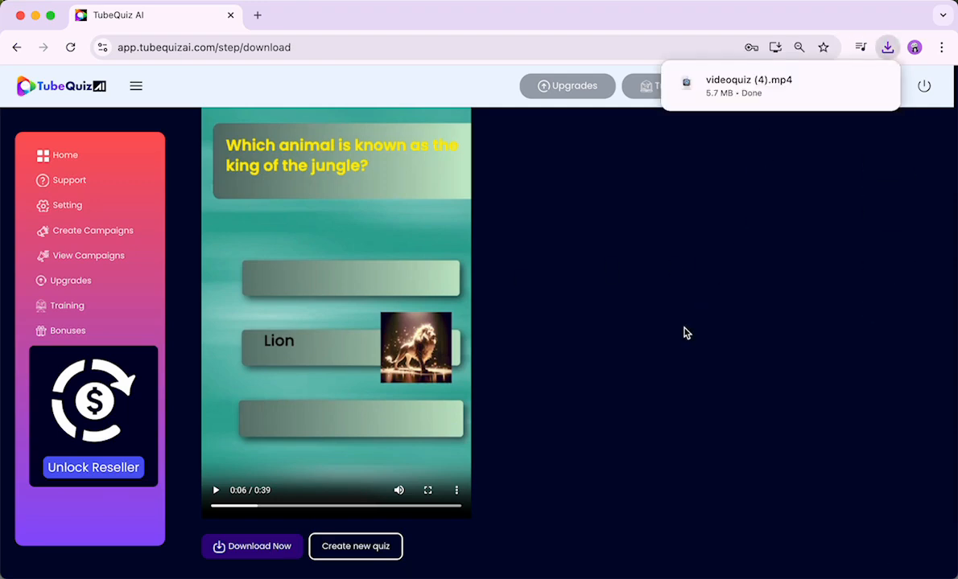
pyautogui.scroll(3, 684, 332)
pyautogui.scroll(-4, 685, 332)
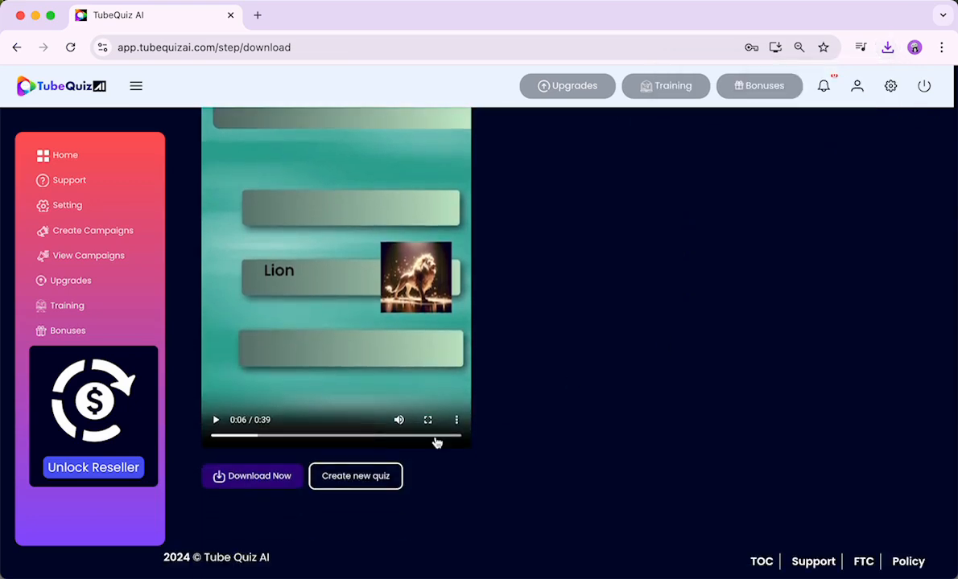
# Step: Start a new quiz in the Geography category with campaign name G2 and multiple-video export enabled
pyautogui.click(351, 477)
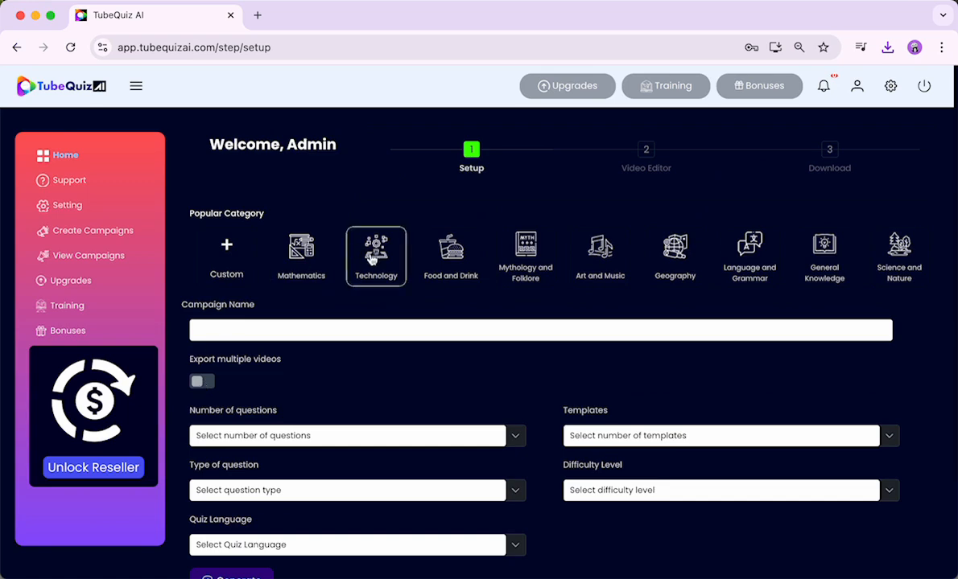
pyautogui.click(678, 268)
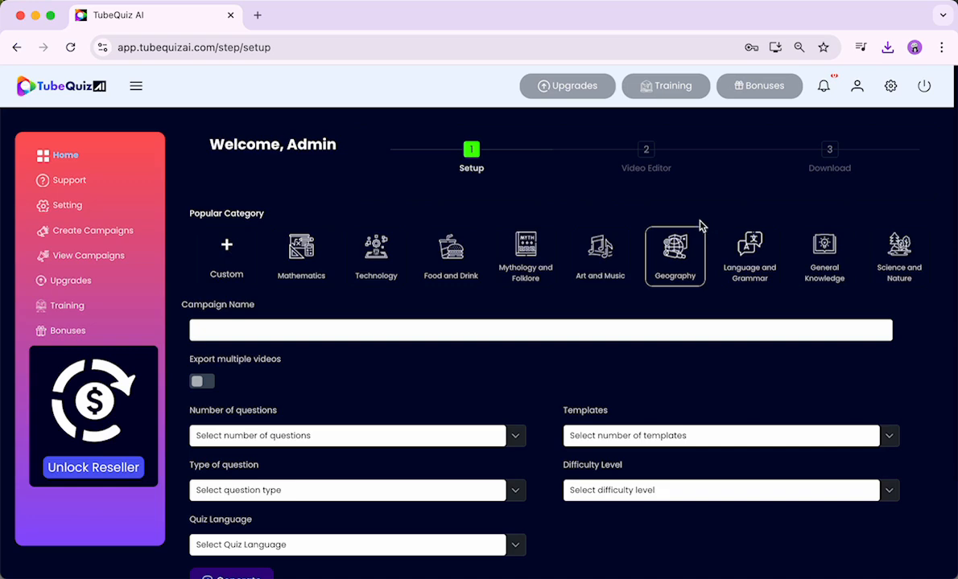
pyautogui.click(357, 320)
pyautogui.write('Ge')
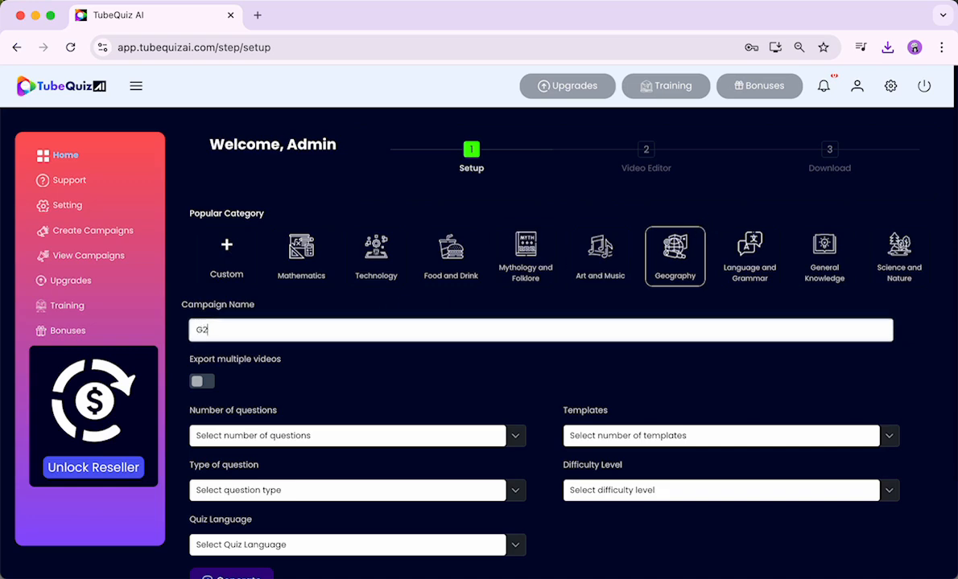
pyautogui.click(198, 383)
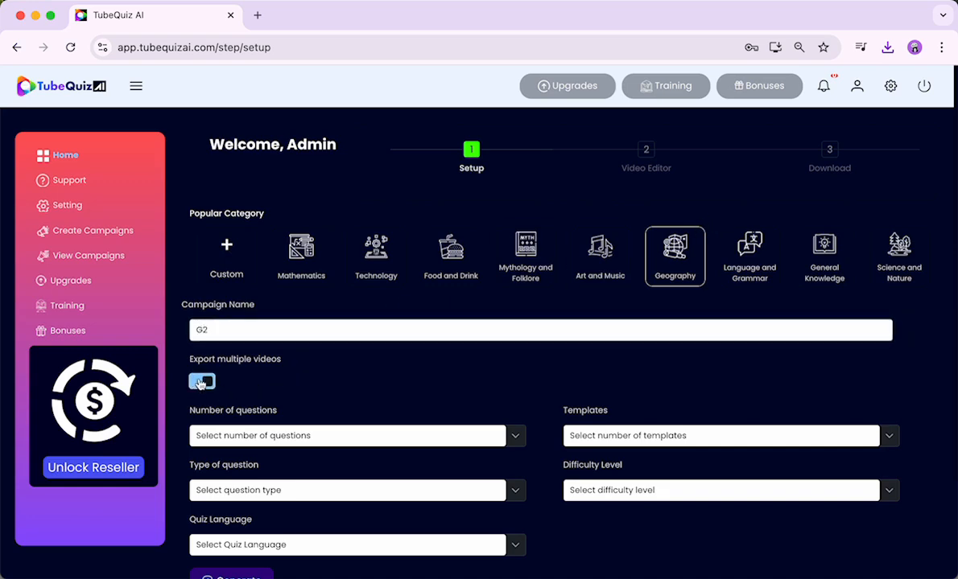